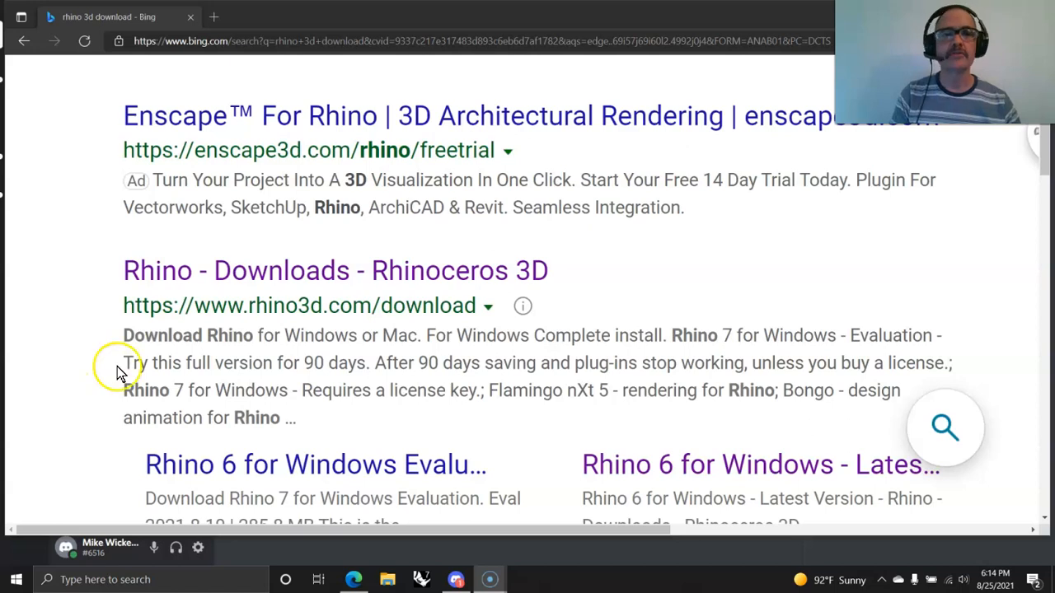
Open the Rhinoceros 3D downloads page at rhino3d.com from the "rhino 3d download" search results
scroll(207, 258, "up", 3)
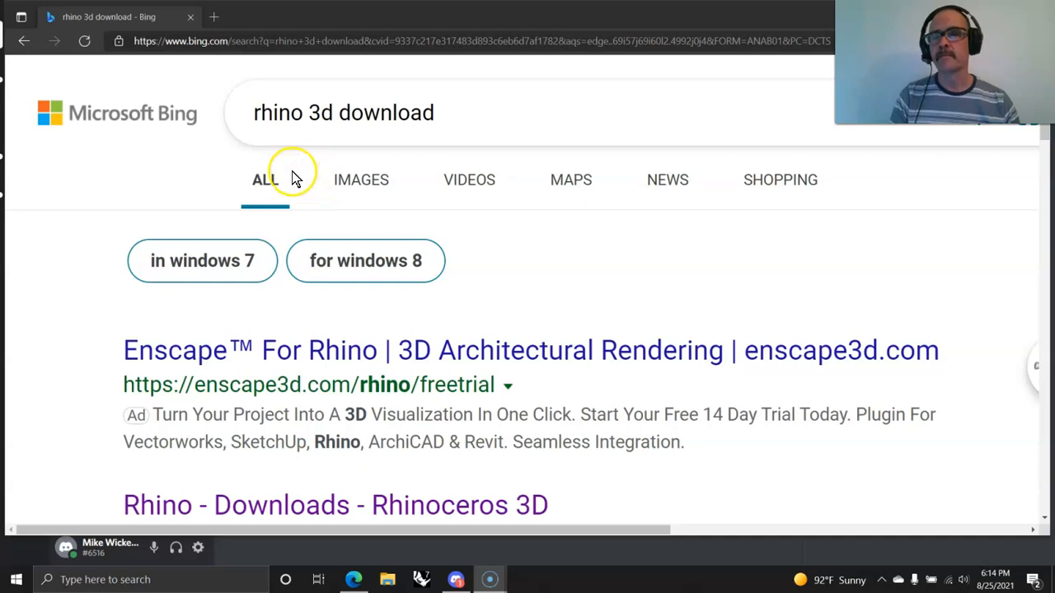
scroll(319, 264, "down", 3)
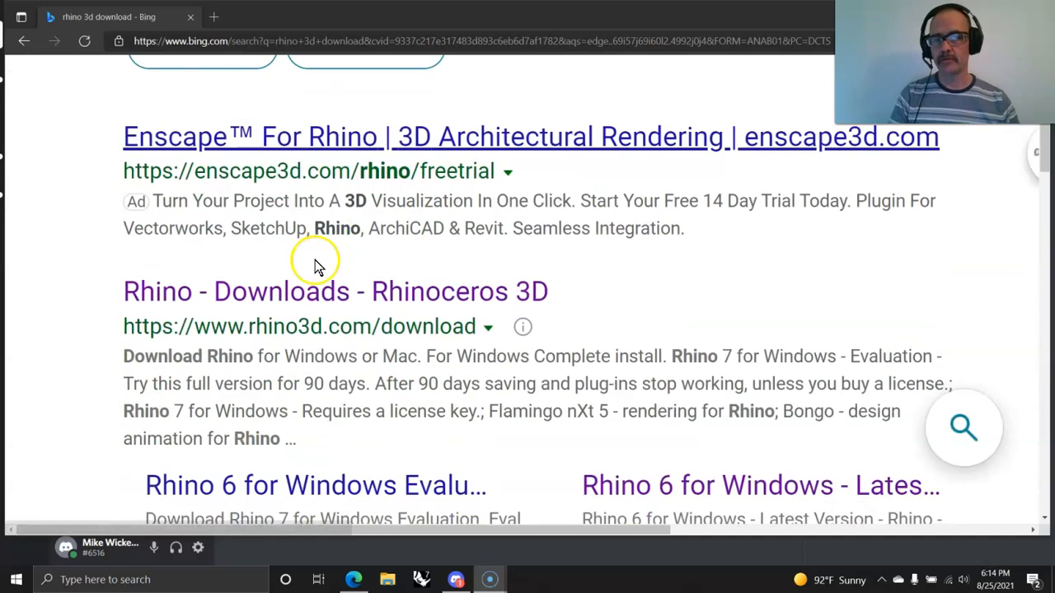
left_click(236, 272)
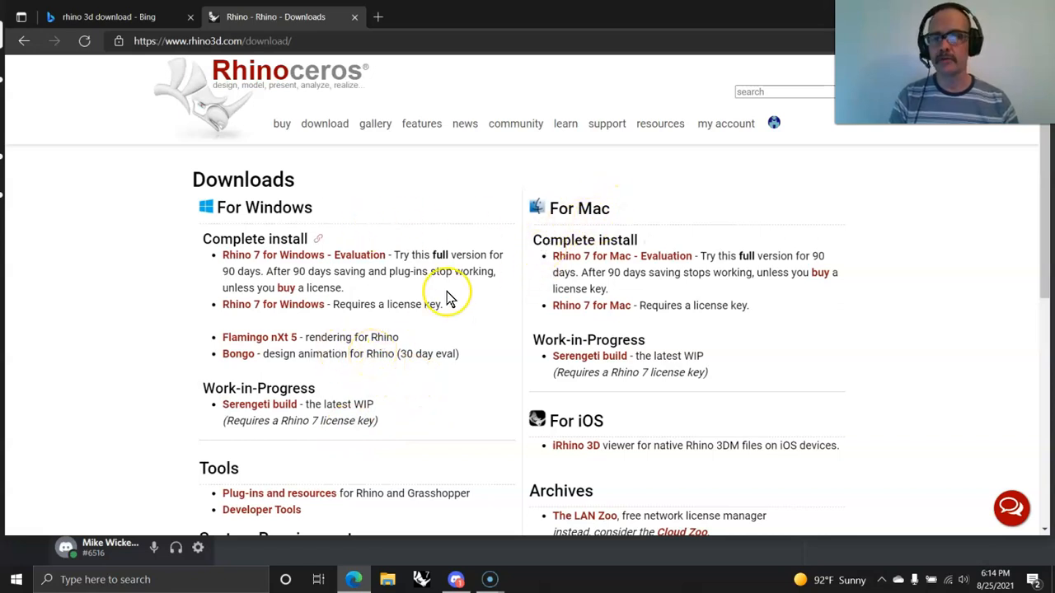
Examine the Windows and Mac download options on the Rhino downloads page, including the Rhino 7 evaluation versions
scroll(369, 323, "down", 2)
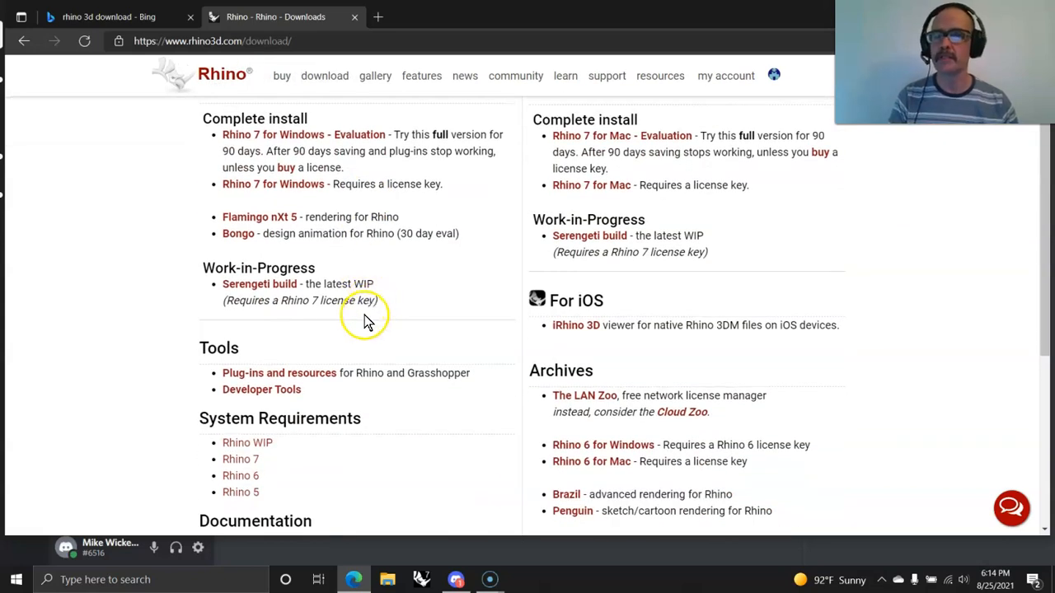
scroll(367, 319, "down", 2)
scroll(367, 319, "down", 2)
scroll(367, 319, "up", 1)
scroll(363, 309, "up", 5)
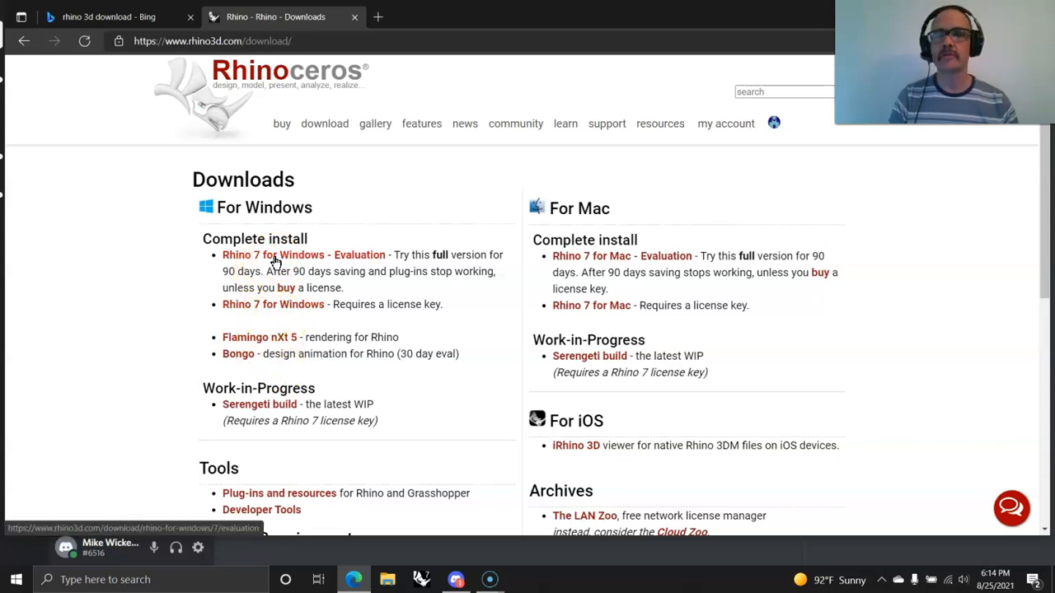
left_click(579, 266)
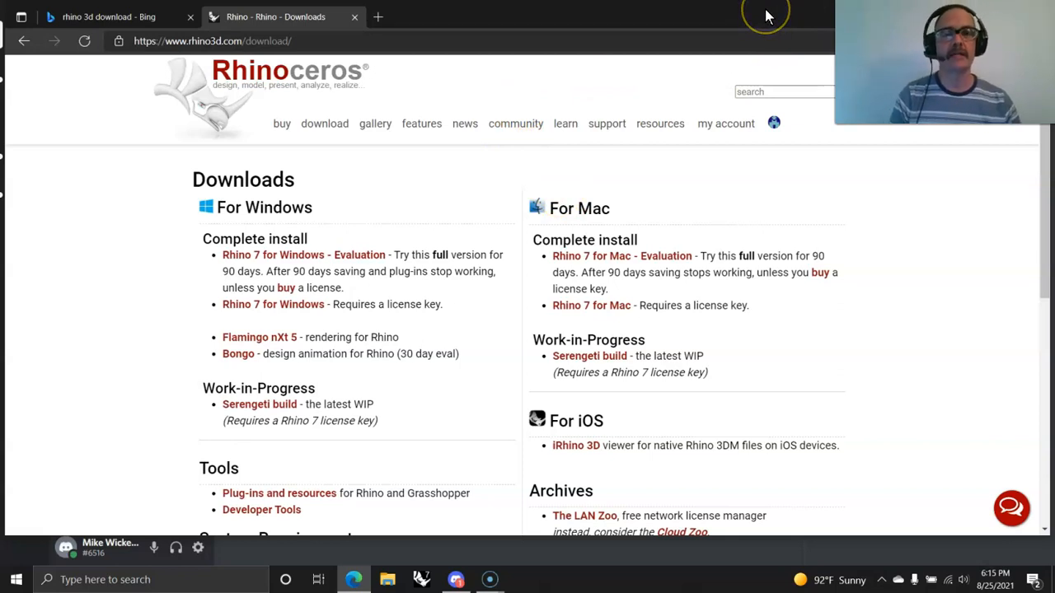
Minimize the browser and close the Discord window to clear the desktop for Rhino
left_click(790, 16)
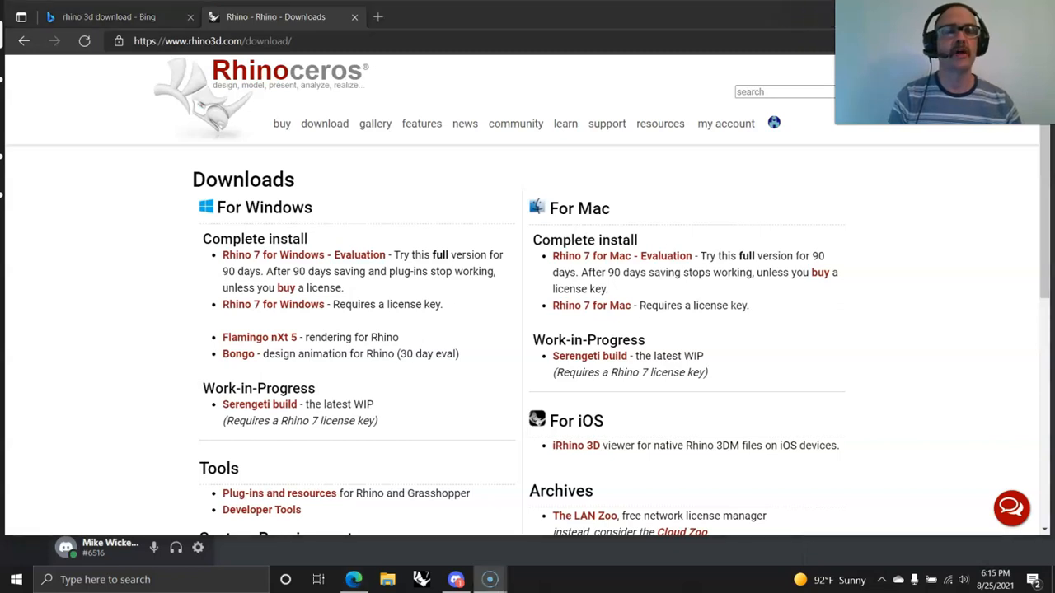
left_click_drag(945, 62, 854, 63)
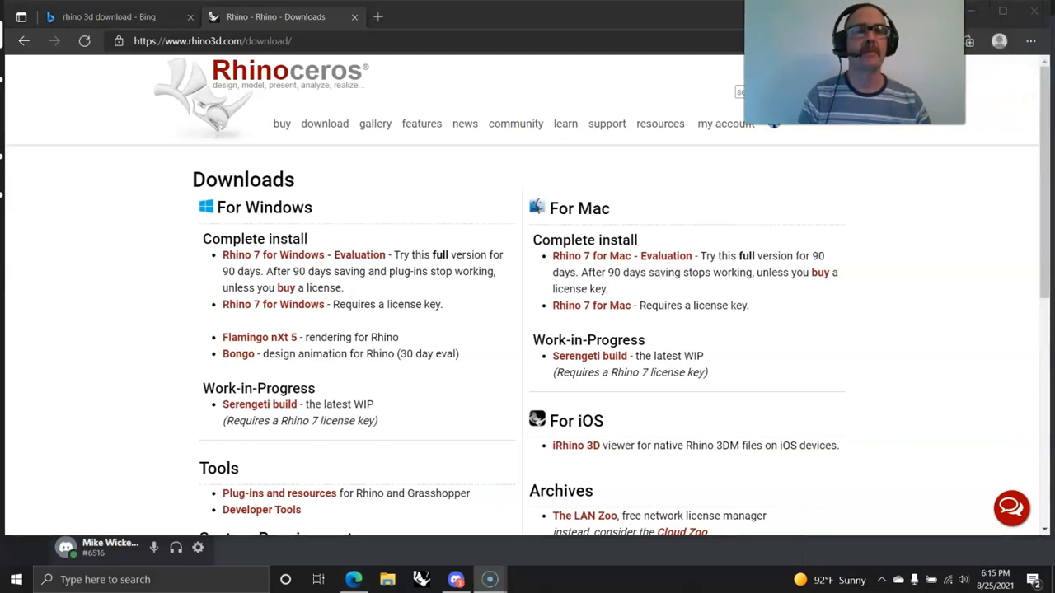
left_click(976, 15)
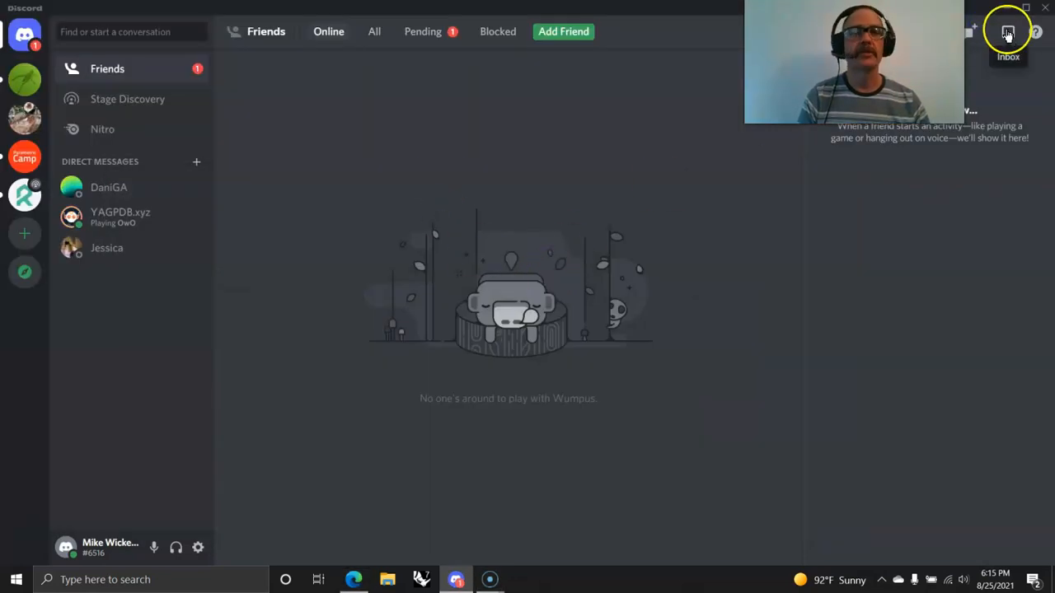
left_click(1043, 15)
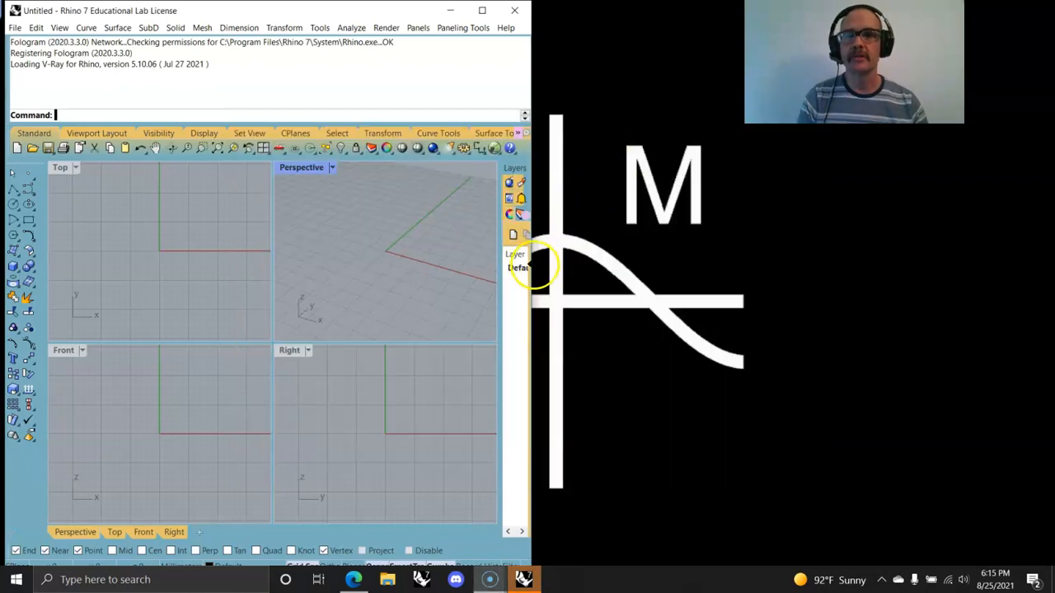
Widen the Rhino 7 window to the full screen width and enlarge the Layers panel to show its columns
left_click_drag(533, 268, 1051, 268)
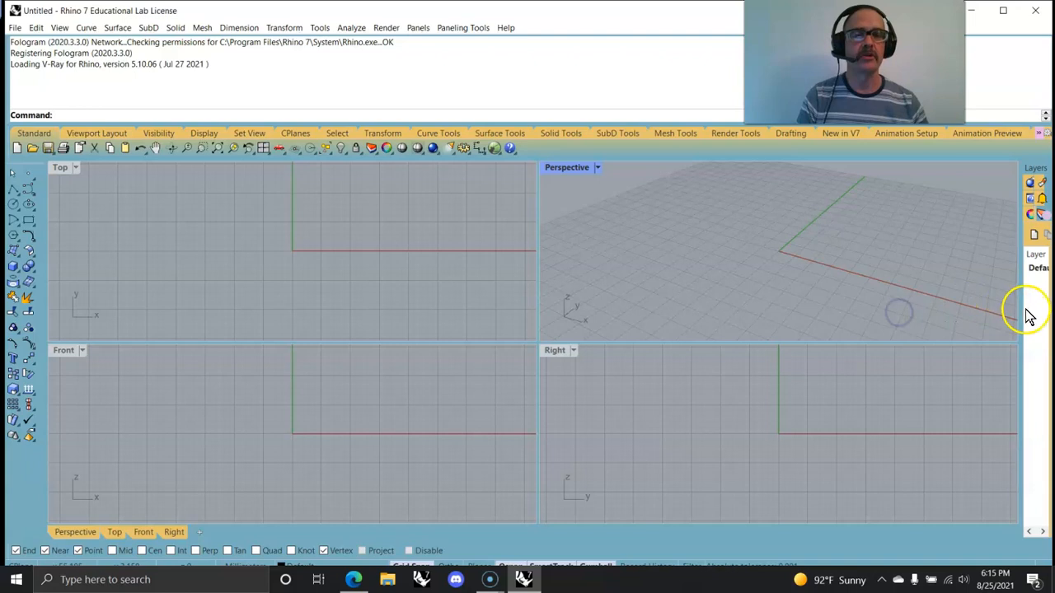
left_click_drag(1020, 309, 884, 309)
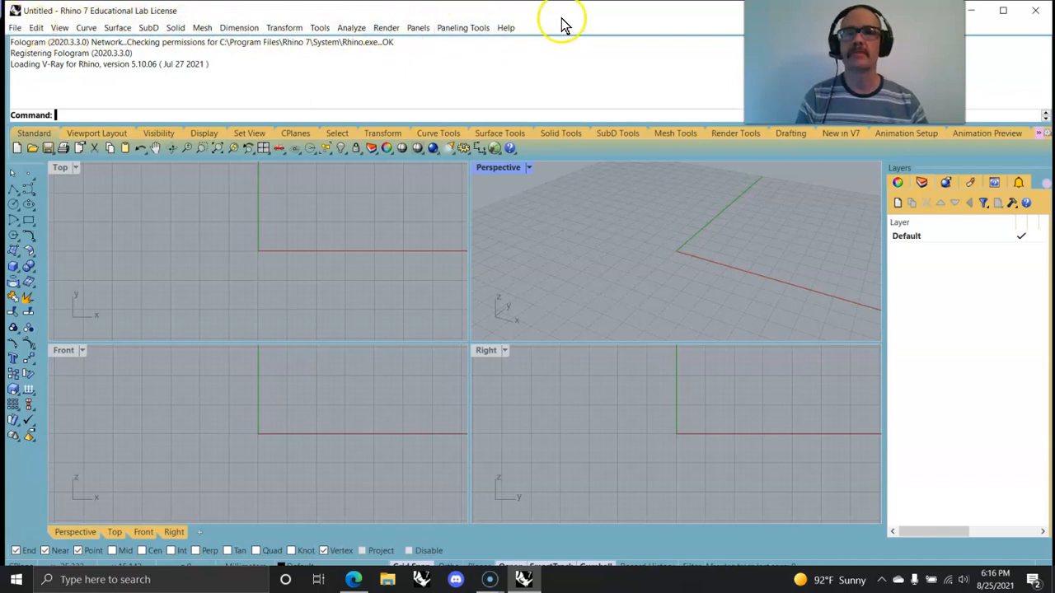
Review the commands offered under File, View, SubD and Render, leaving the model unchanged
left_click(14, 28)
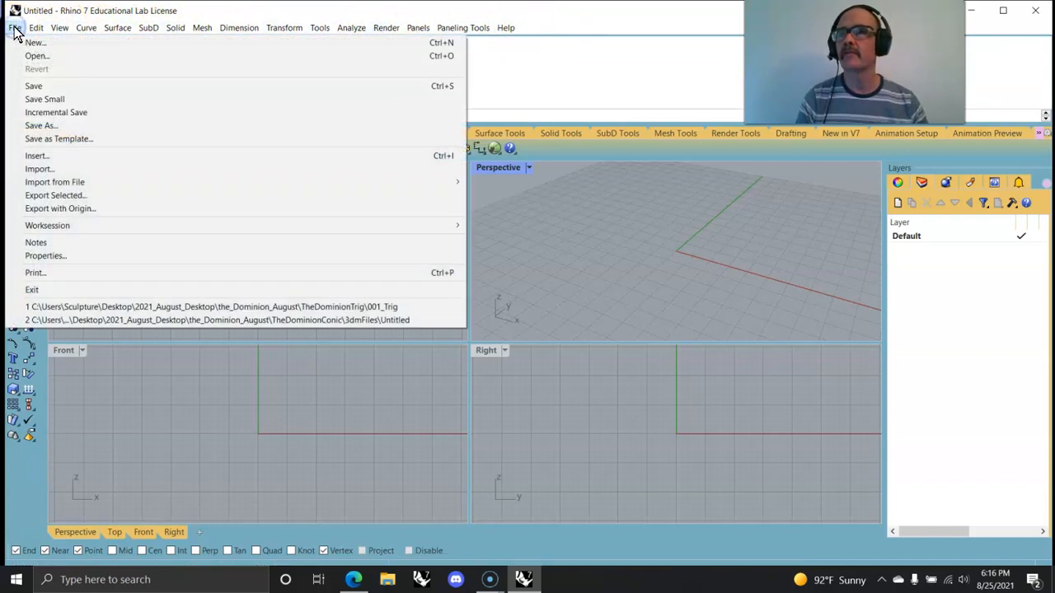
left_click(39, 29)
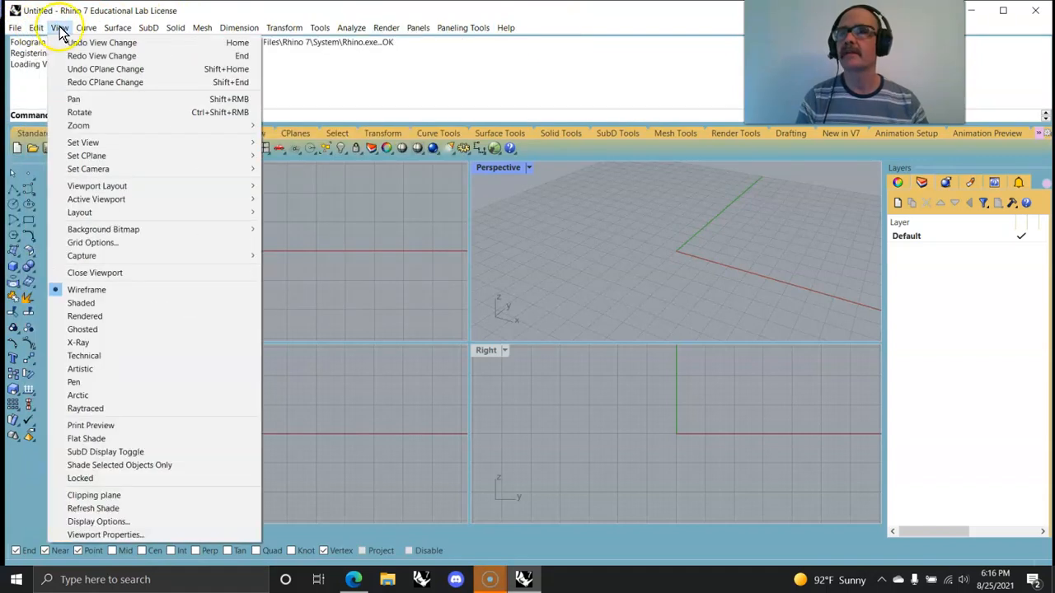
left_click(149, 28)
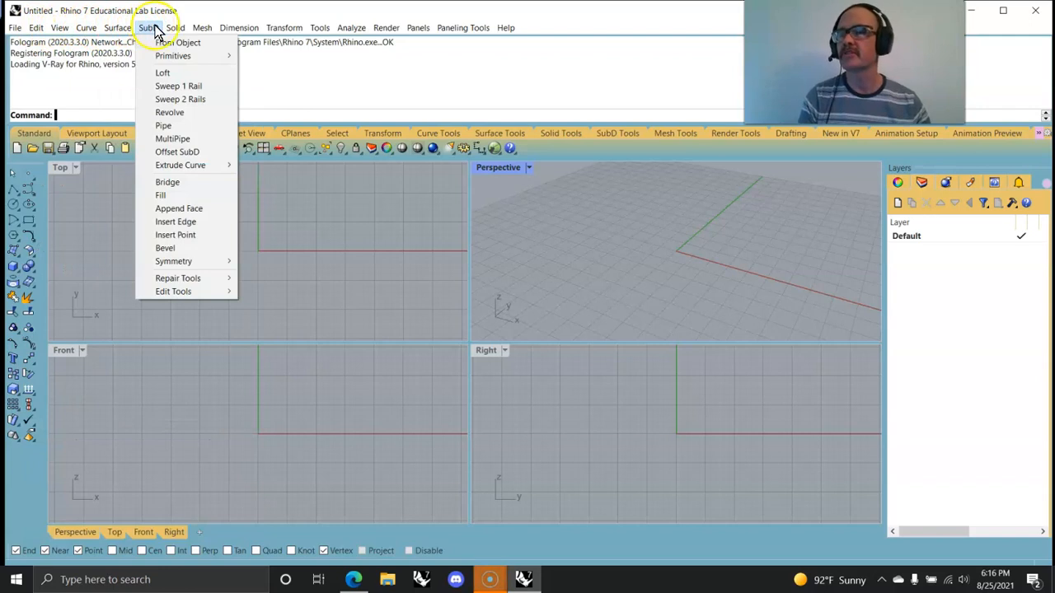
left_click(394, 29)
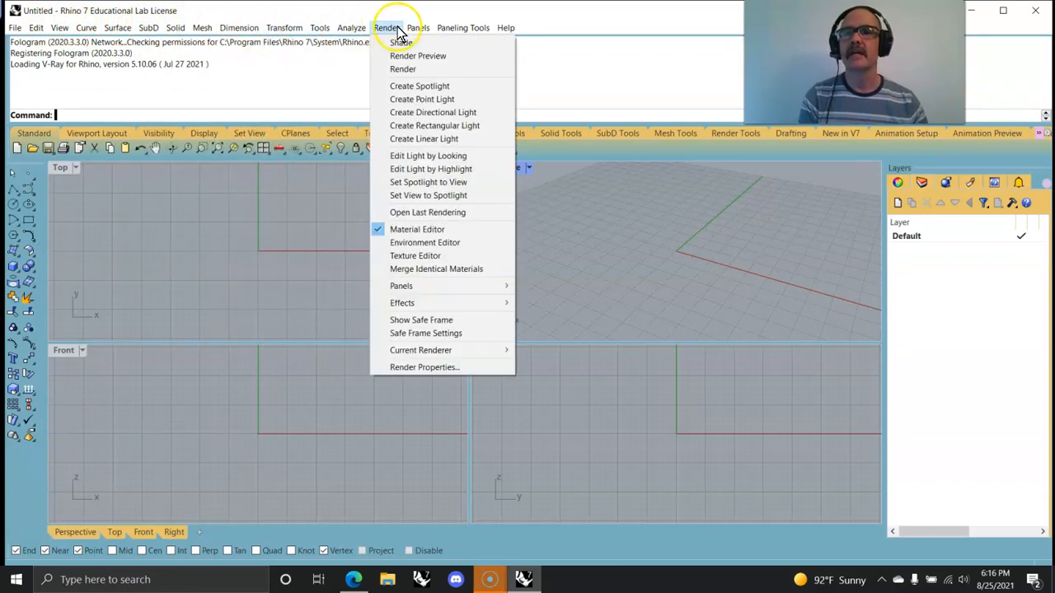
mouse_move(506, 28)
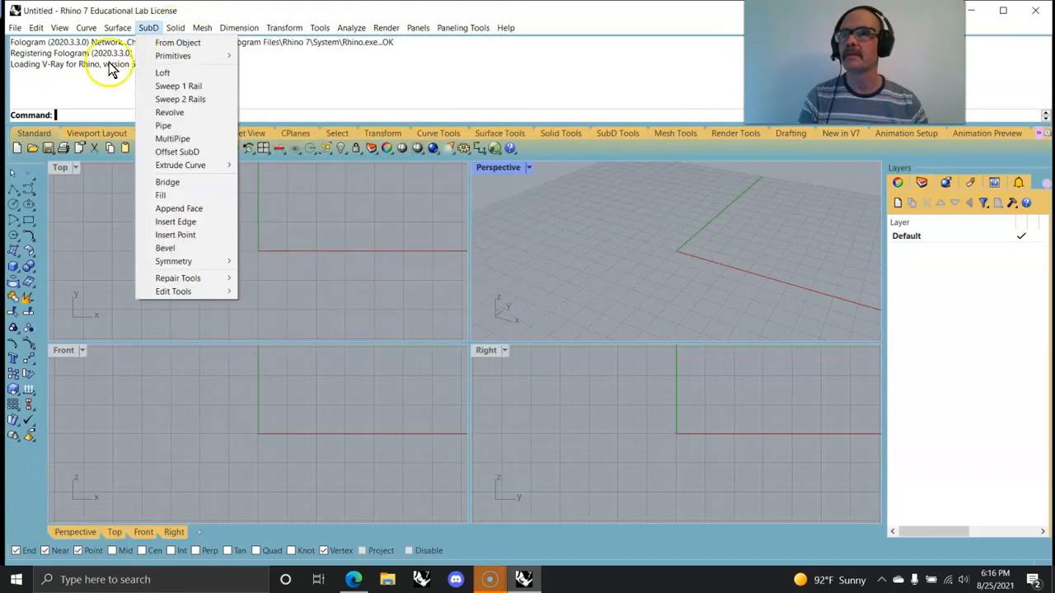
left_click(90, 113)
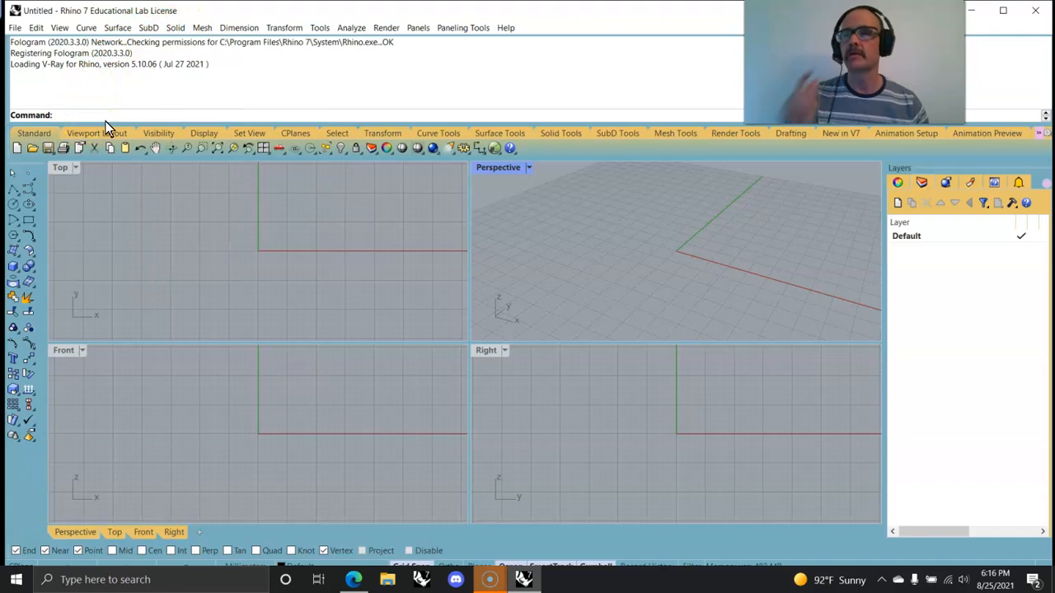
Collapse the command history area to a single line, and expand it again to show the history
left_click_drag(106, 51, 105, 53)
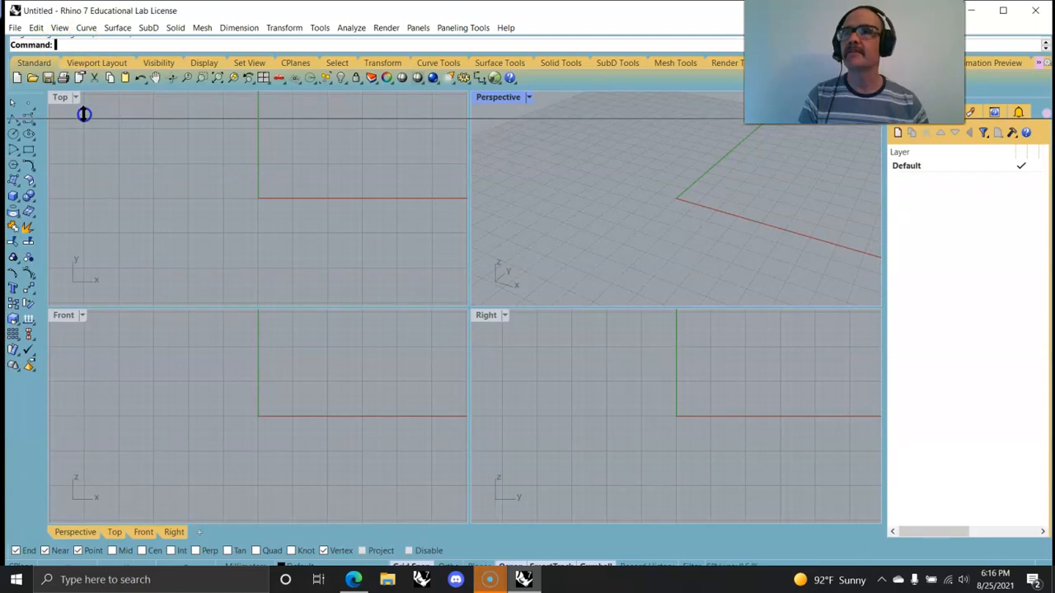
left_click_drag(83, 111, 82, 111)
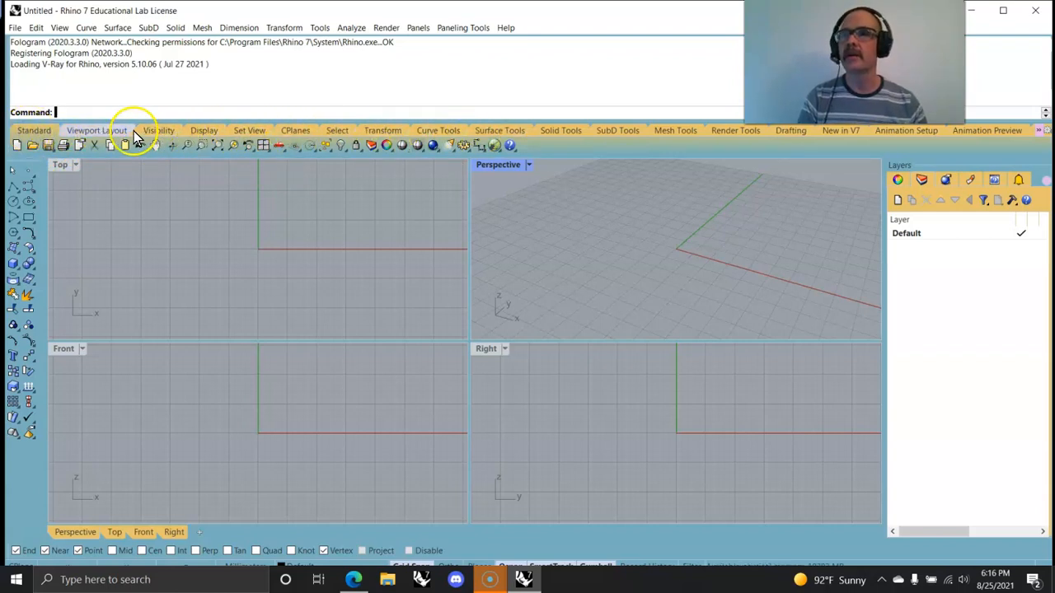
Reorder the toolbar groups to put Visibility ahead of Viewport Layout and CPlanes directly after Viewport Layout
mouse_move(27, 139)
left_mouse_down()
mouse_move(158, 162)
mouse_move(210, 193)
mouse_move(35, 144)
left_mouse_up()
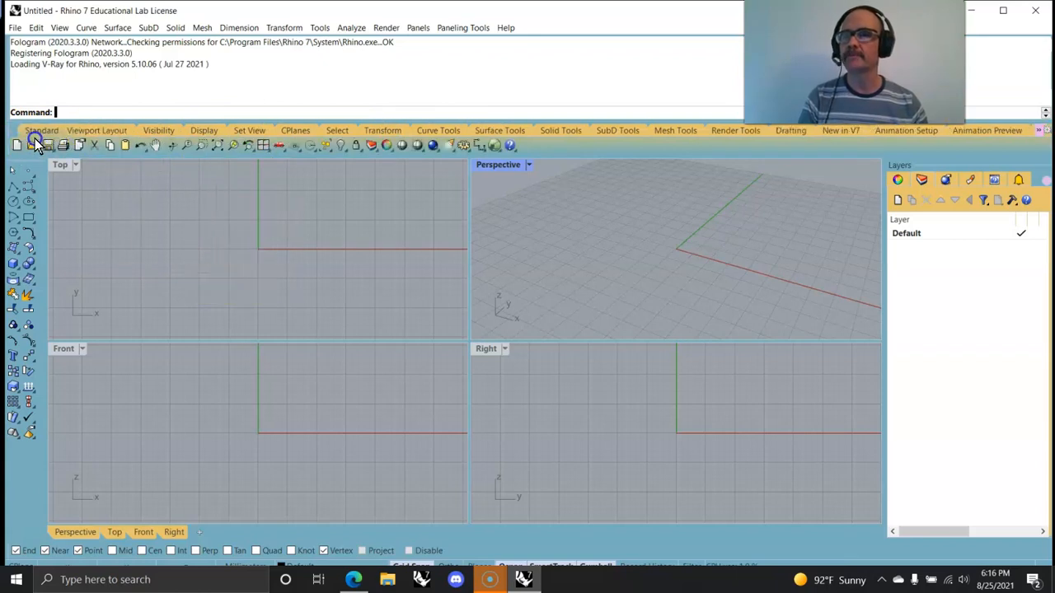
left_click_drag(159, 139, 94, 137)
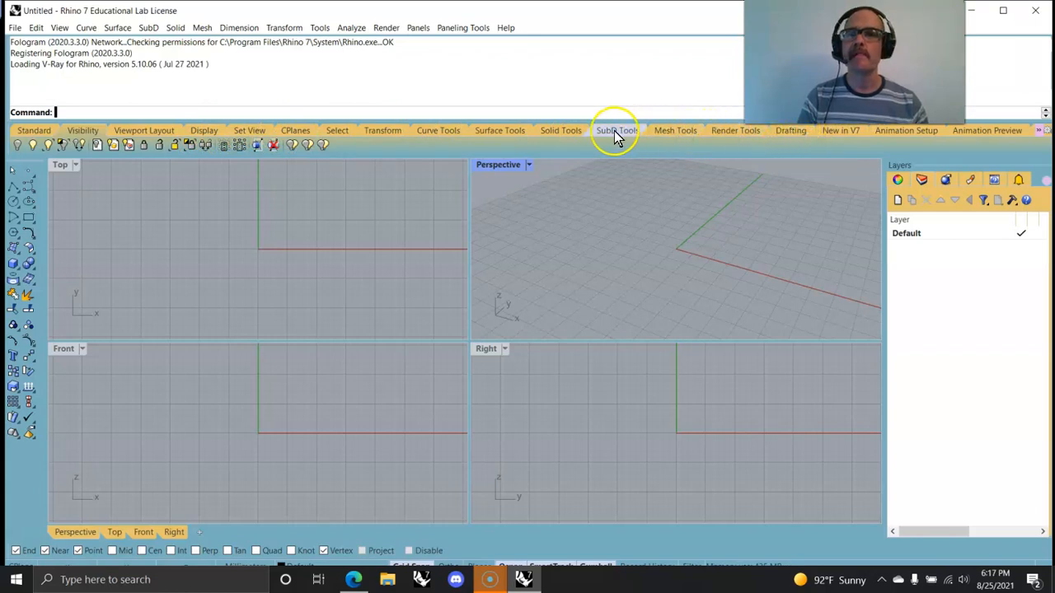
left_click(295, 131)
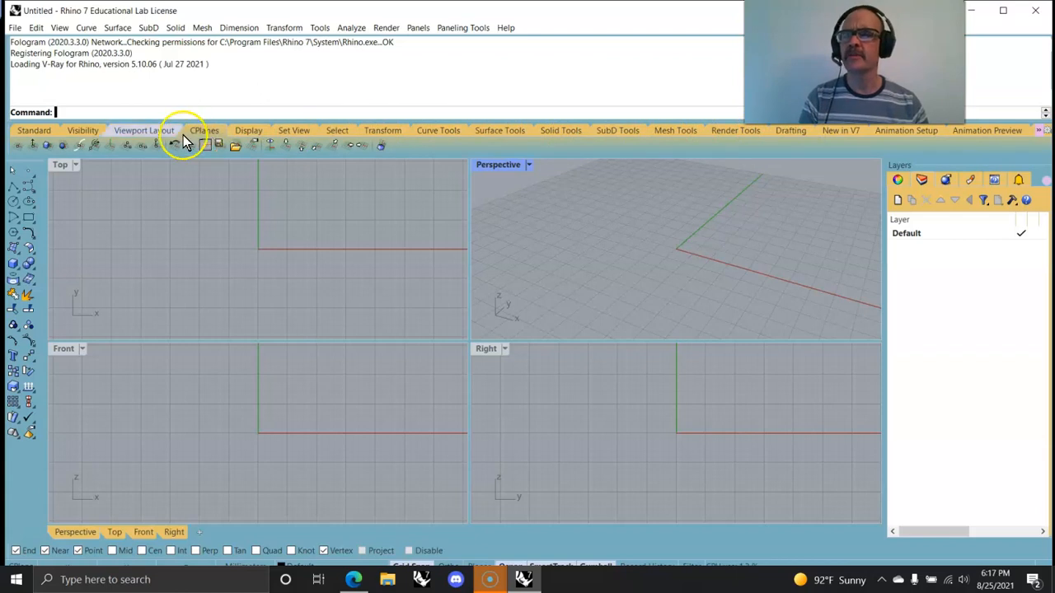
Look through the Standard, Visibility, Viewport Layout and CPlanes toolsets, including the Zoom Extents and 4 Viewports tools
left_click(34, 134)
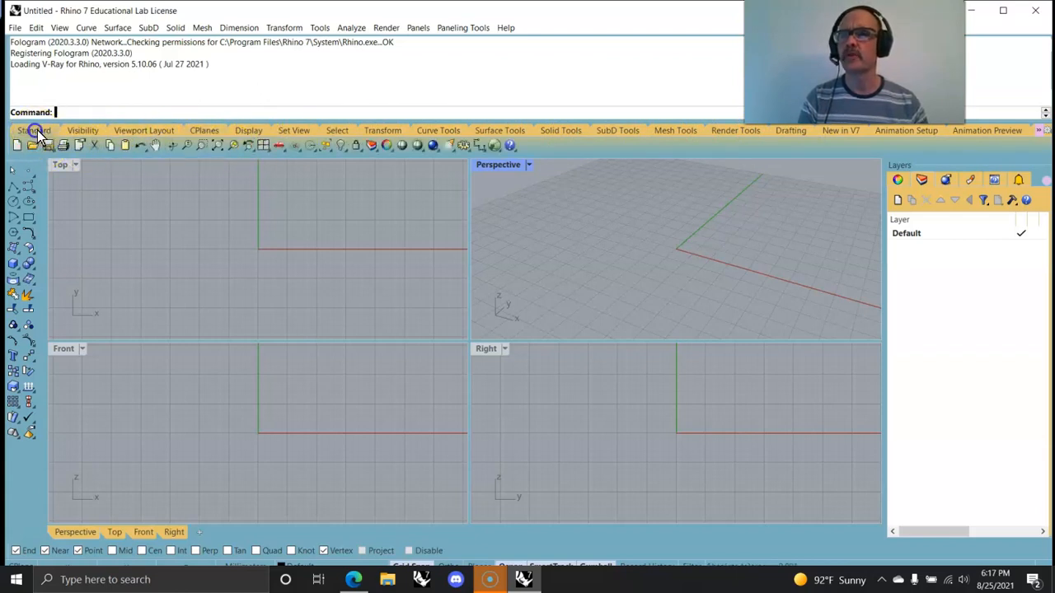
left_click(219, 150)
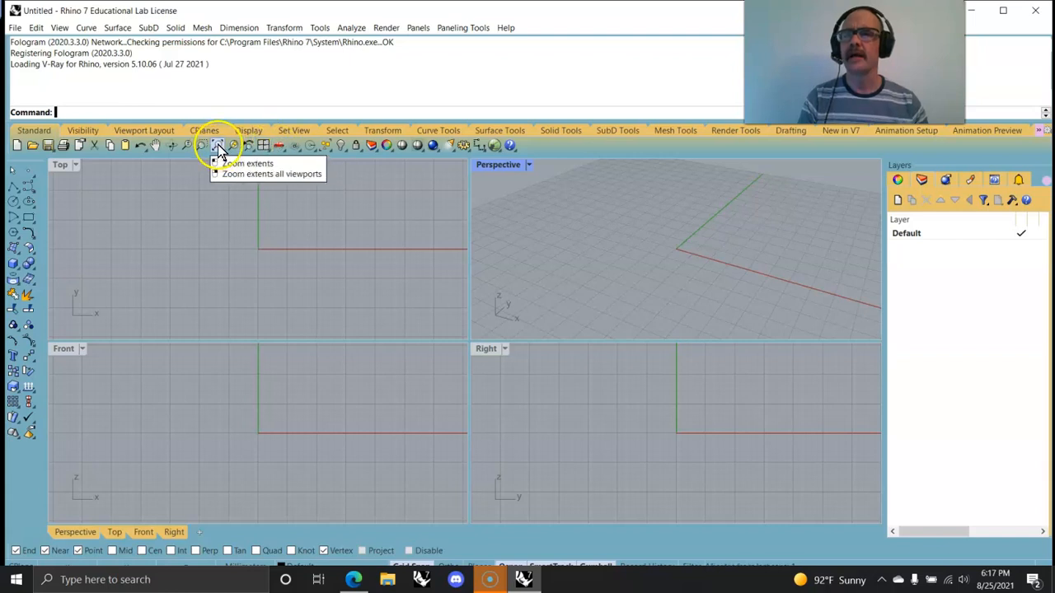
left_click(87, 130)
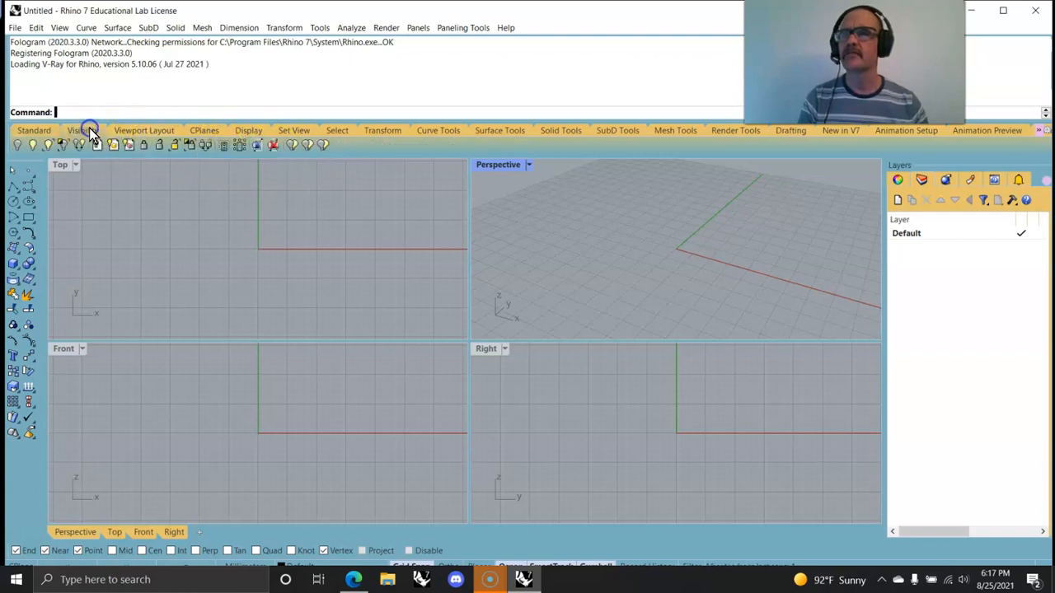
left_click(140, 131)
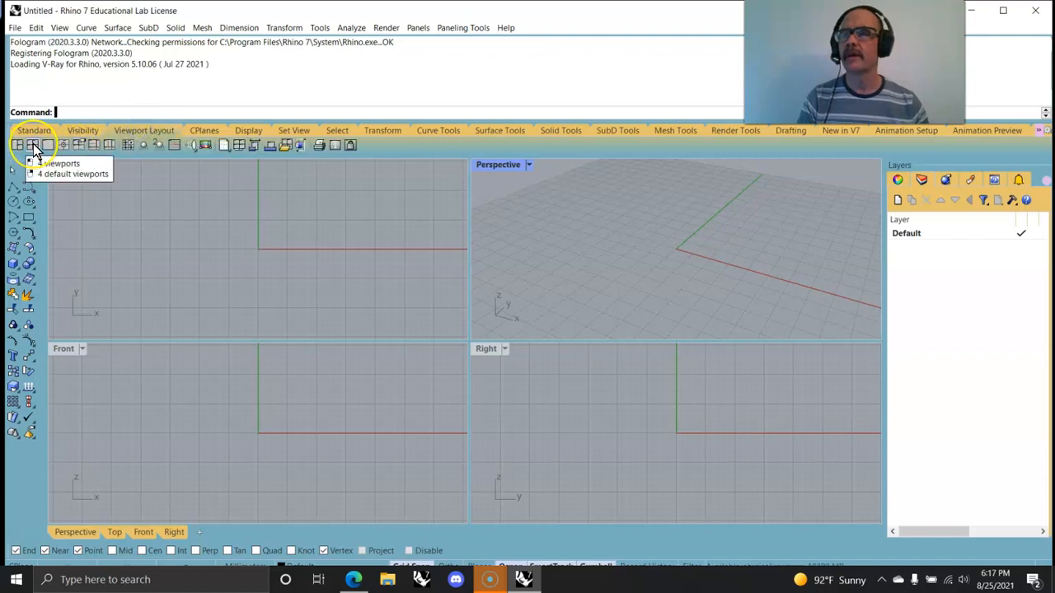
left_click(204, 132)
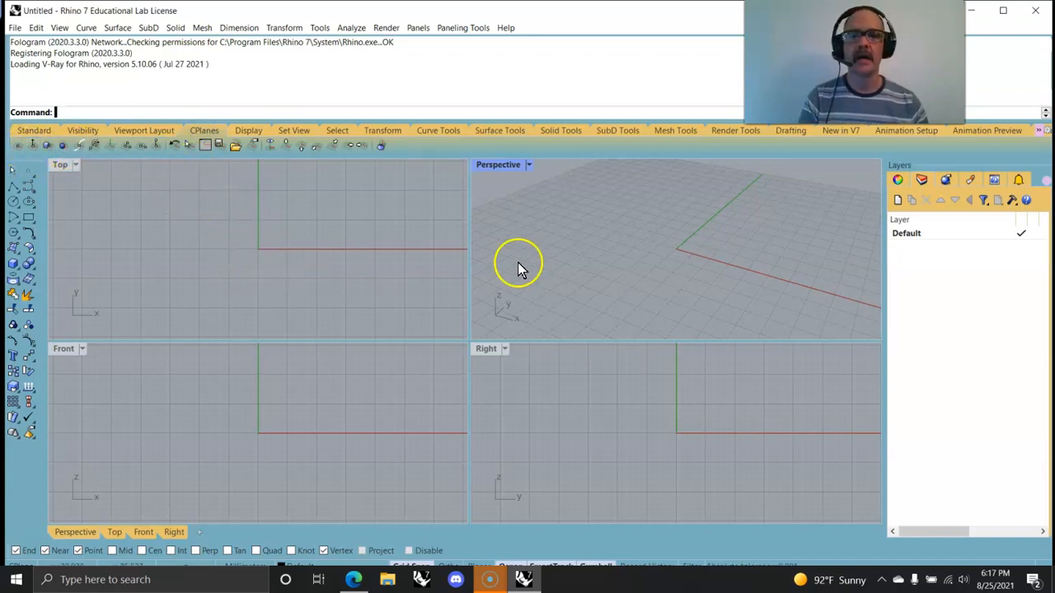
Try out view navigation by rotating and panning the Perspective view and panning the Top, Front and Right views
right_click_drag(679, 267, 616, 264)
right_click_drag(671, 265, 657, 275)
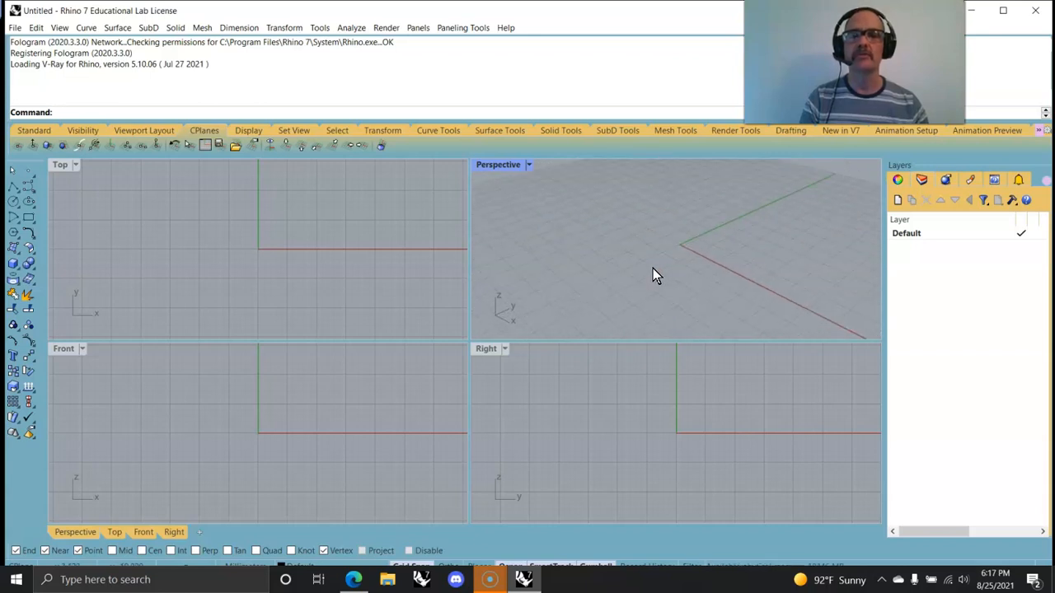
mouse_move(631, 259)
right_mouse_down("shift")
mouse_move(687, 256)
mouse_move(527, 262)
mouse_move(707, 262)
mouse_move(565, 262)
mouse_move(659, 262)
mouse_move(628, 258)
right_mouse_up("shift")
right_click_drag(261, 260, 239, 259)
mouse_move(226, 410)
right_mouse_down()
mouse_move(227, 422)
mouse_move(211, 415)
right_mouse_up()
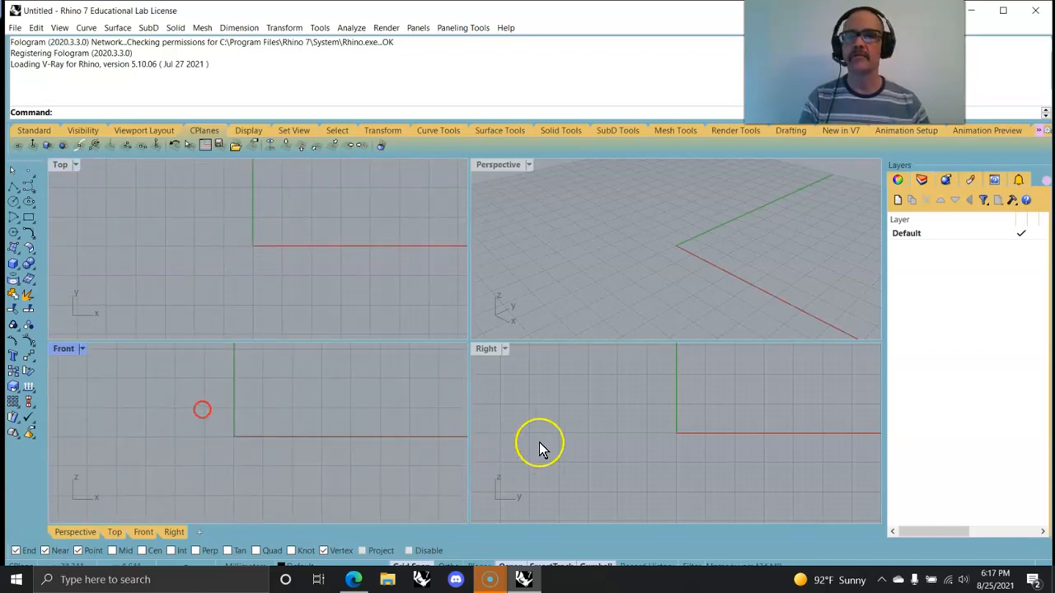
right_click_drag(697, 445, 565, 445)
Enlarge the Perspective viewport by moving its borders, and reset to the default four-viewport layout with 4View
left_click_drag(643, 341, 652, 529)
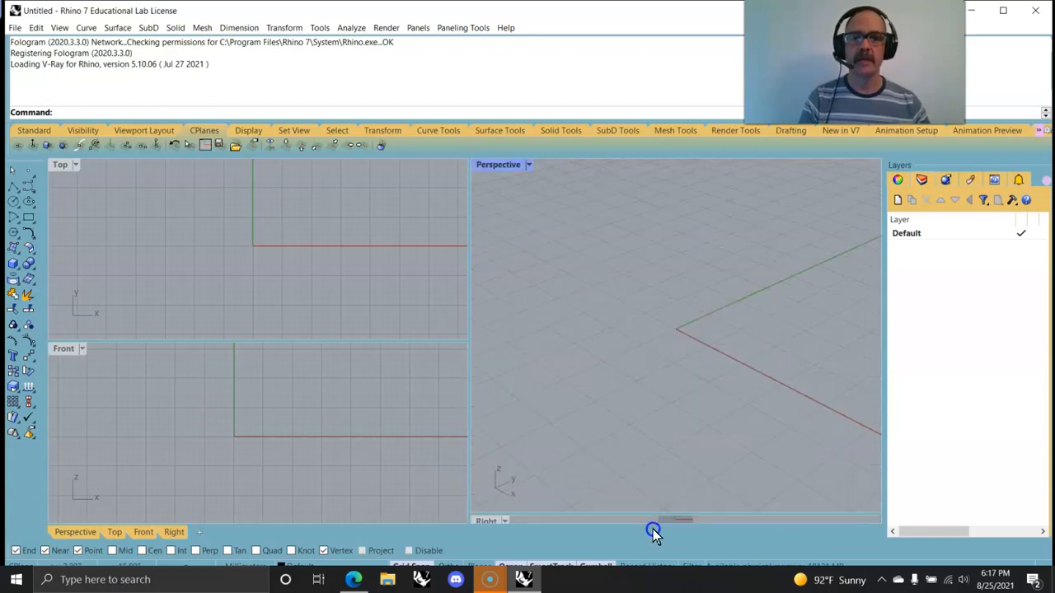
left_click_drag(466, 289, 312, 283)
left_click(139, 130)
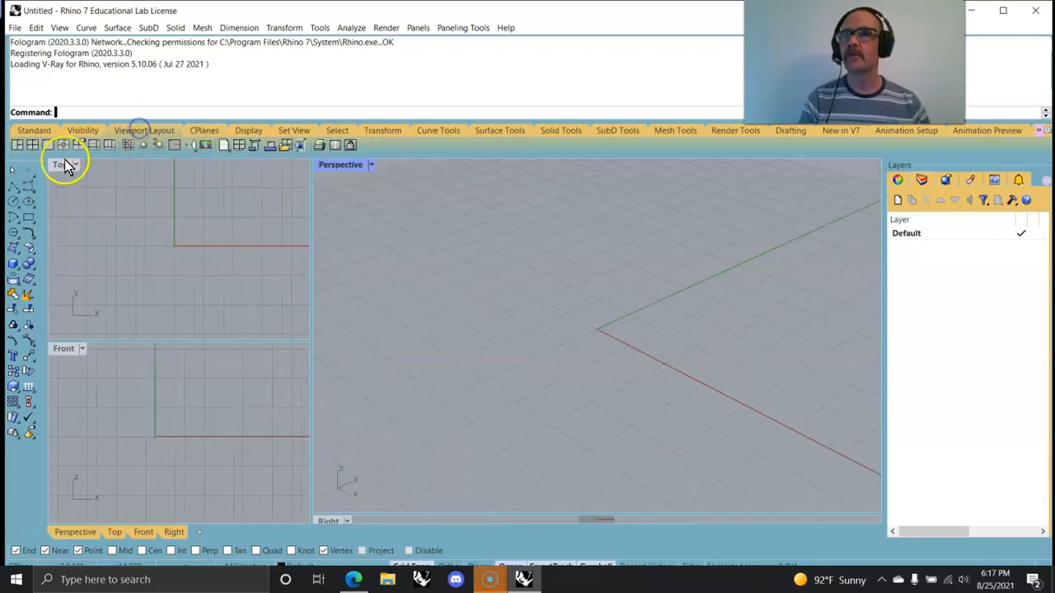
left_click(32, 145)
left_click(33, 146)
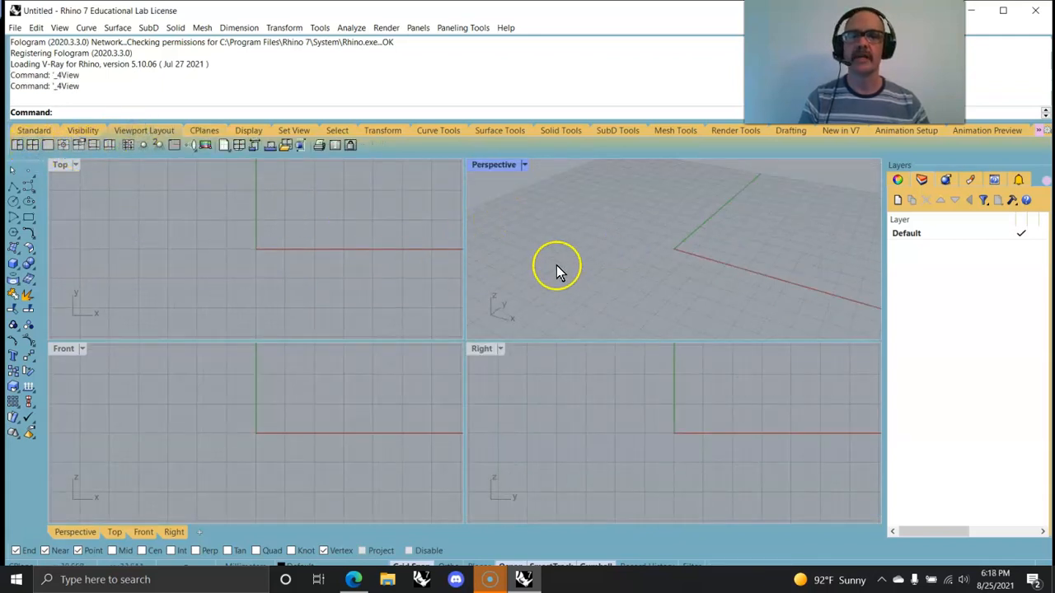
Maximize the Perspective viewport so that it fills the whole modeling area
double_click(493, 166)
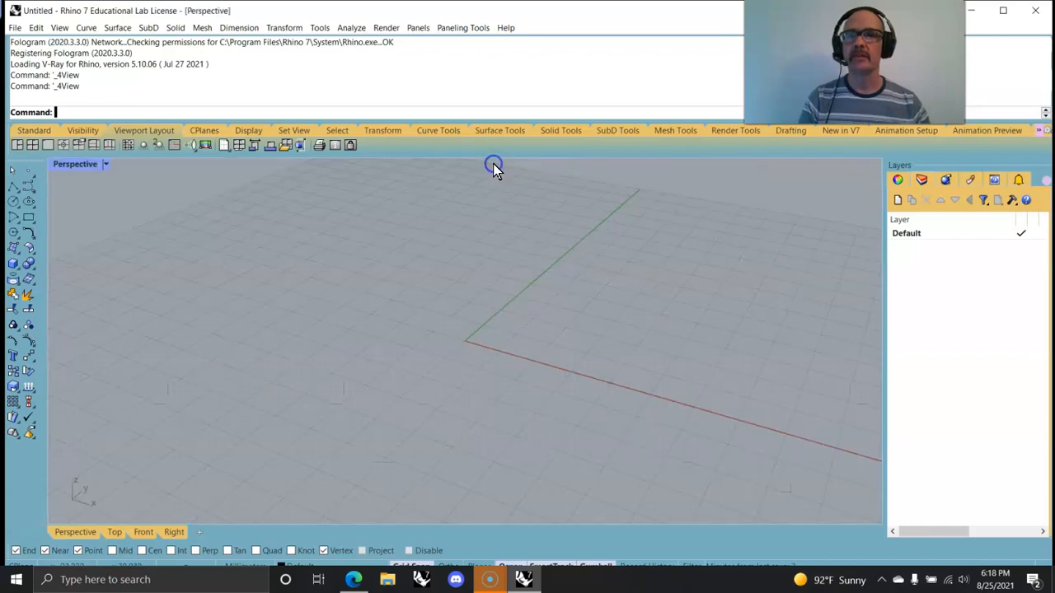
right_click_drag(371, 327, 471, 382)
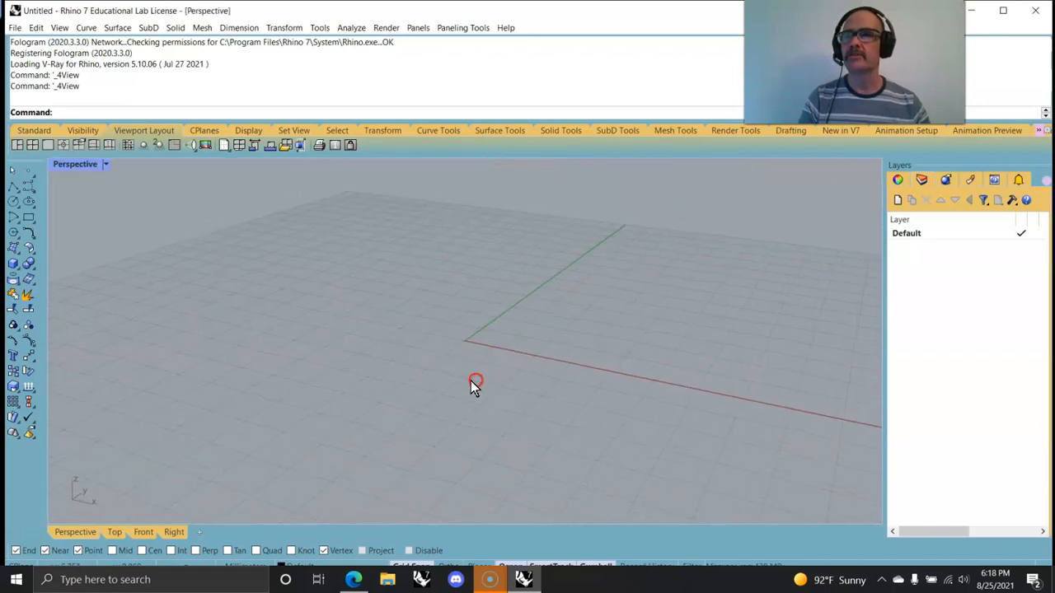
Look over the Perspective display modes, restore the four-viewport layout and set the Perspective viewport to Ghosted
left_click(80, 164)
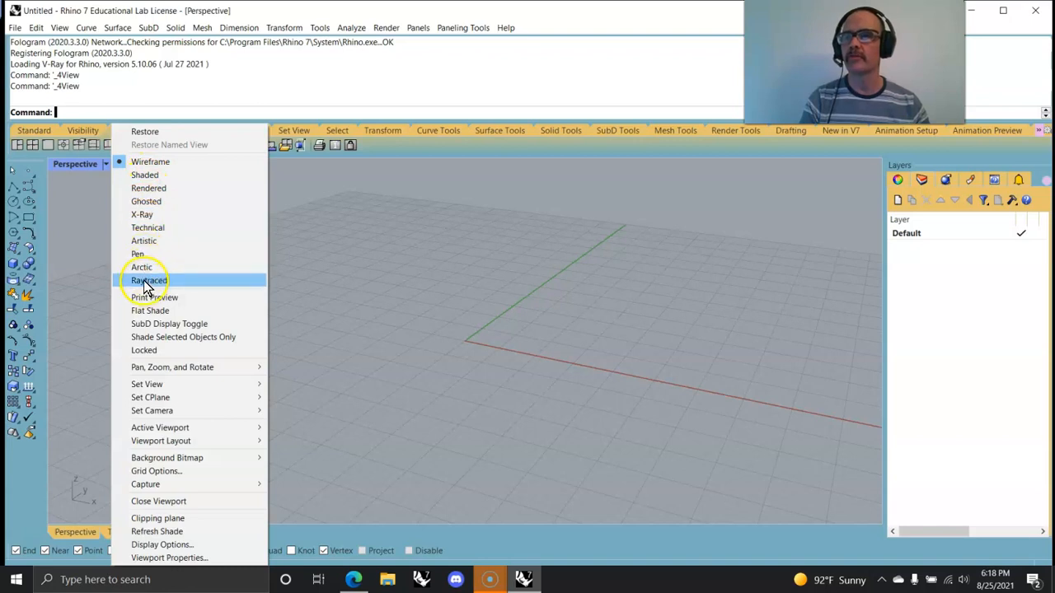
double_click(72, 163)
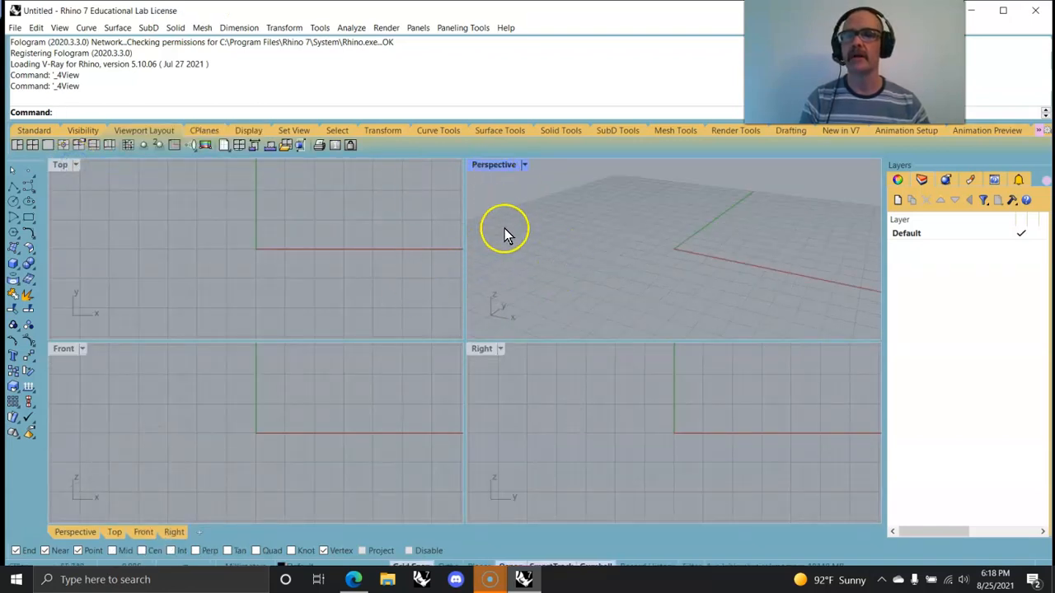
left_click(495, 166)
left_click(570, 202)
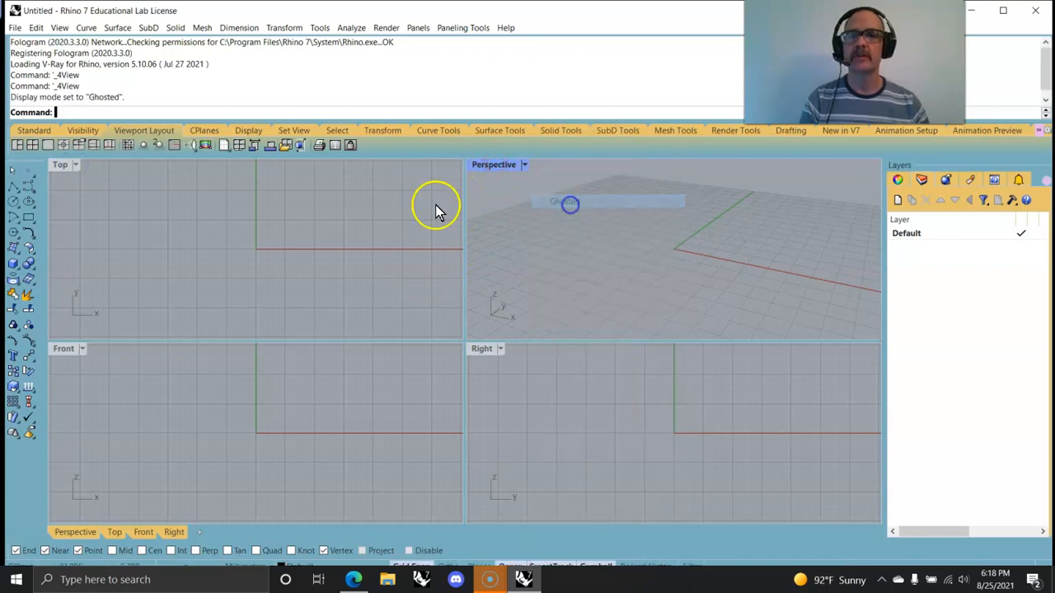
Set the display mode of the Top viewport to Technical, the Right viewport to Artistic and the Front viewport to Pen
left_click(59, 164)
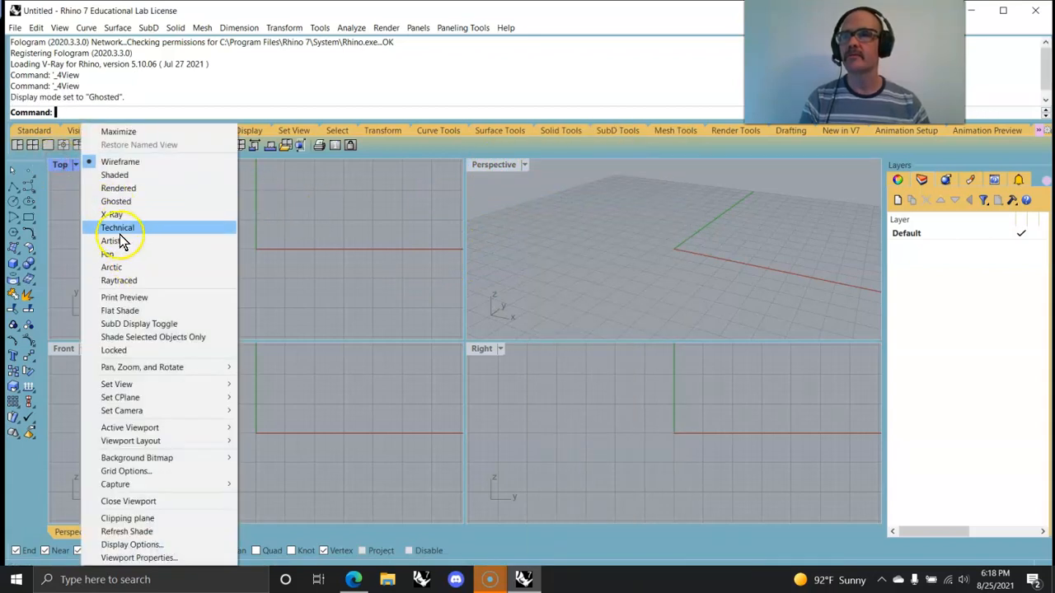
left_click(119, 231)
left_click(484, 350)
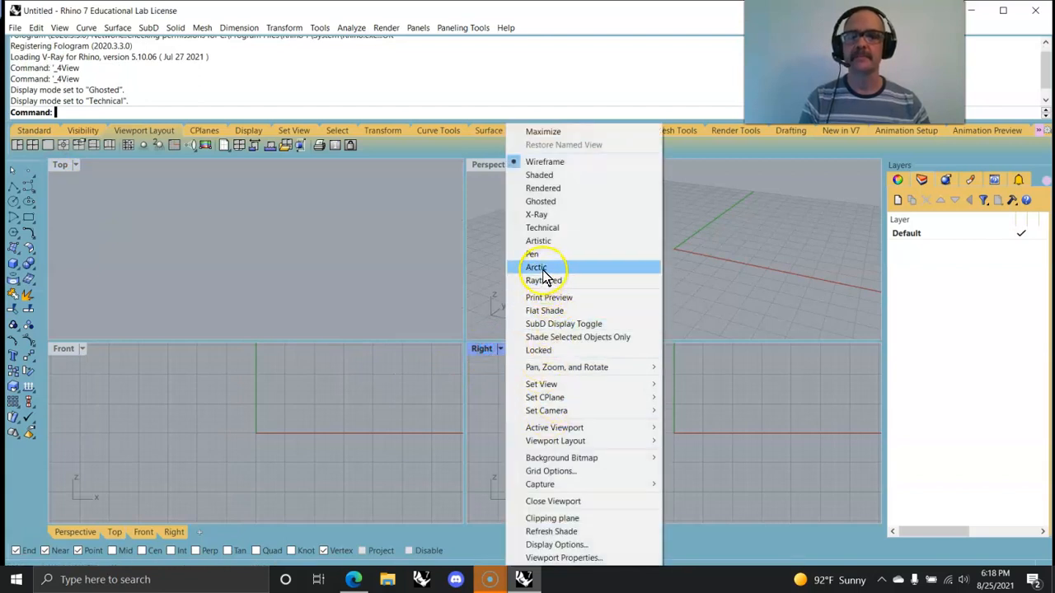
left_click(539, 240)
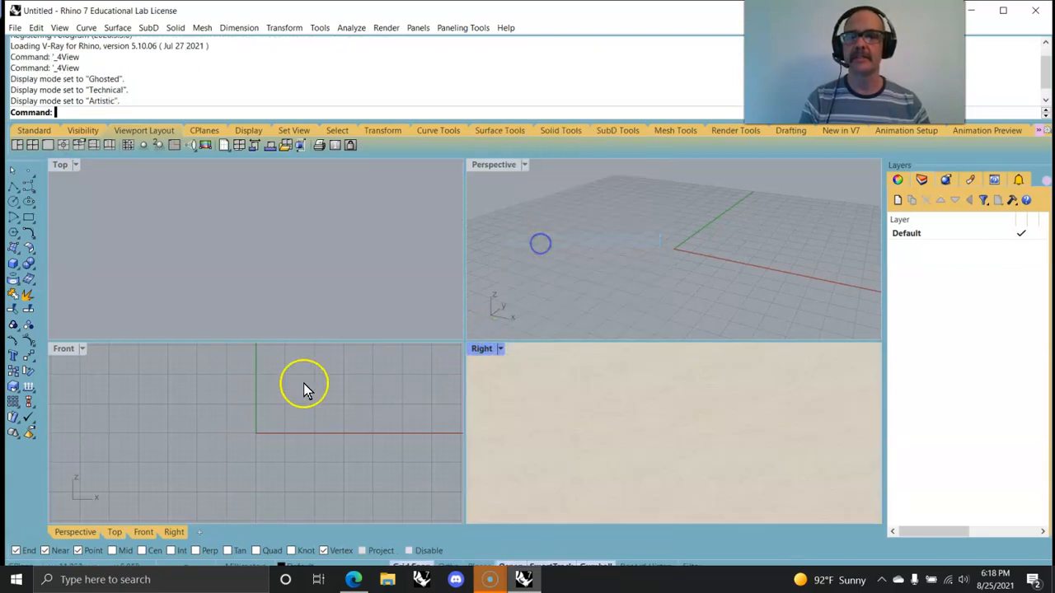
left_click(67, 353)
left_click(121, 257)
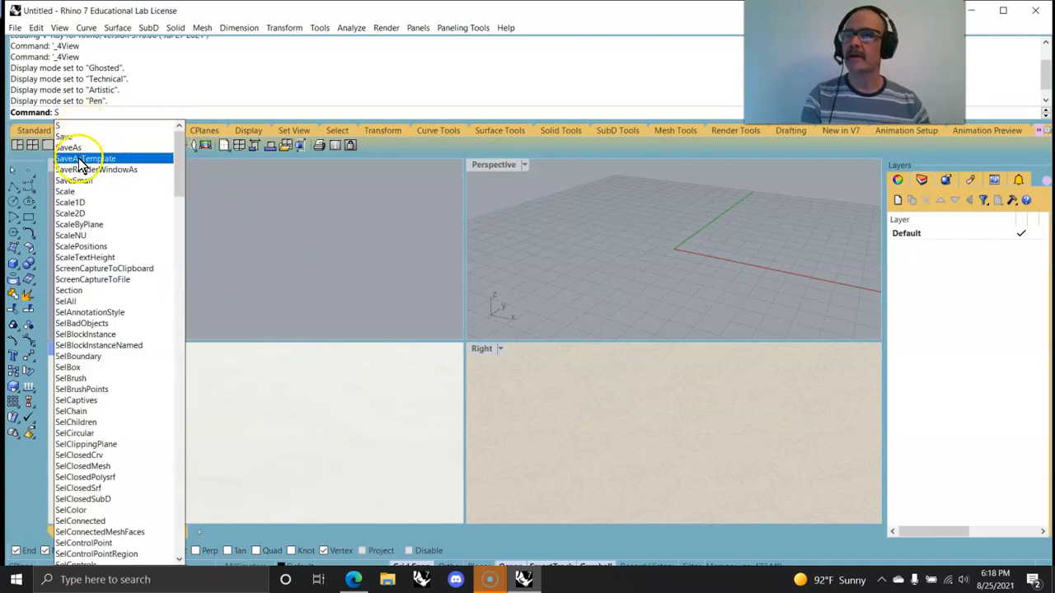
Capture the screen to a JPEG file named KCAI_test_001 on the Desktop with ScreenCaptureToFile
type("creenCaptureToClipboard")
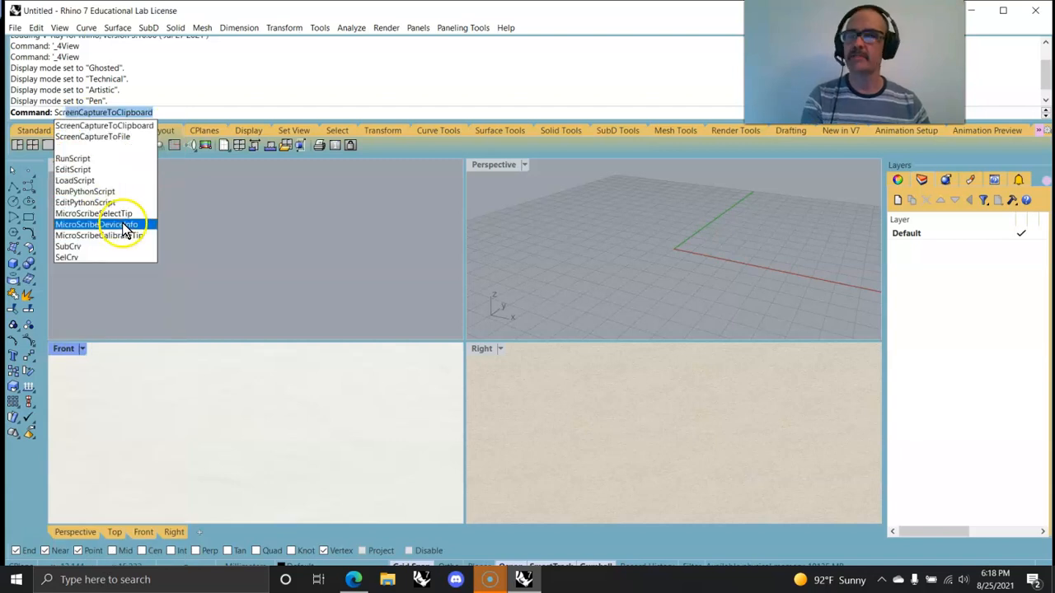
left_click(81, 138)
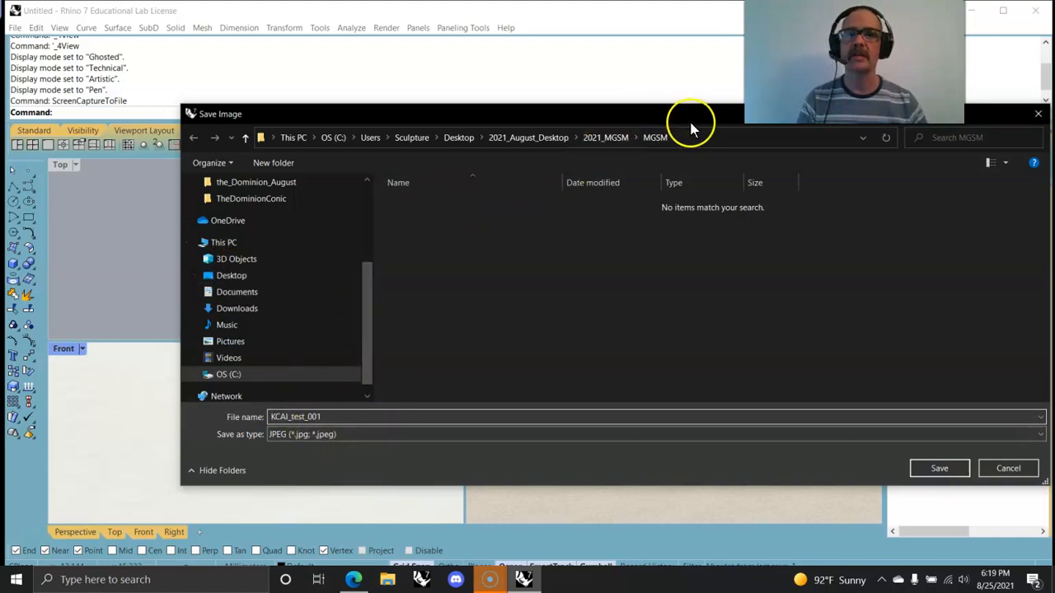
left_click(233, 277)
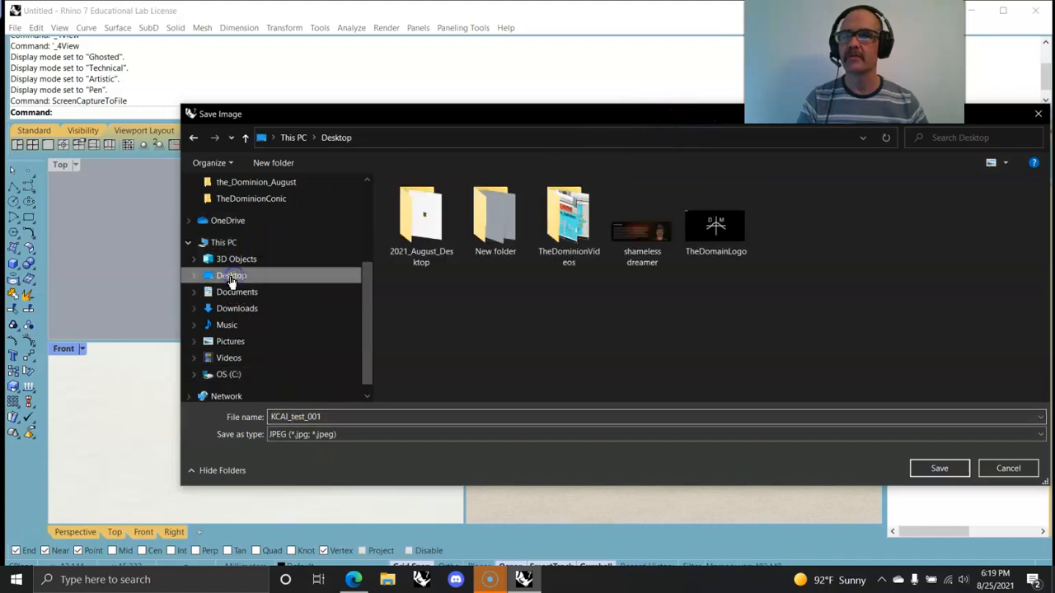
left_click(940, 468)
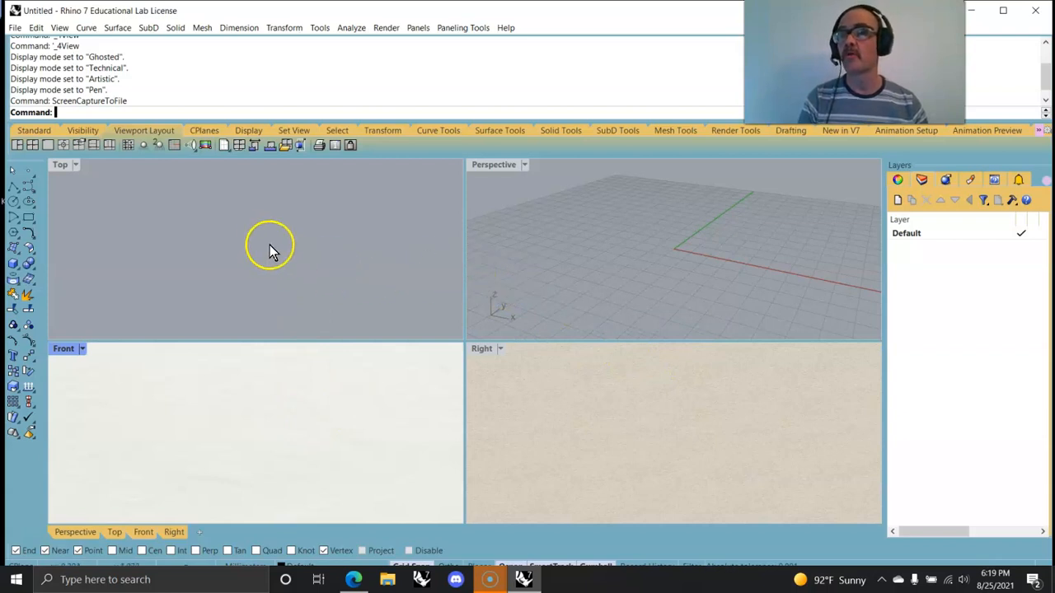
Set the Top, Front, Right and Perspective viewports to the Pen display mode
right_click(497, 169)
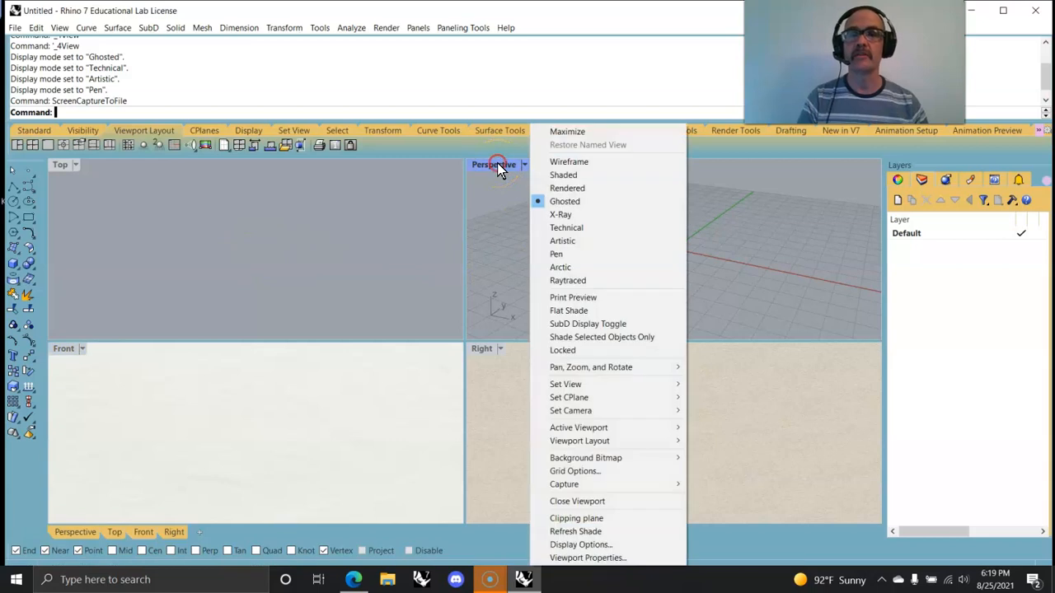
left_click(563, 202)
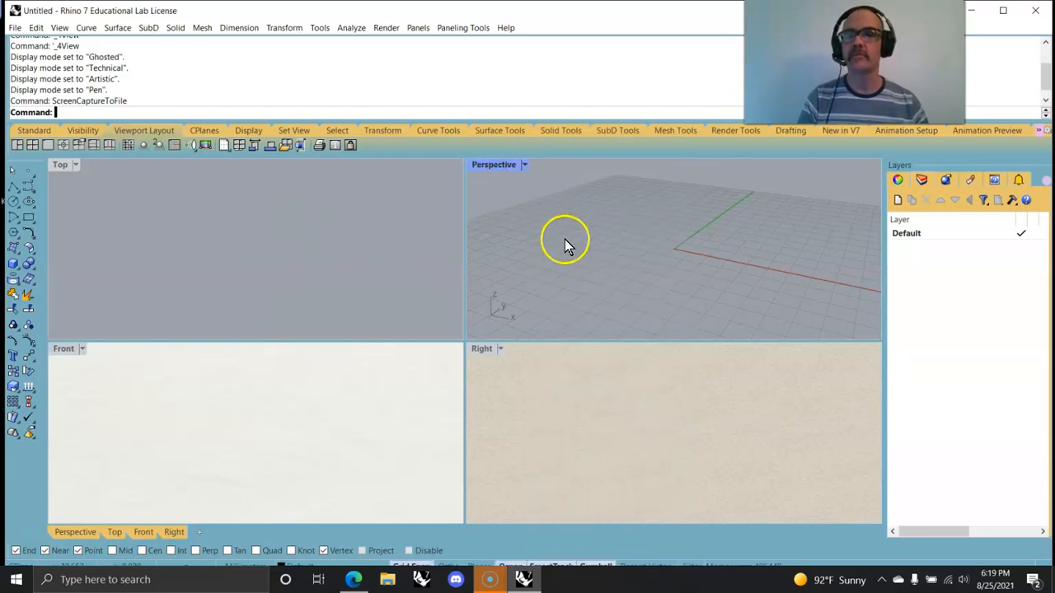
left_click(212, 221)
key("ctrl+alt+p")
left_click(232, 383)
key("ctrl+alt+p")
left_click(525, 417)
key("ctrl+alt+p")
left_click(544, 255)
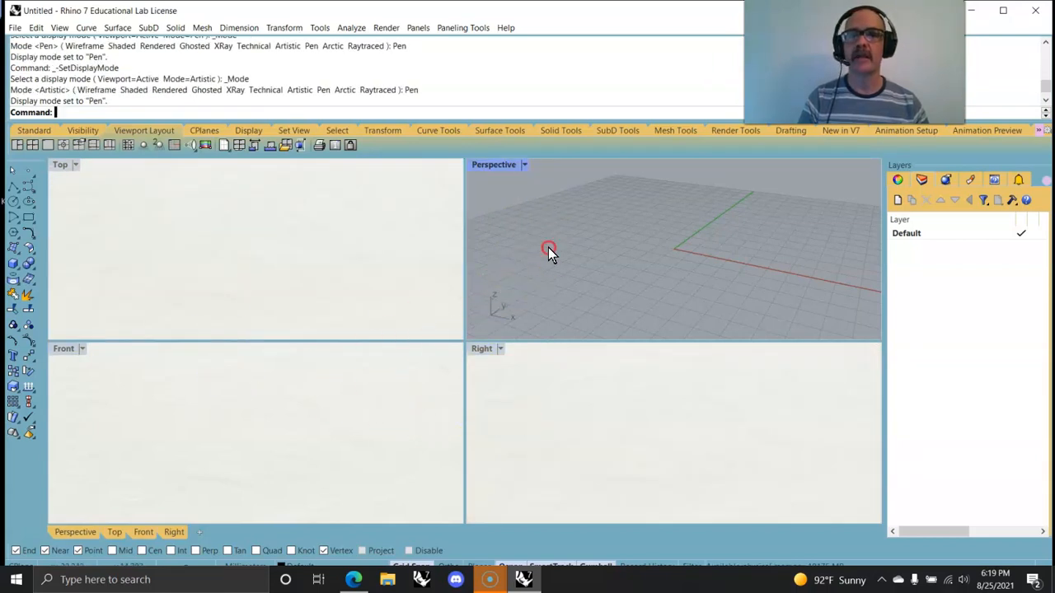
key("ctrl+alt+p")
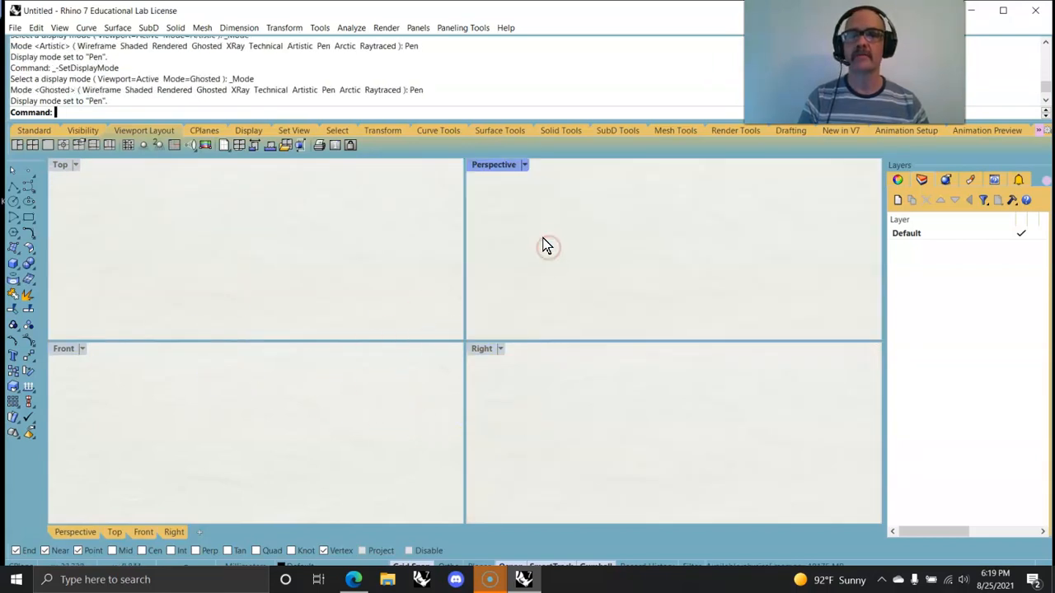
Set the Perspective, Top, Front and Right viewports to the Ghosted display mode
left_click(499, 165)
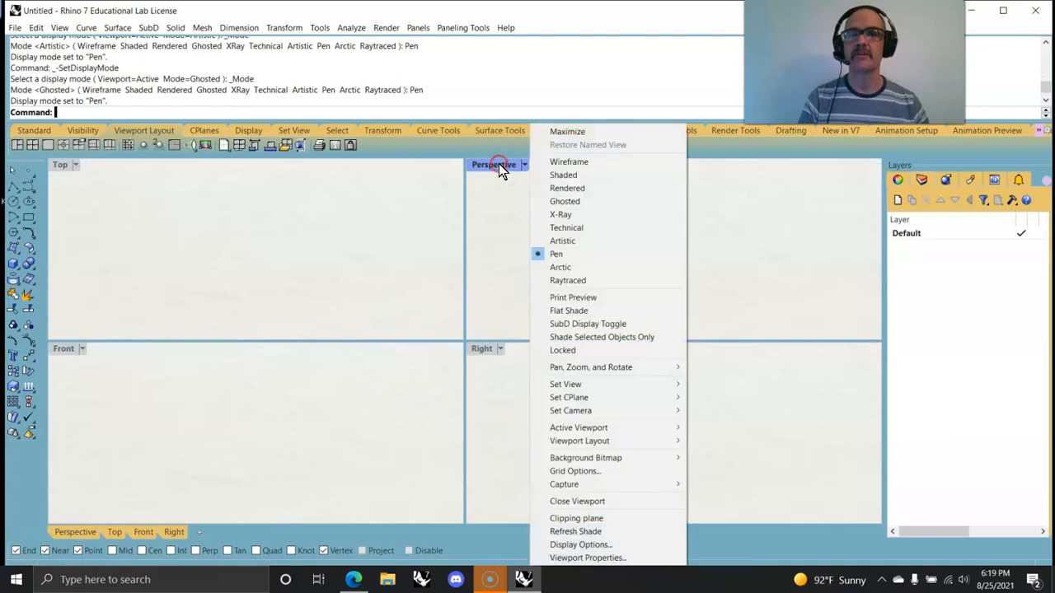
left_click(563, 201)
left_click(351, 224)
key("ctrl+alt+g")
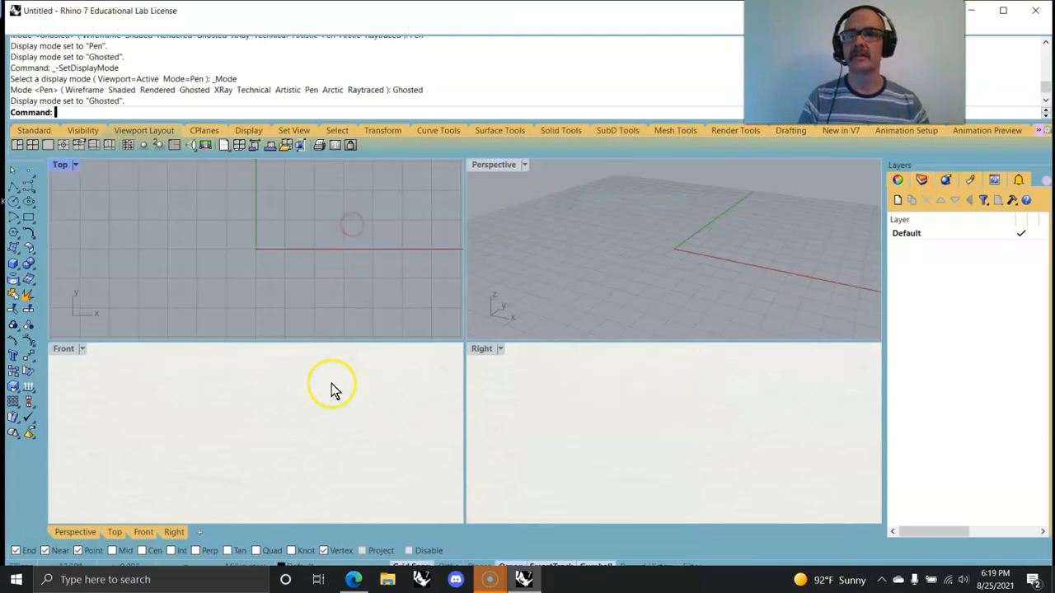
left_click(330, 384)
key("ctrl+alt+g")
left_click(573, 398)
key("ctrl+alt+g")
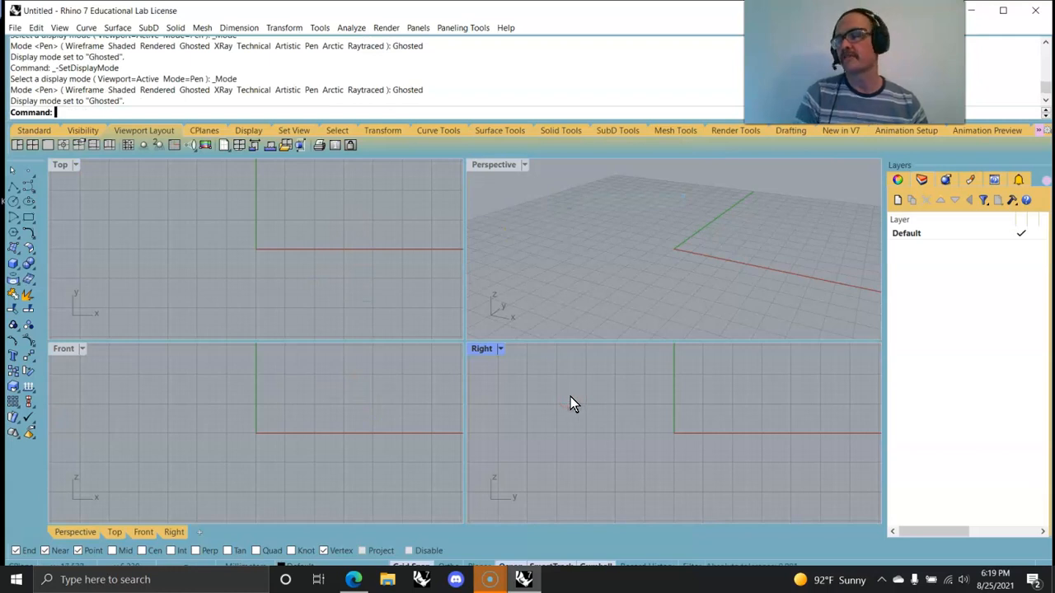
left_click(567, 395)
left_click(295, 250)
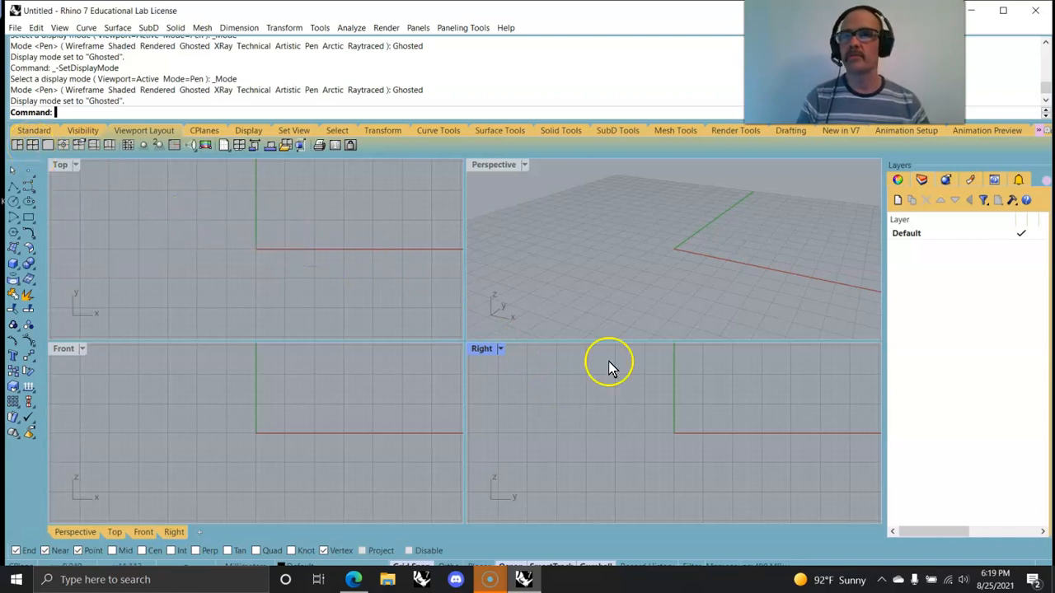
Tilt the Perspective view and try out window selection in the empty Top viewport
right_click_drag(592, 258, 589, 280)
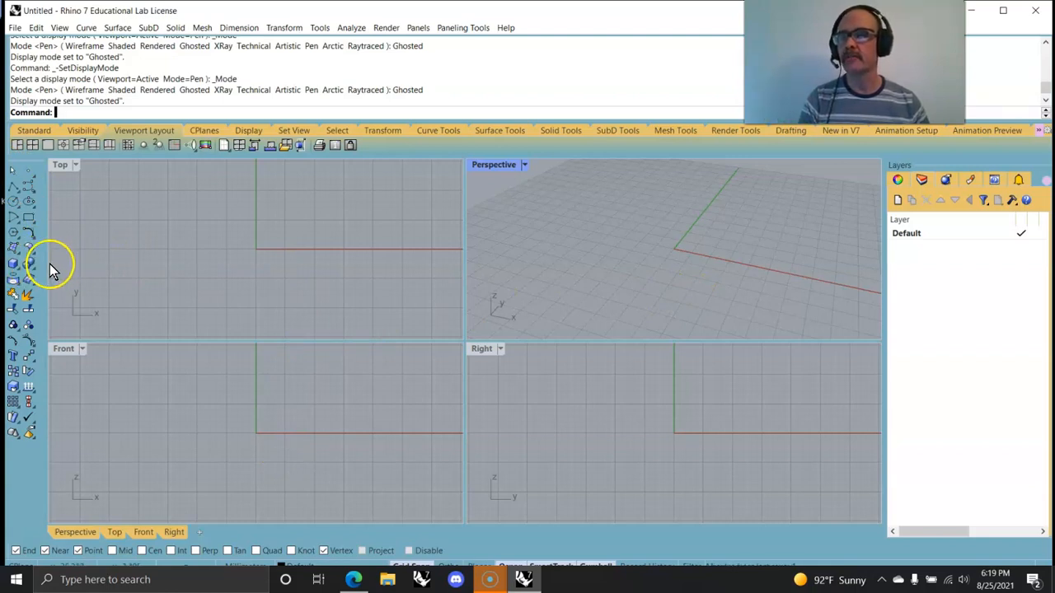
left_click_drag(195, 265, 43, 264)
left_click(198, 270)
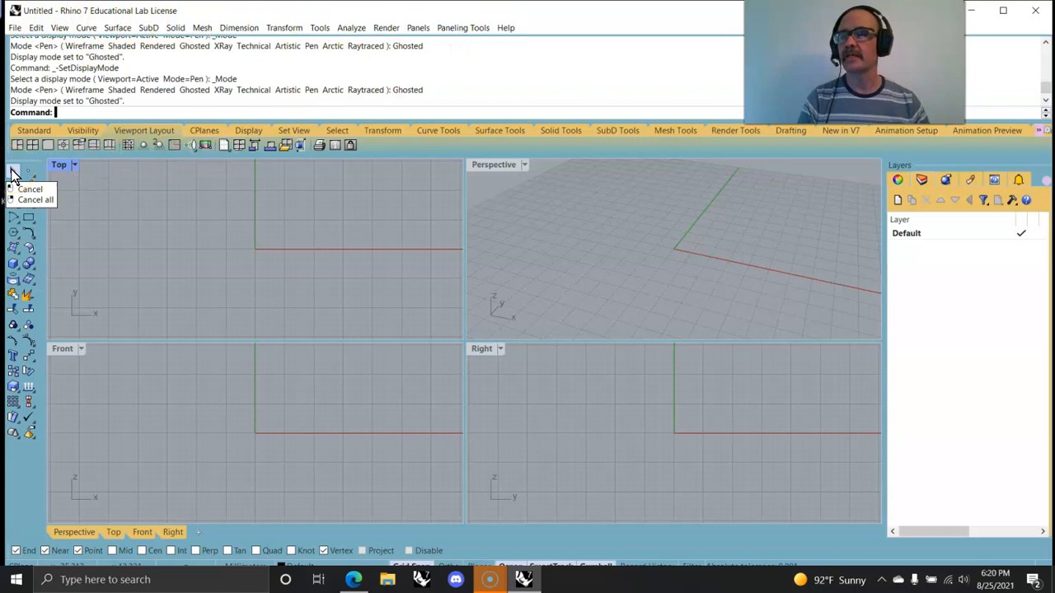
mouse_move(349, 293)
left_mouse_down()
mouse_move(182, 200)
mouse_move(351, 309)
left_mouse_up()
left_click_drag(128, 186, 379, 316)
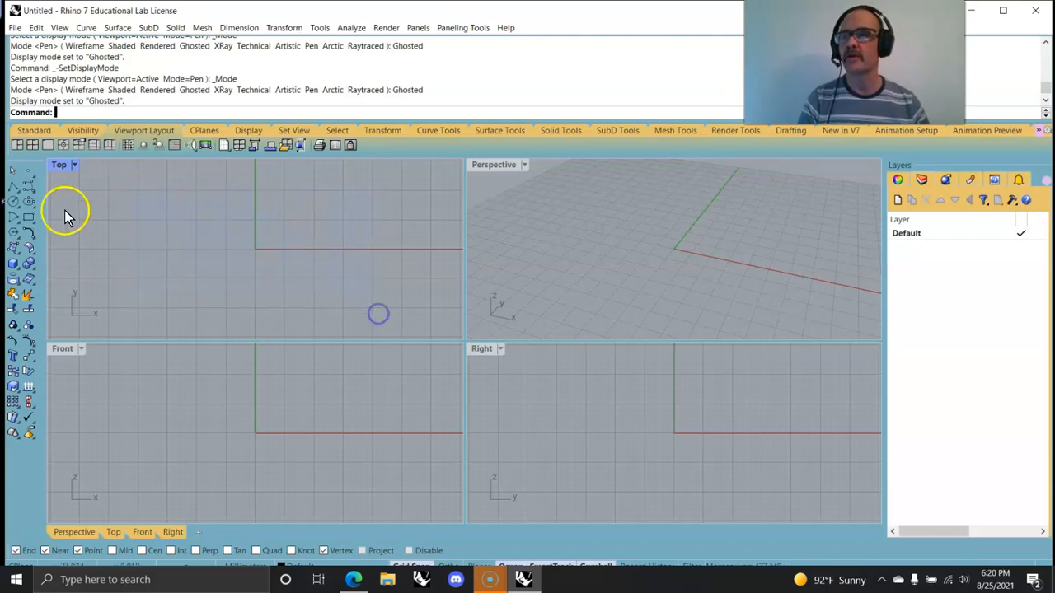
Place four single points scattered around the origin in the Top viewport with the Point command
left_click(28, 175)
left_click(173, 214)
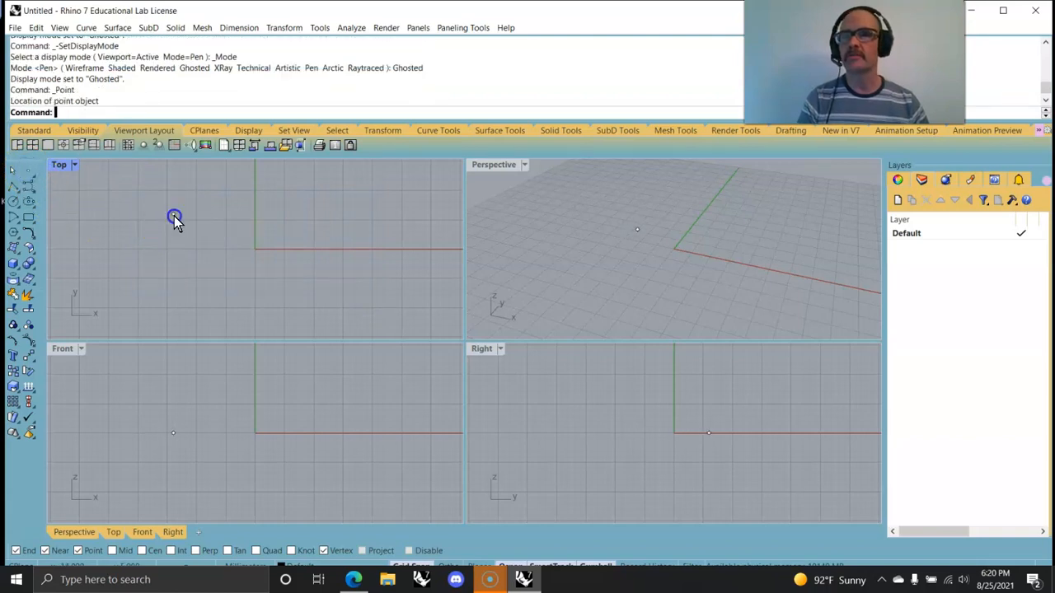
right_click(312, 211)
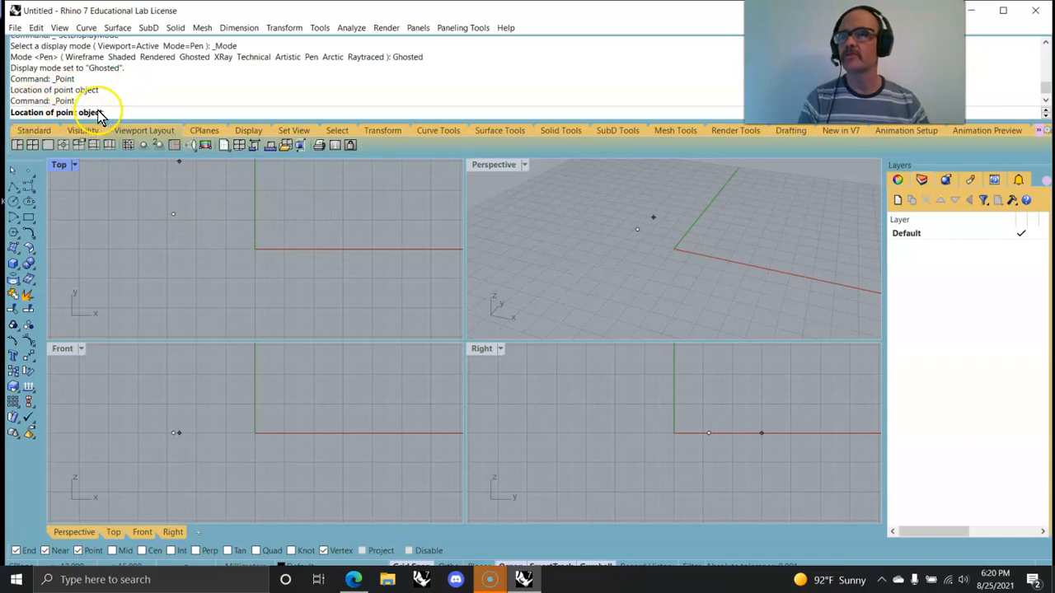
left_click(324, 204)
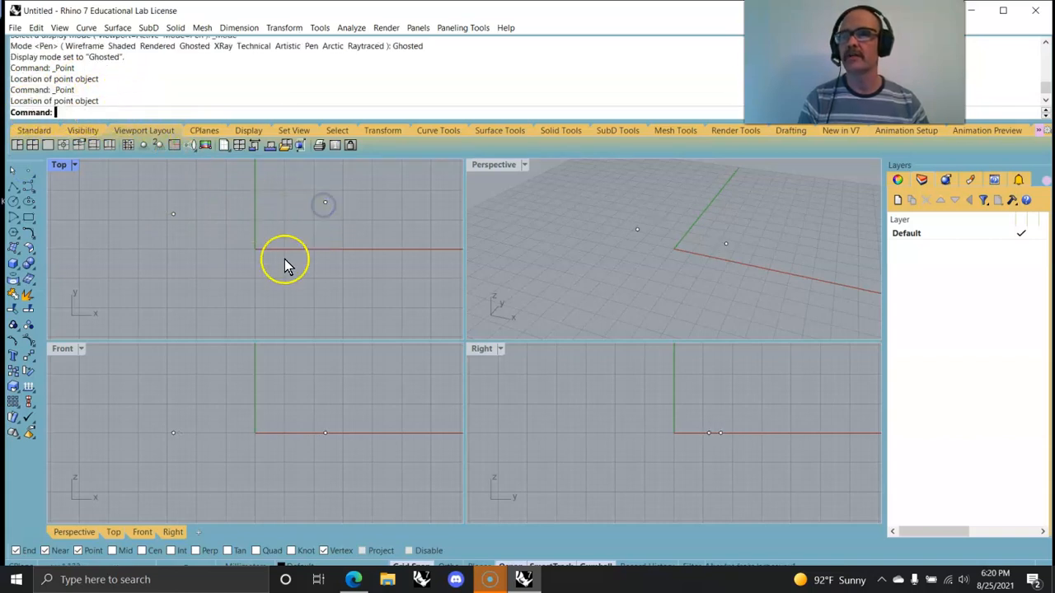
right_click(202, 303)
left_click(166, 276)
right_click(282, 285)
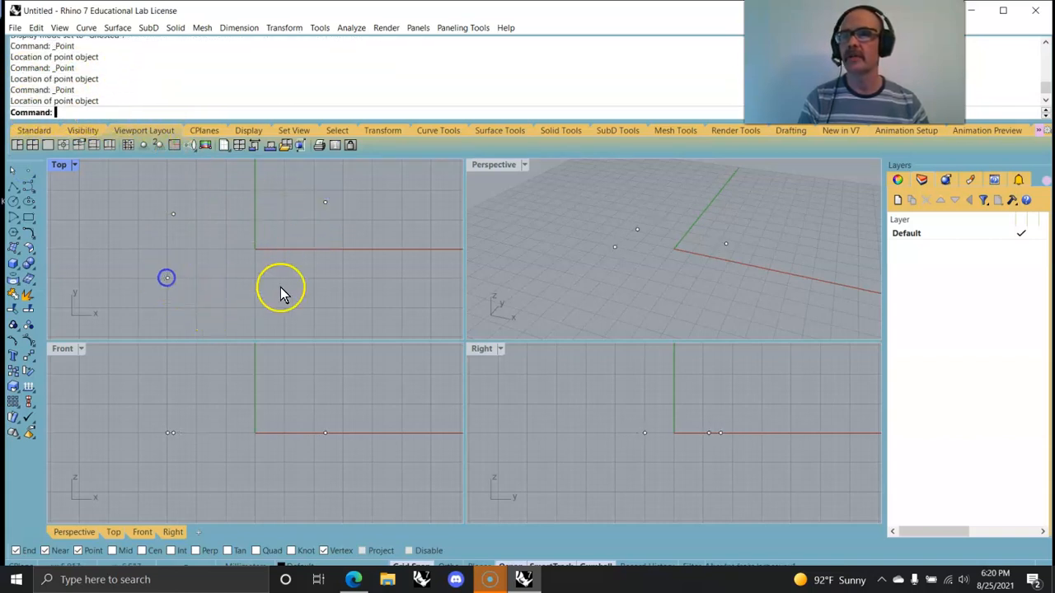
left_click(254, 263)
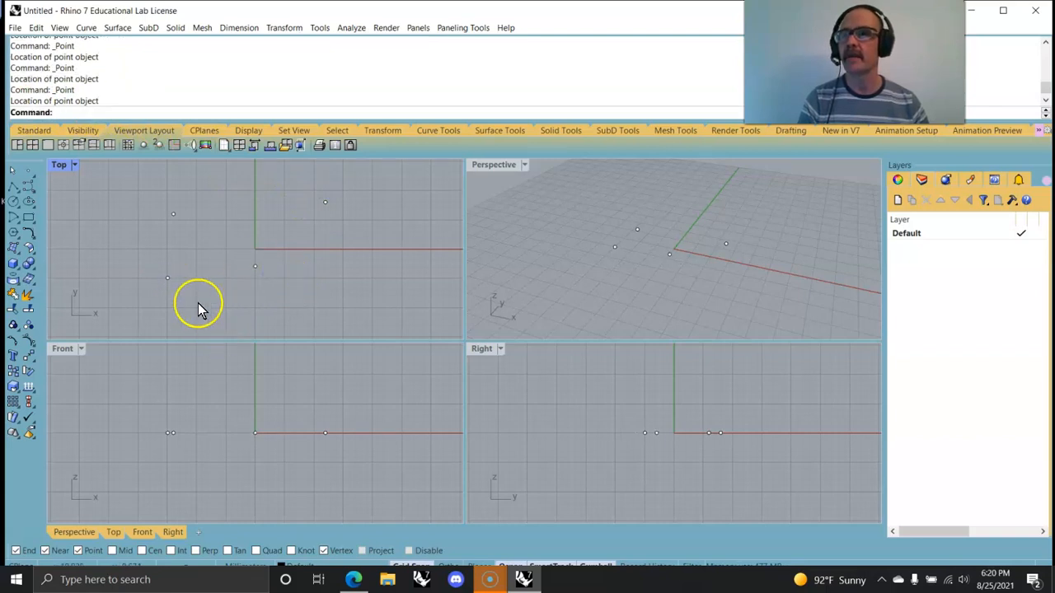
left_click(13, 170)
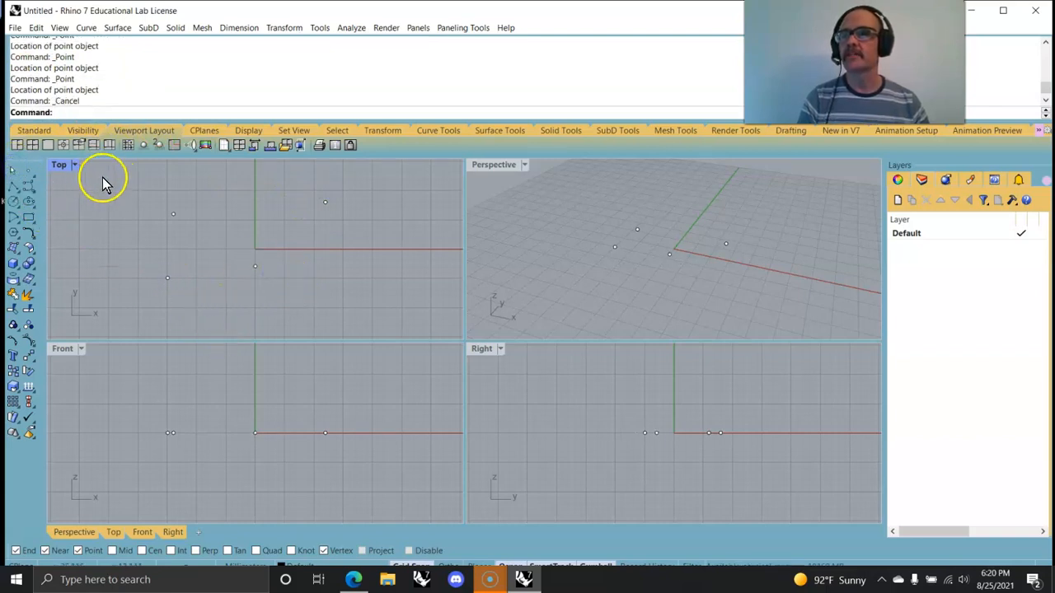
Select the point farthest along the positive Y axis in the Right viewport and raise it vertically above the construction plane with the gumball
left_click(681, 255)
right_click_drag(679, 255, 679, 262)
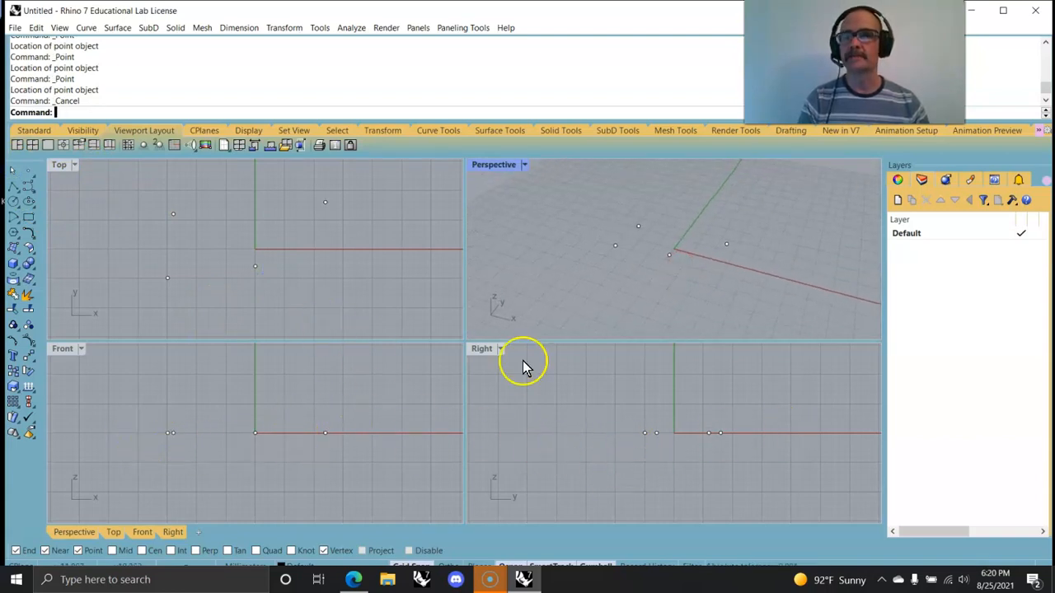
left_click(721, 434)
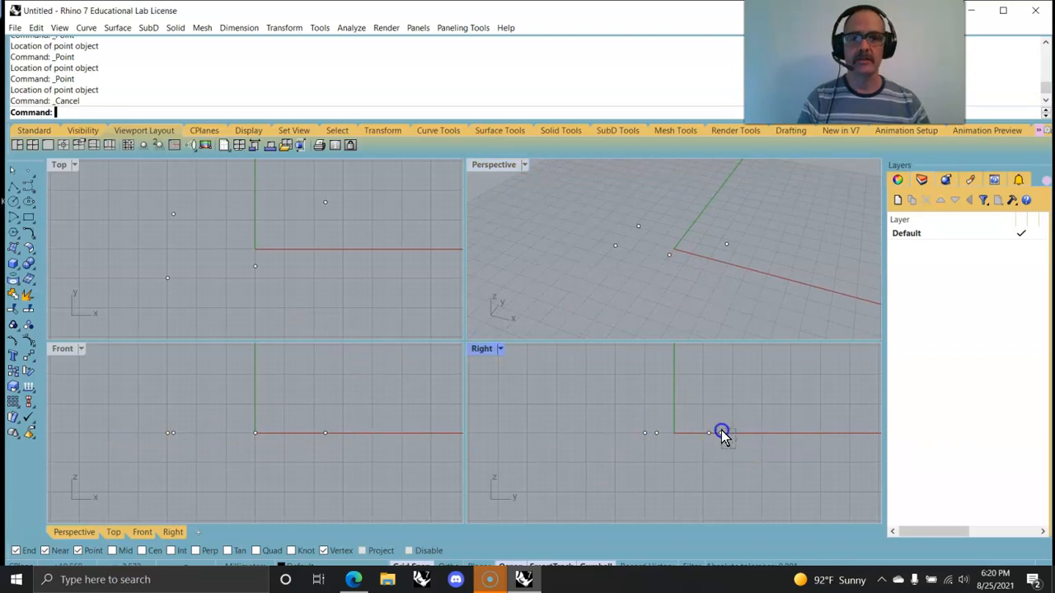
left_click_drag(724, 416, 720, 375)
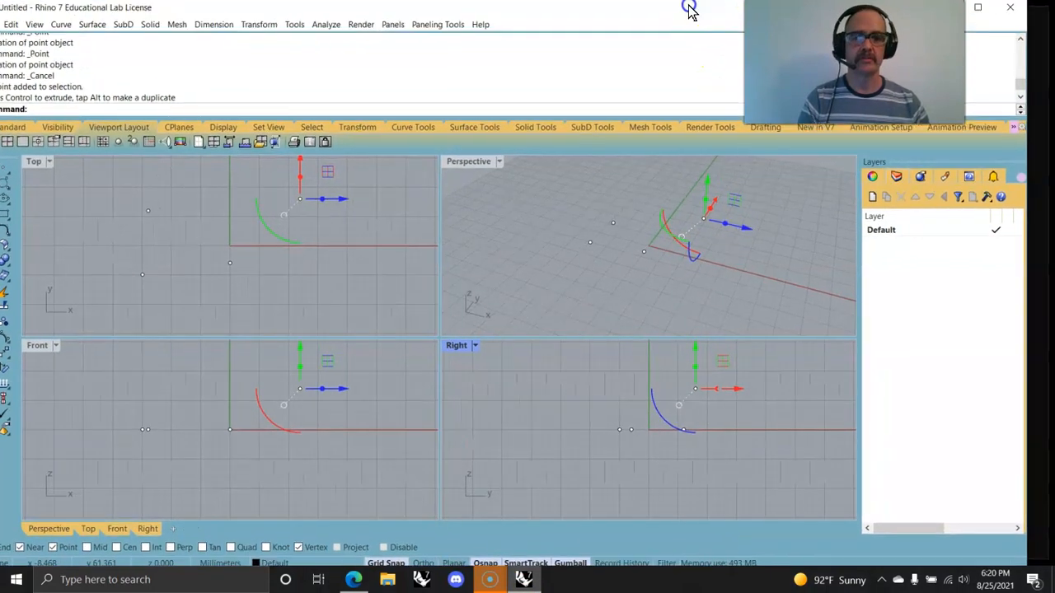
Reposition and resize the Rhino window to reveal the status bar, and switch Gumball off and back on
left_click_drag(724, 10, 19, 24)
left_click_drag(525, 278, 1049, 565)
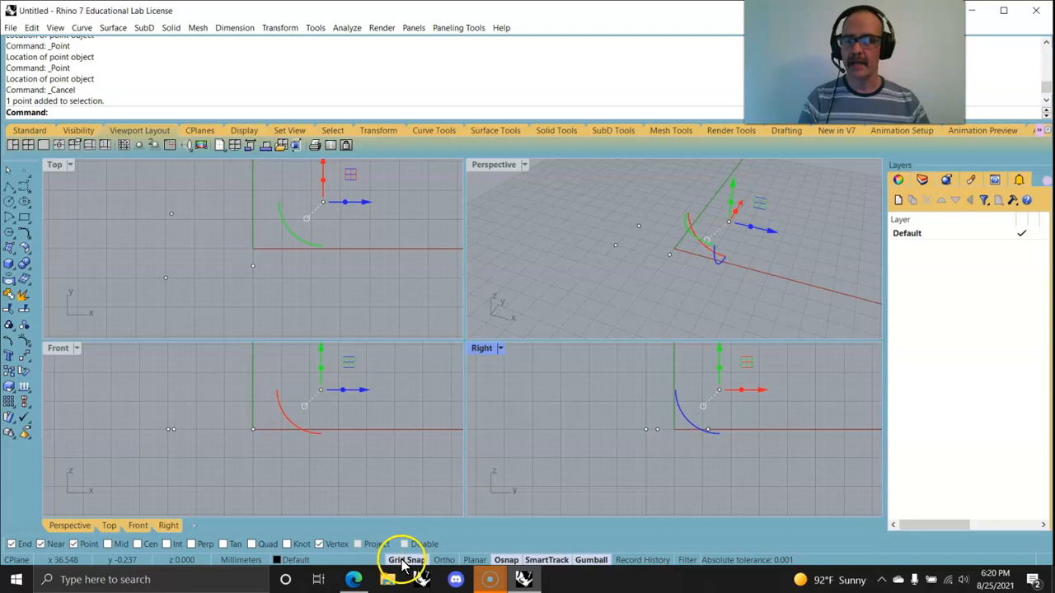
left_click(592, 562)
left_click(741, 212)
left_click(592, 560)
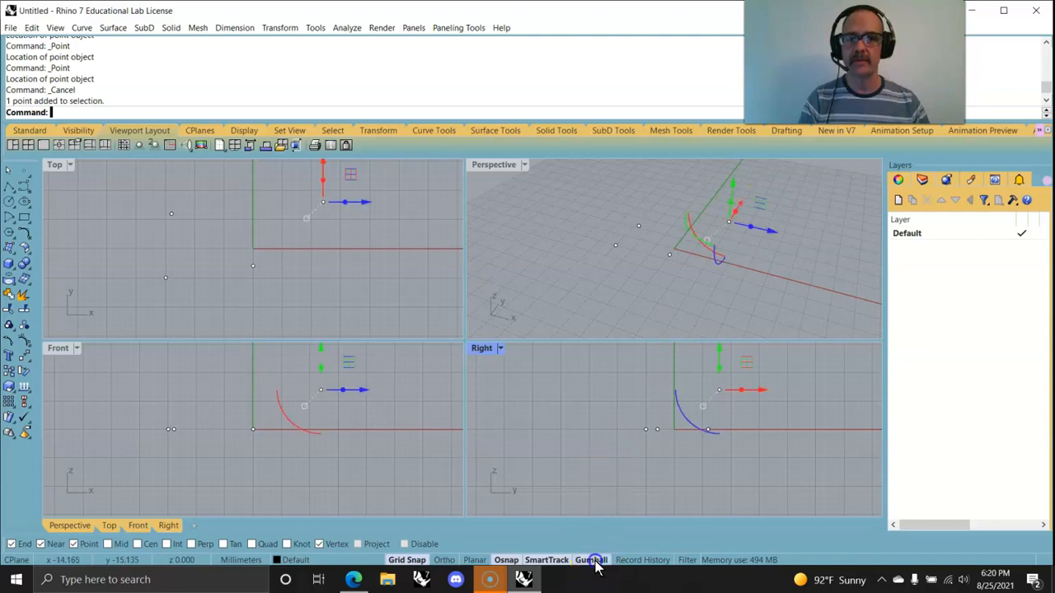
Rotate the Perspective view to examine the raised point and its gumball from another angle
right_click_drag(763, 283, 678, 269)
right_click_drag(746, 210, 740, 256)
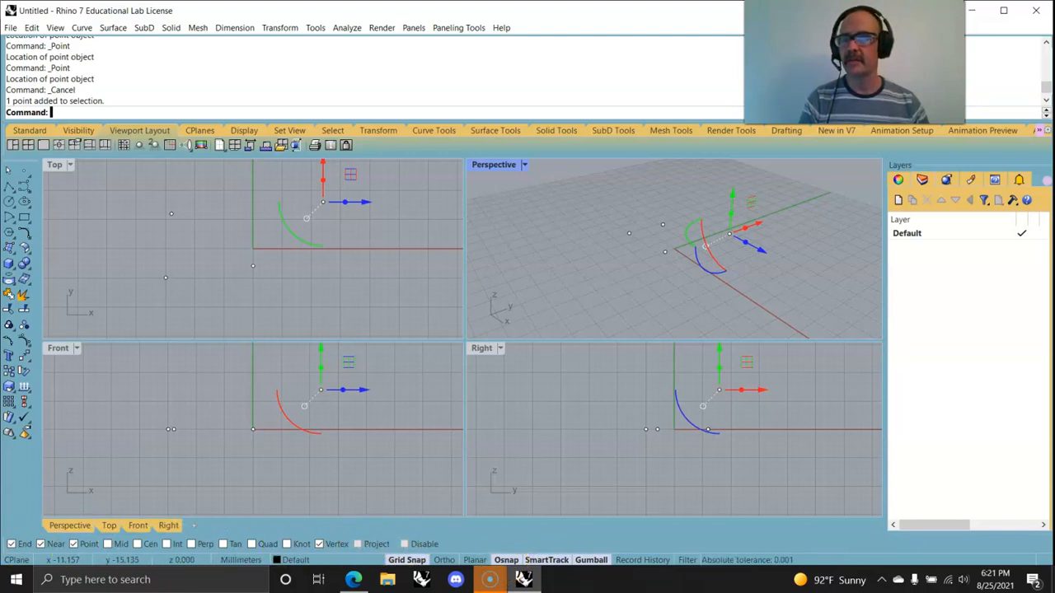
left_click(54, 517)
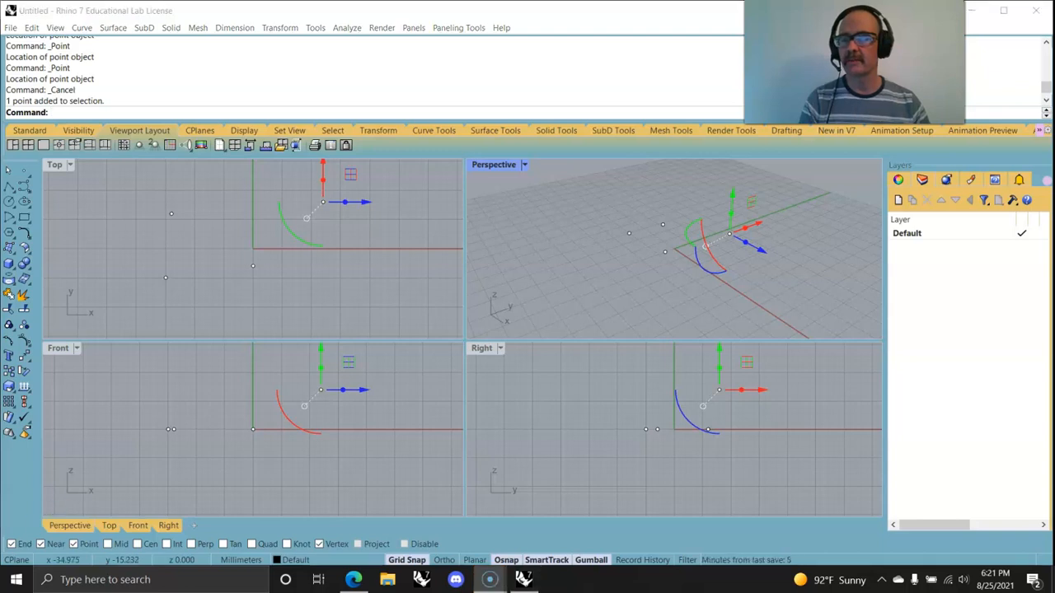
Narrow the Rhino window to uncover the desktop, and zoom and rotate the Perspective view to examine the points
left_click_drag(1, 478, 86, 478)
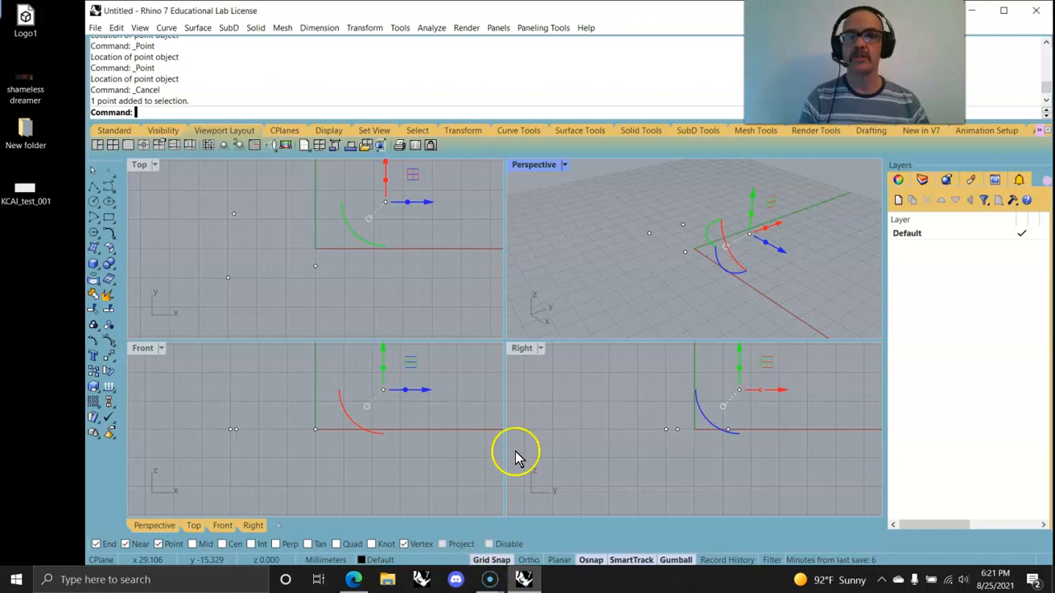
scroll(684, 252, "up", 8)
scroll(691, 284, "down", 9)
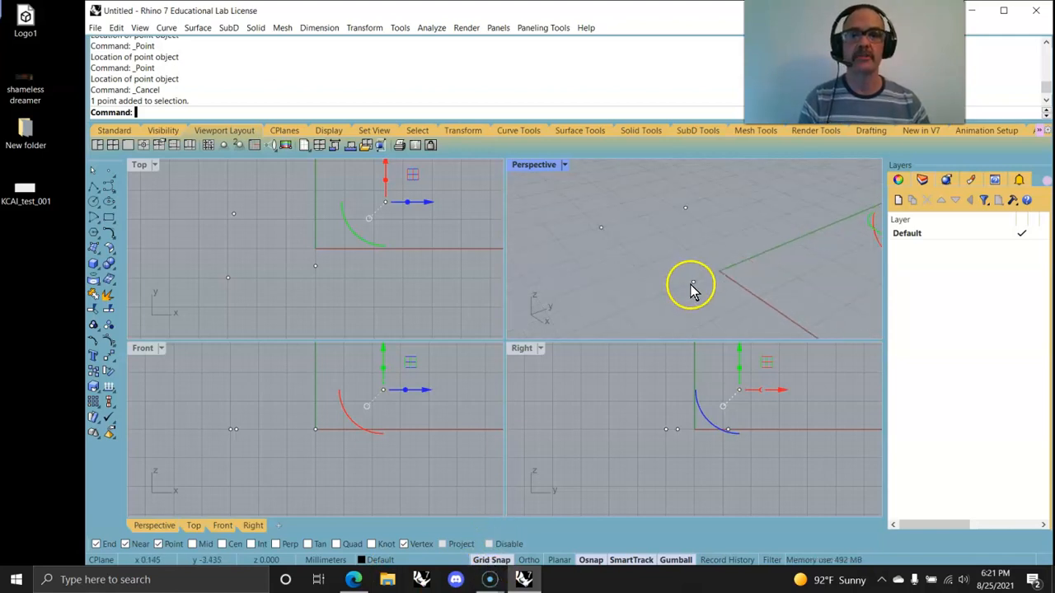
right_click_drag(657, 281, 705, 315)
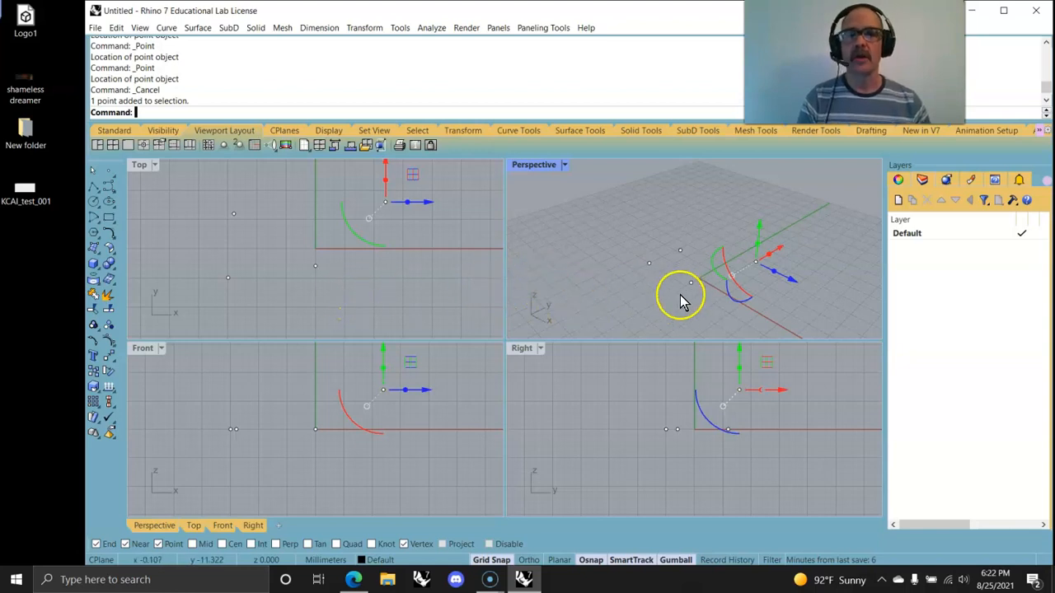
Using the gumball in the Front viewport, raise the Y-axis point above the construction plane and lower the point in the negative-X, positive-Y quadrant below it
left_click(328, 454)
left_click_drag(329, 450, 313, 371)
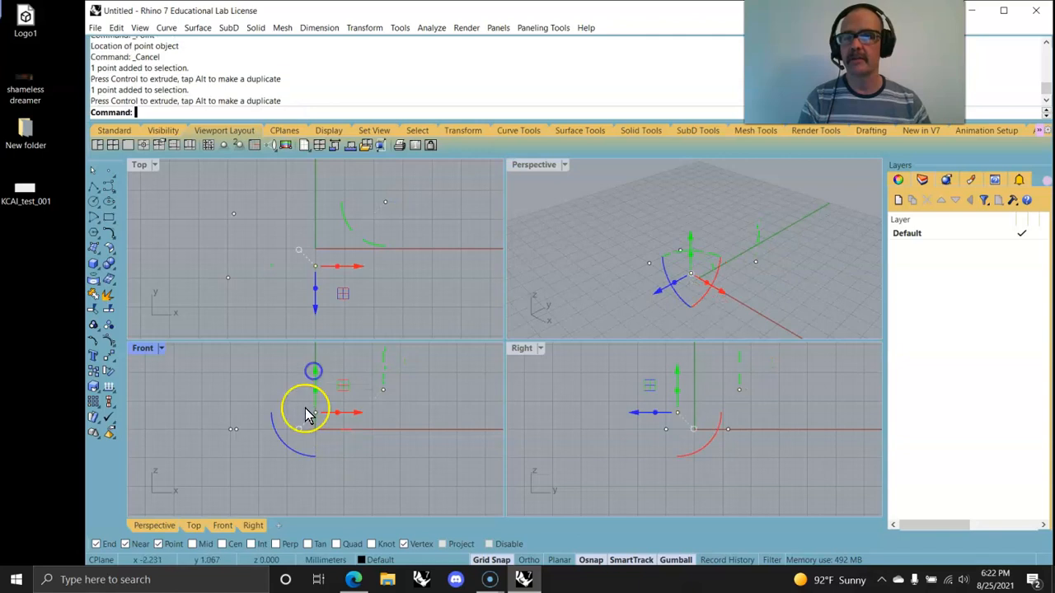
left_click(234, 429)
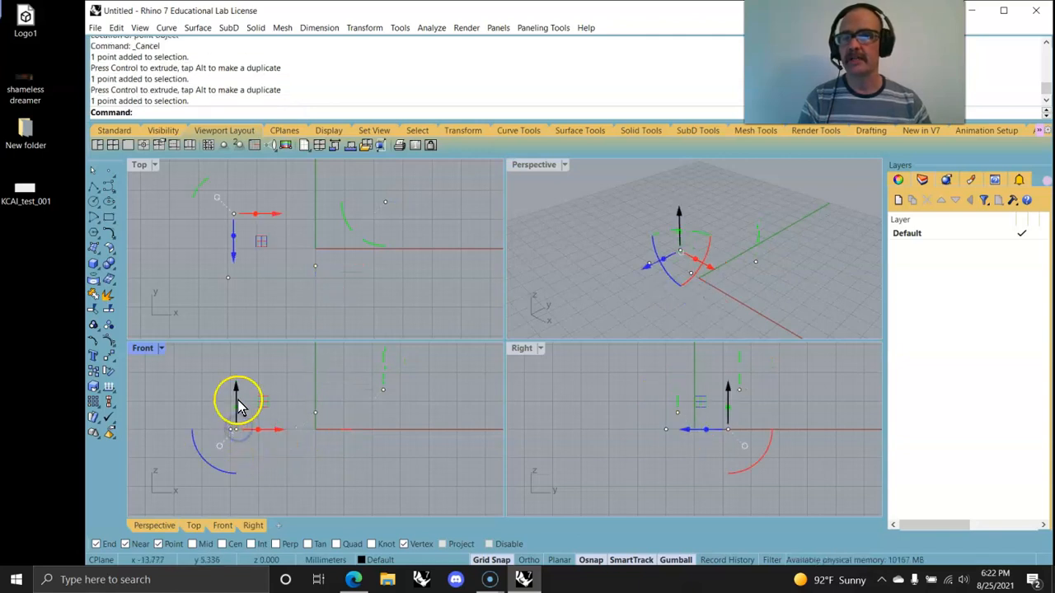
left_click_drag(235, 388, 236, 417)
left_click(617, 418)
right_click_drag(683, 313, 710, 279)
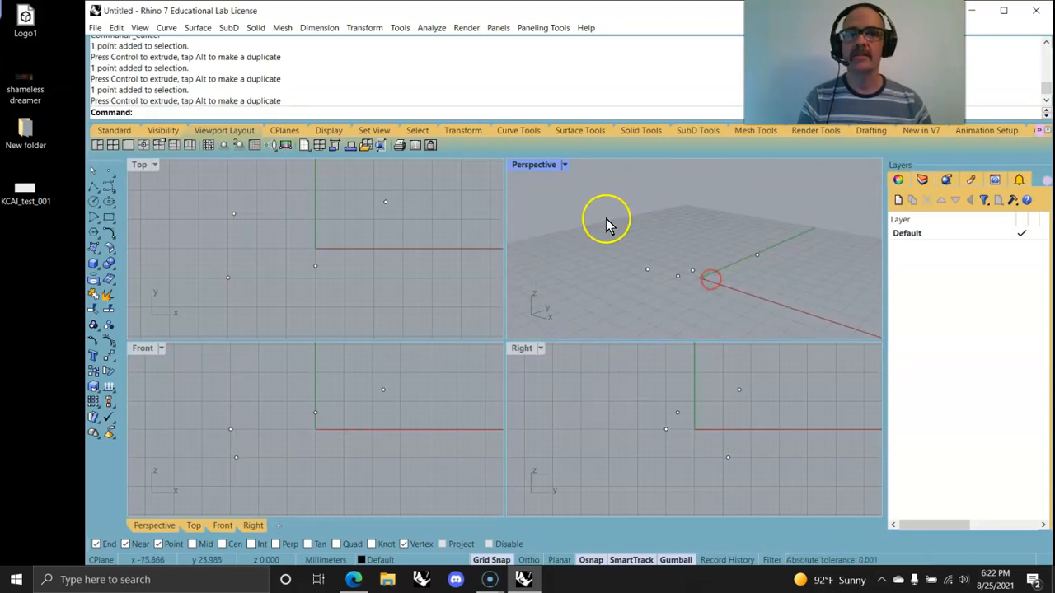
Practise window-selecting all four points and three of them in the Top viewport, clearing each selection, and widen the Rhino window again
left_click_drag(179, 182, 427, 313)
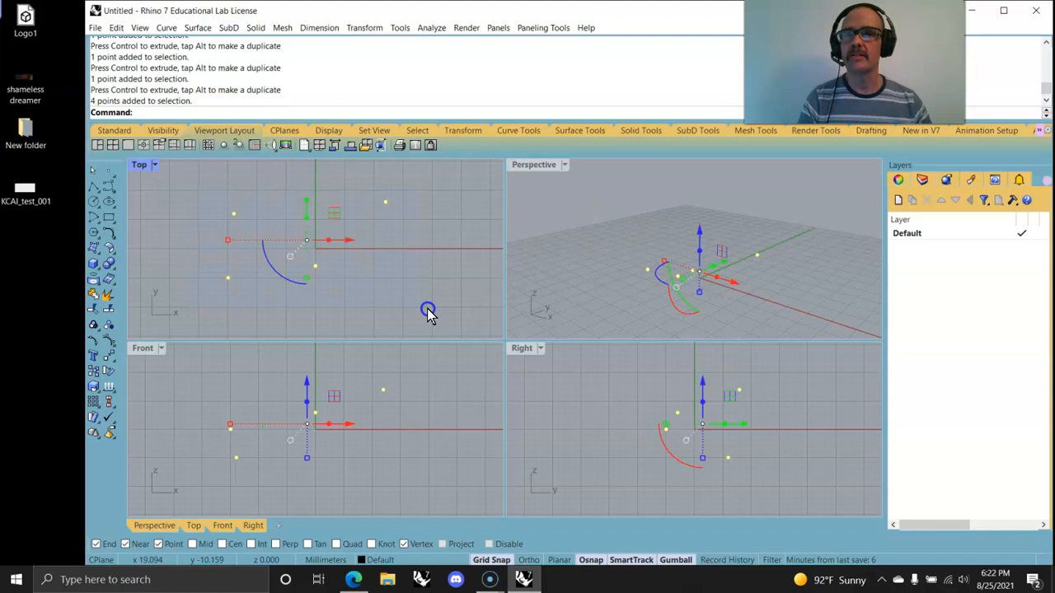
left_click(601, 305)
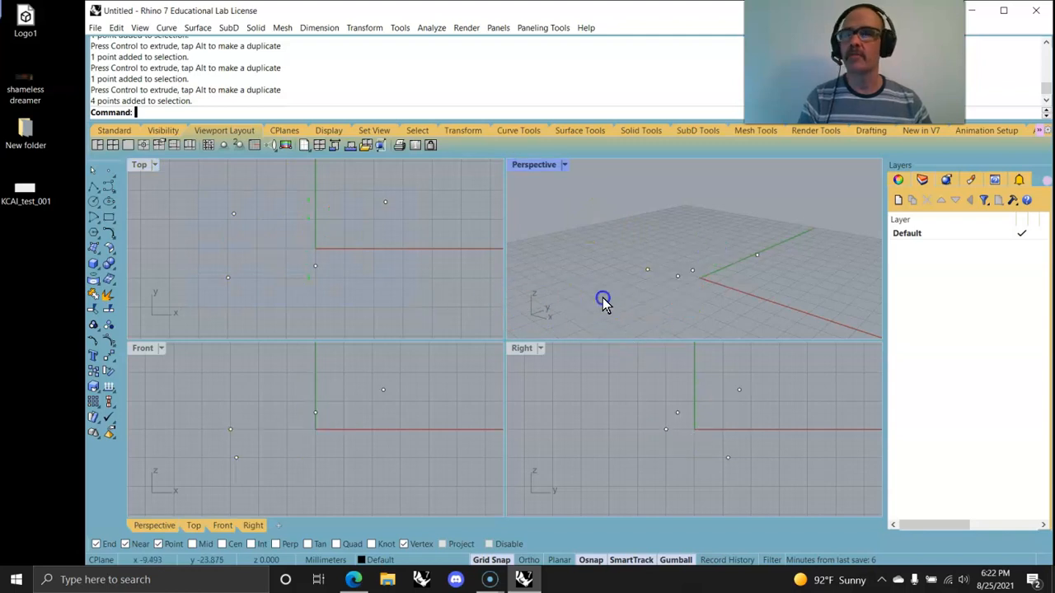
left_click(199, 199)
left_click_drag(200, 198, 338, 302)
left_click(370, 288)
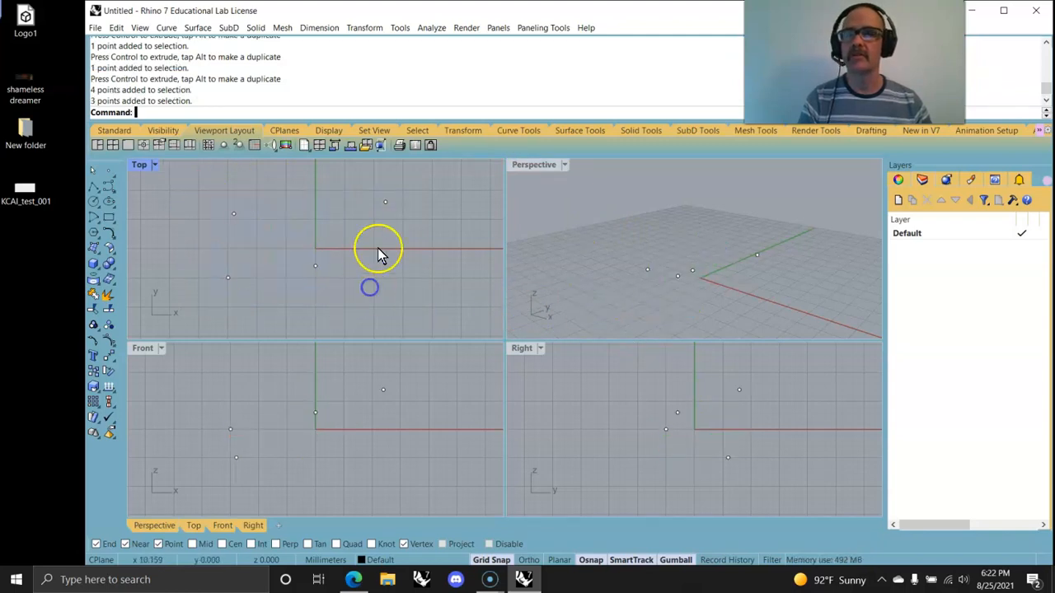
left_click_drag(84, 251, 1, 252)
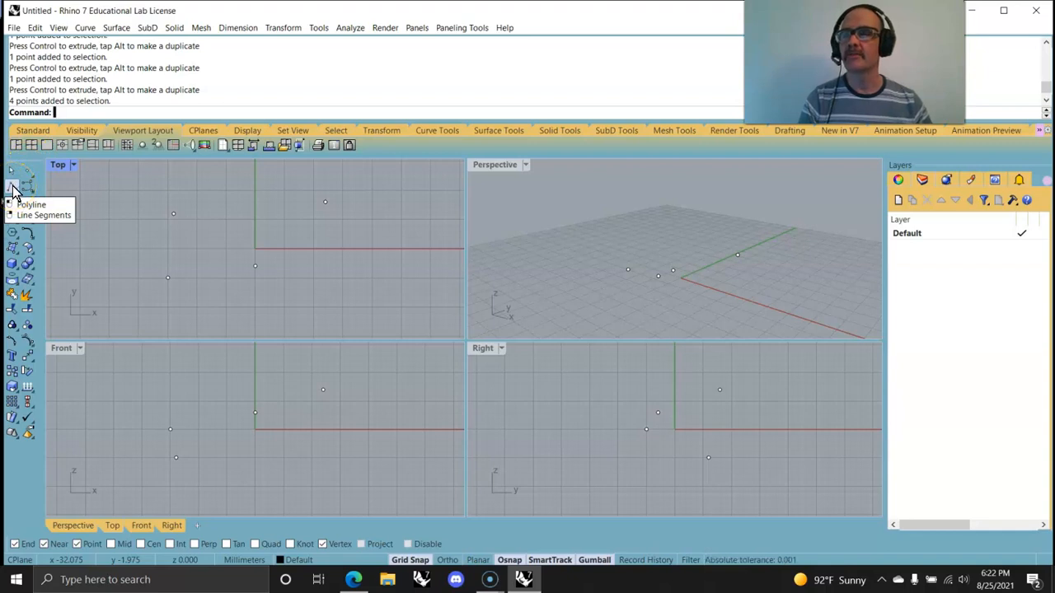
left_click(29, 188)
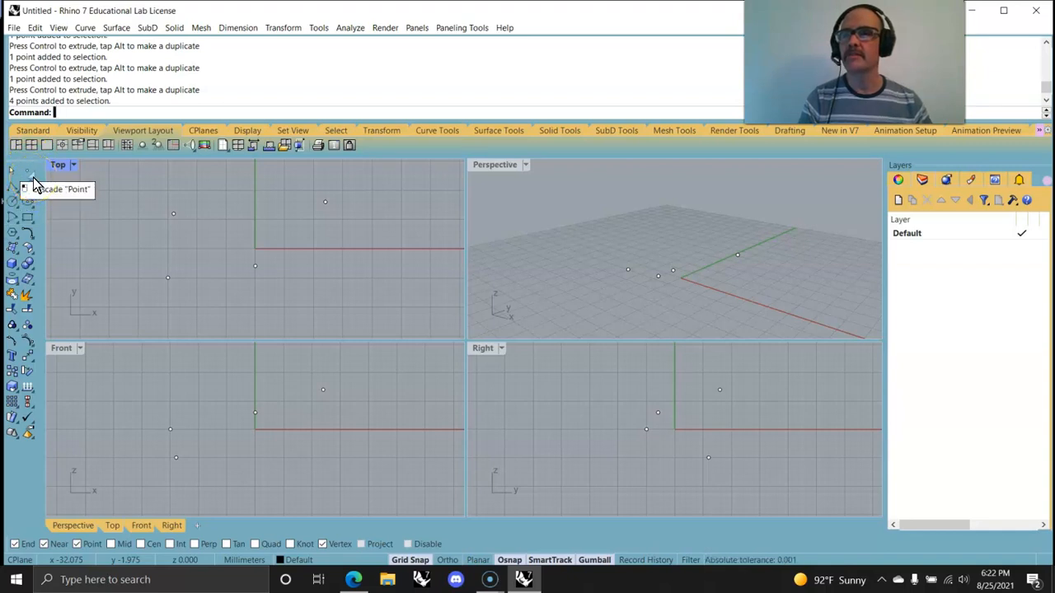
left_click(28, 175)
left_click(101, 196)
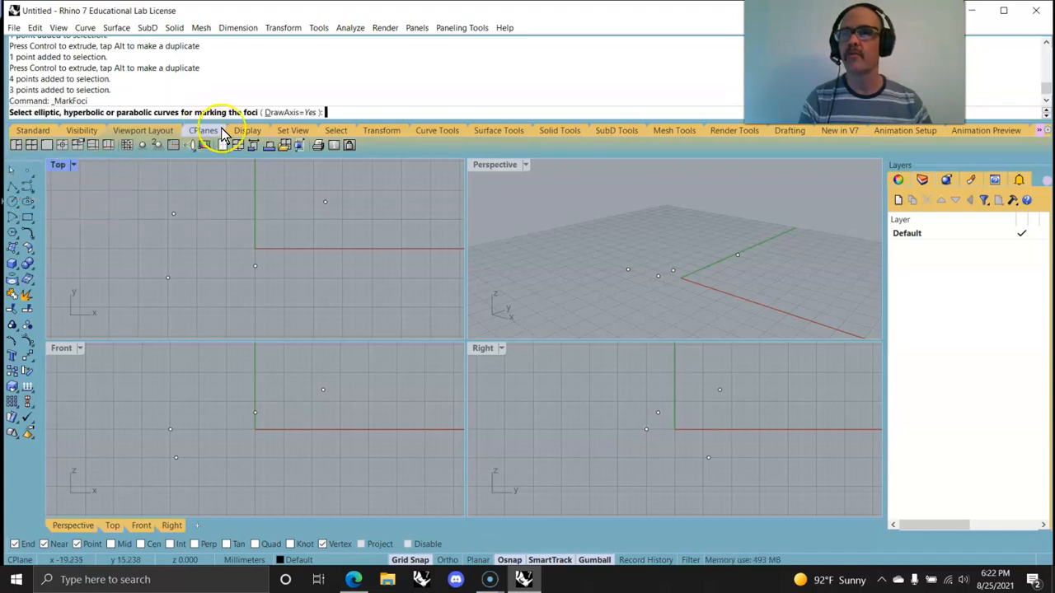
key("Escape")
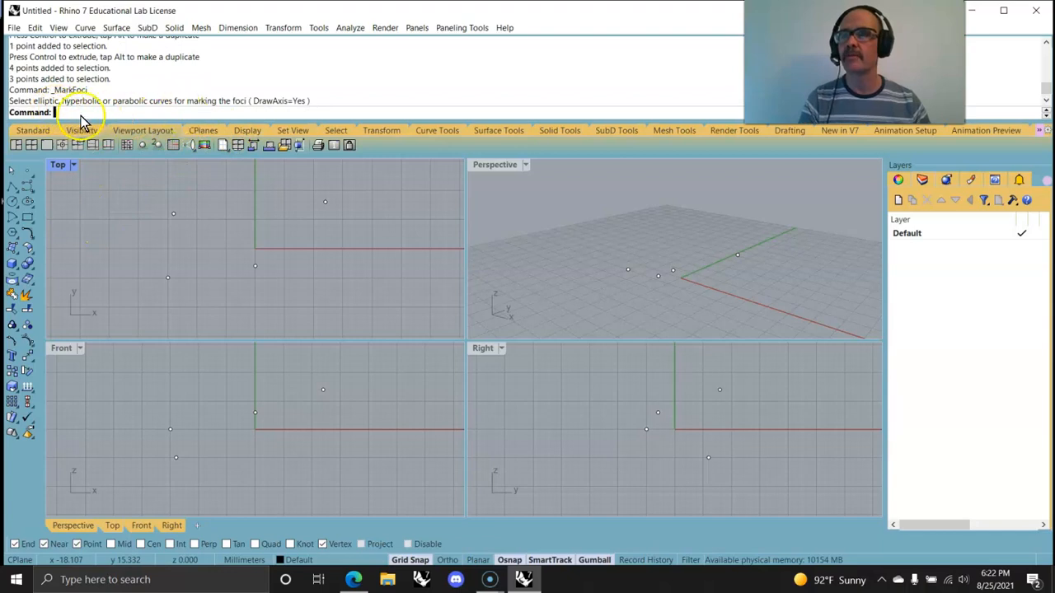
Tear off the Point toolbar as a floating palette over the Right viewport and close it again
left_click(28, 174)
left_click_drag(82, 170, 556, 356)
left_click(544, 402)
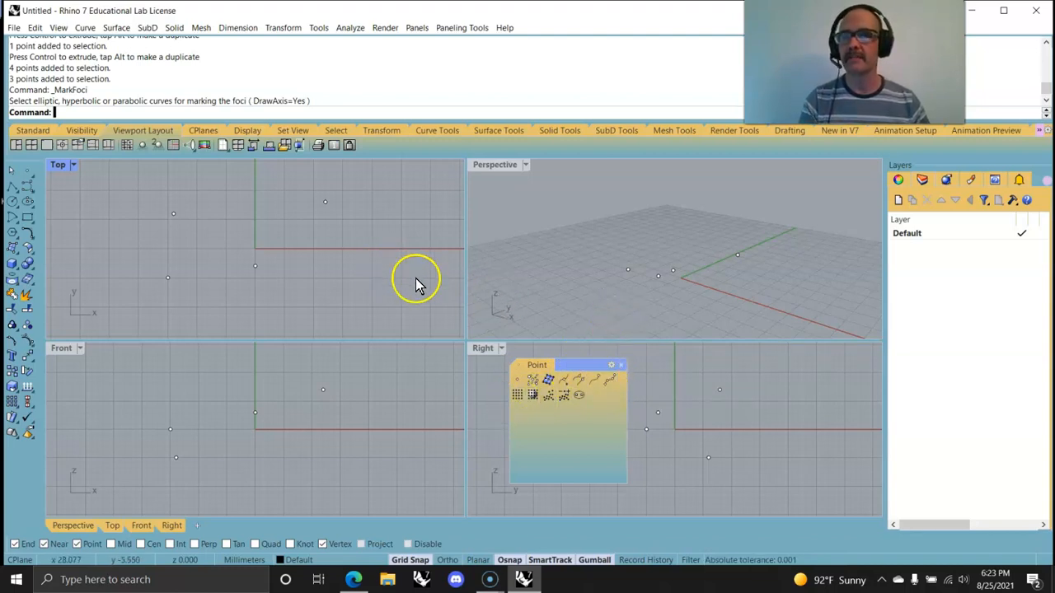
left_click(620, 365)
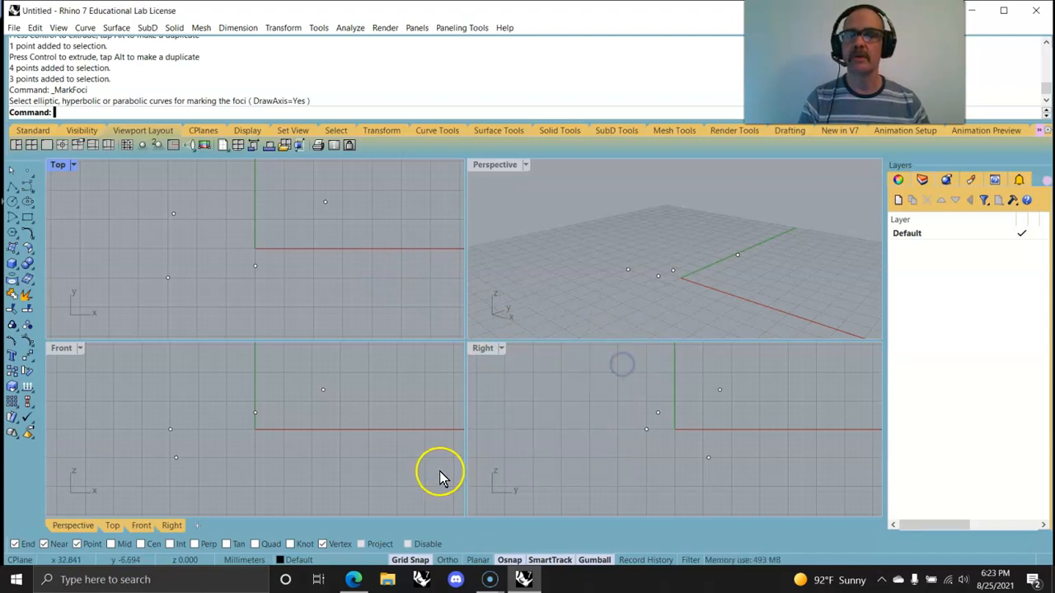
Dock the Point toolbar as a tab beside CPlanes, look through the neighbouring toolbars, and pull it back out and close it
left_click(34, 175)
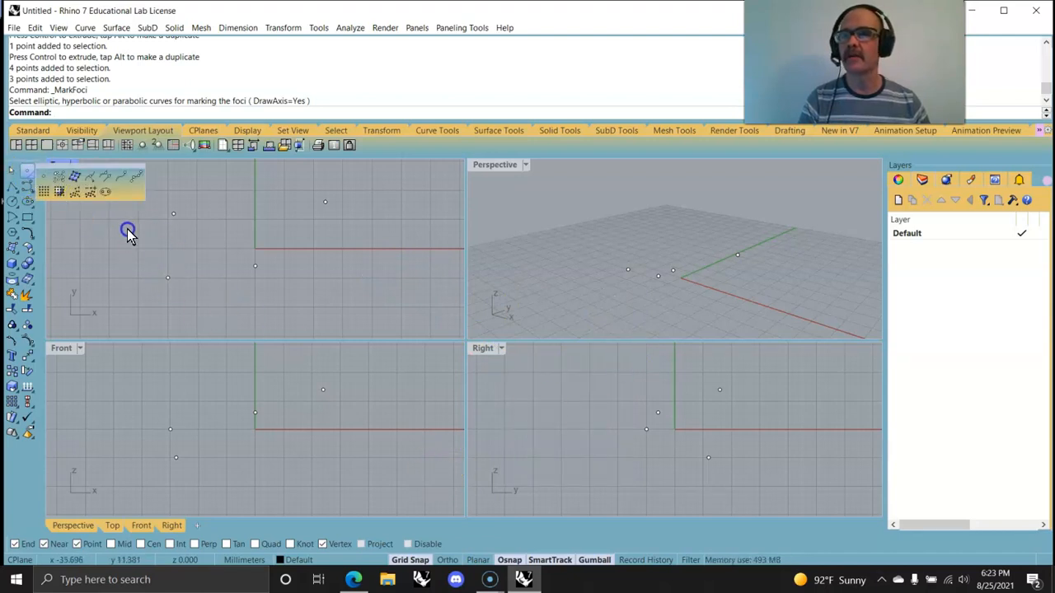
mouse_move(93, 167)
left_mouse_down()
mouse_move(178, 224)
mouse_move(572, 259)
mouse_move(897, 217)
mouse_move(935, 169)
mouse_move(909, 141)
mouse_move(220, 141)
mouse_move(261, 138)
left_mouse_up()
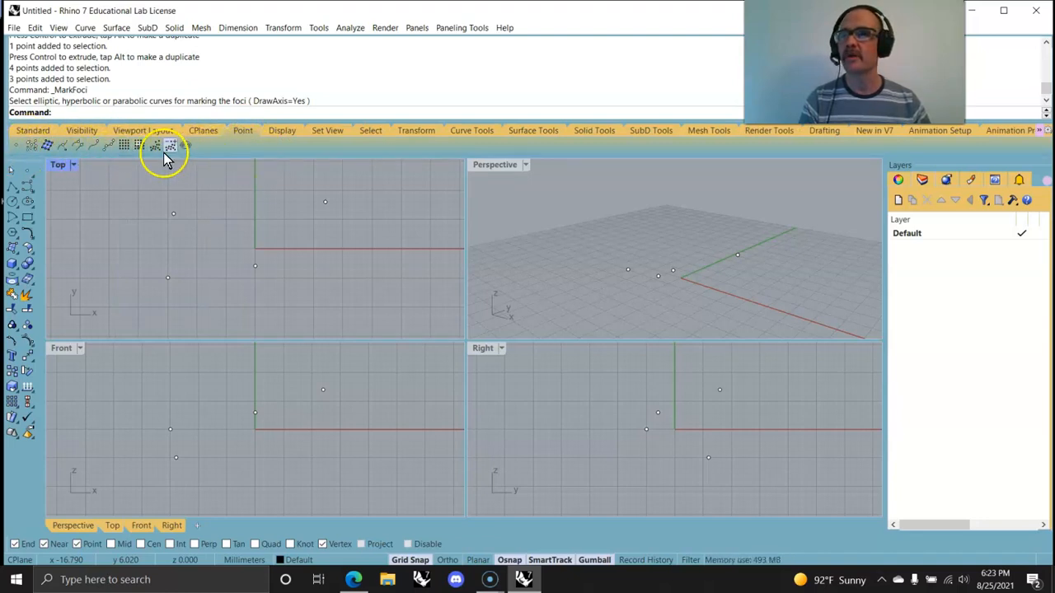
left_click(200, 130)
left_click(153, 132)
left_click(88, 132)
left_click_drag(242, 133, 245, 190)
left_click(323, 195)
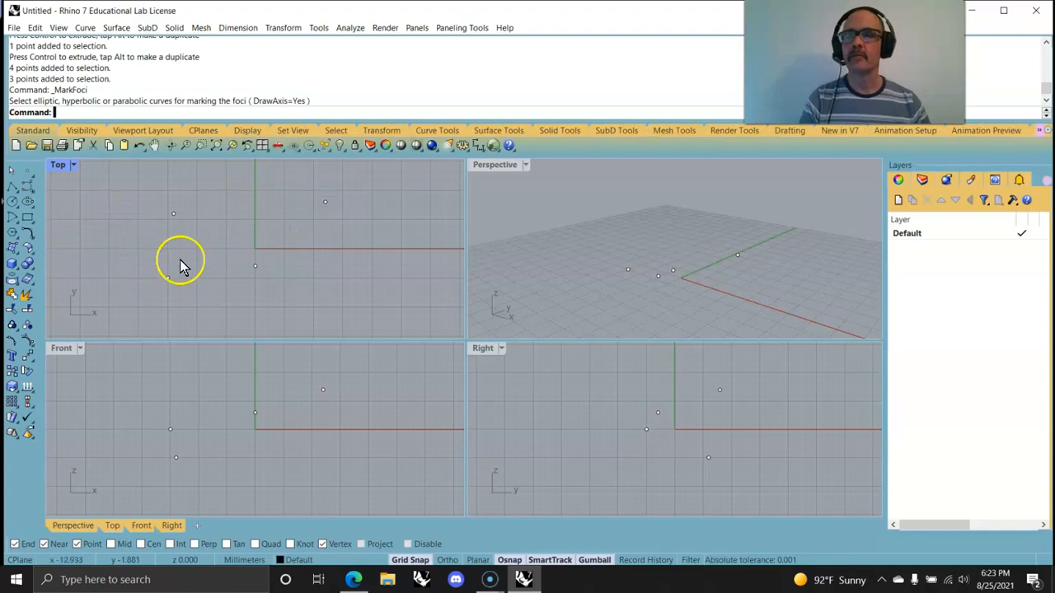
Select all four points in the Top viewport and view their object properties
right_click_drag(645, 314, 668, 310)
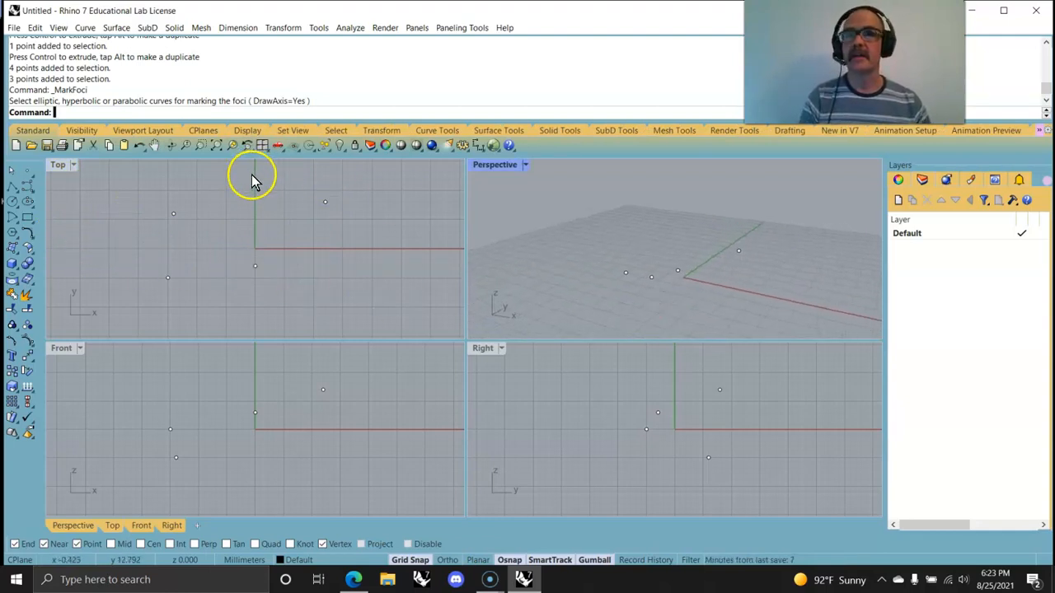
left_click_drag(406, 324, 119, 190)
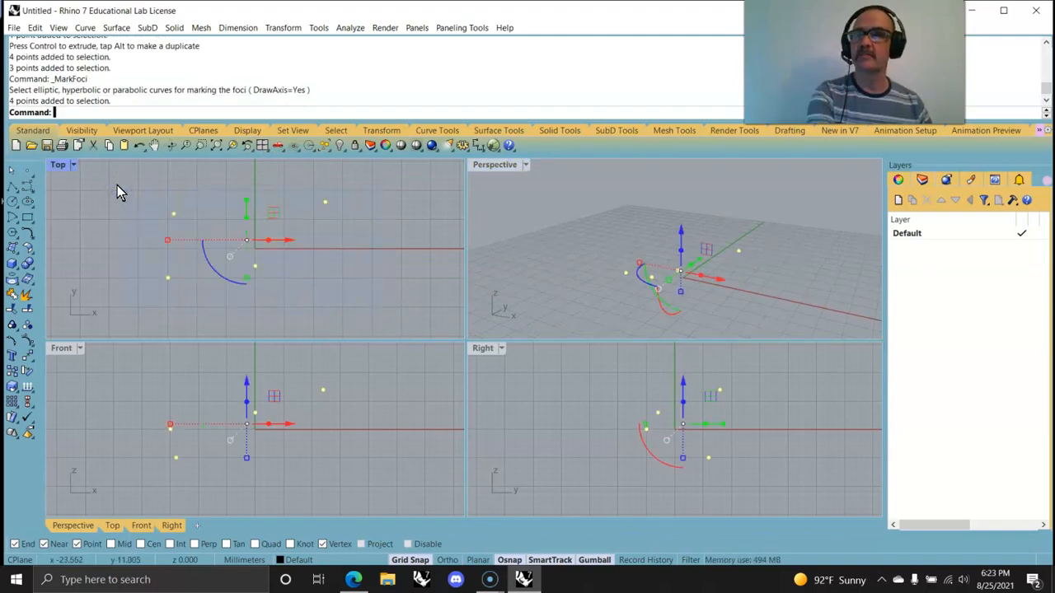
left_click(897, 181)
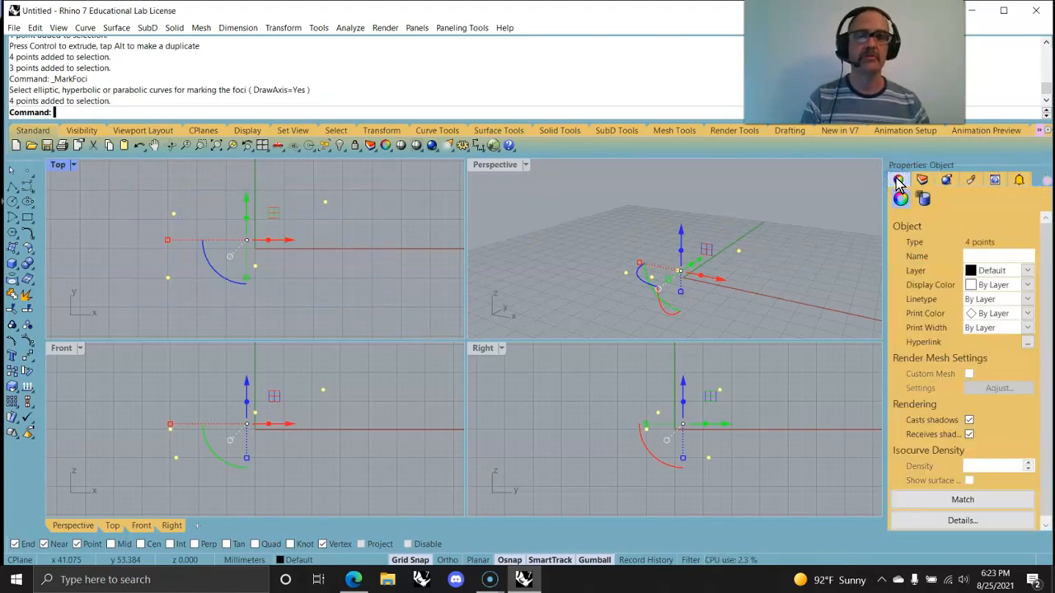
Create a new layer named "points"
left_click(922, 179)
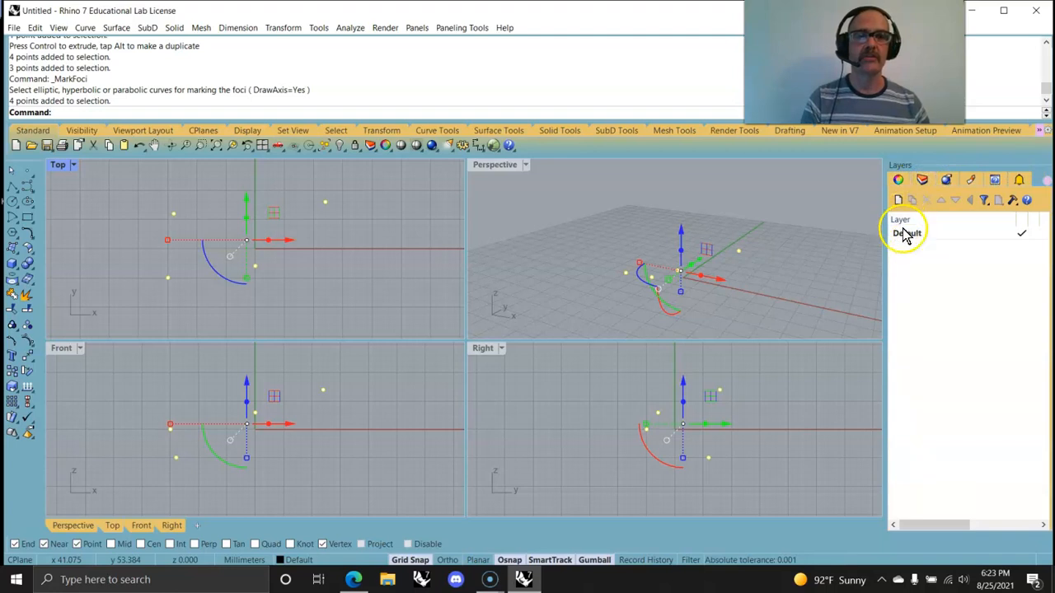
left_click(905, 235)
left_click(899, 199)
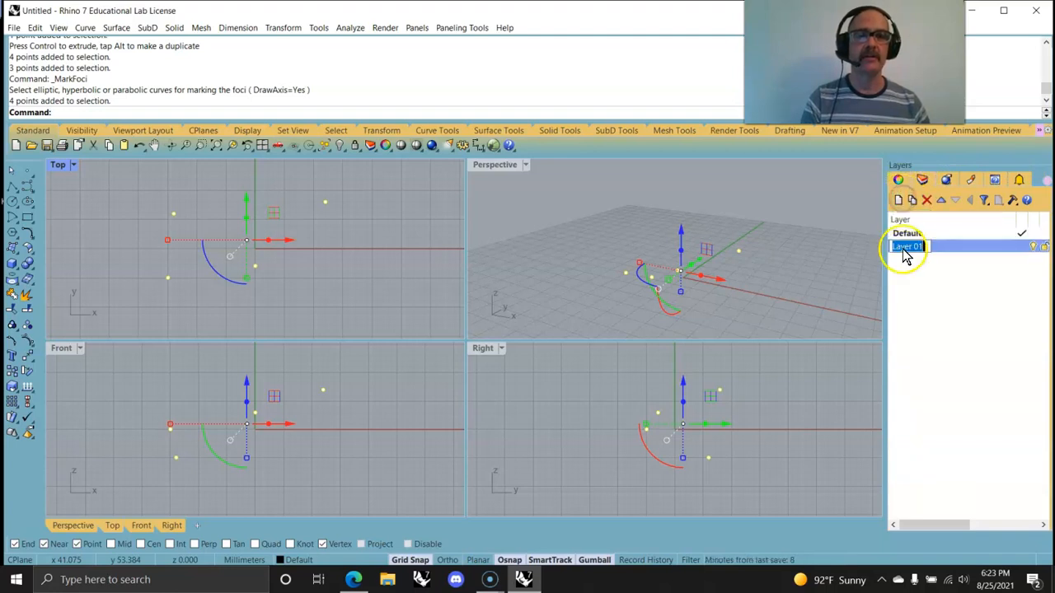
type("points")
left_click(910, 278)
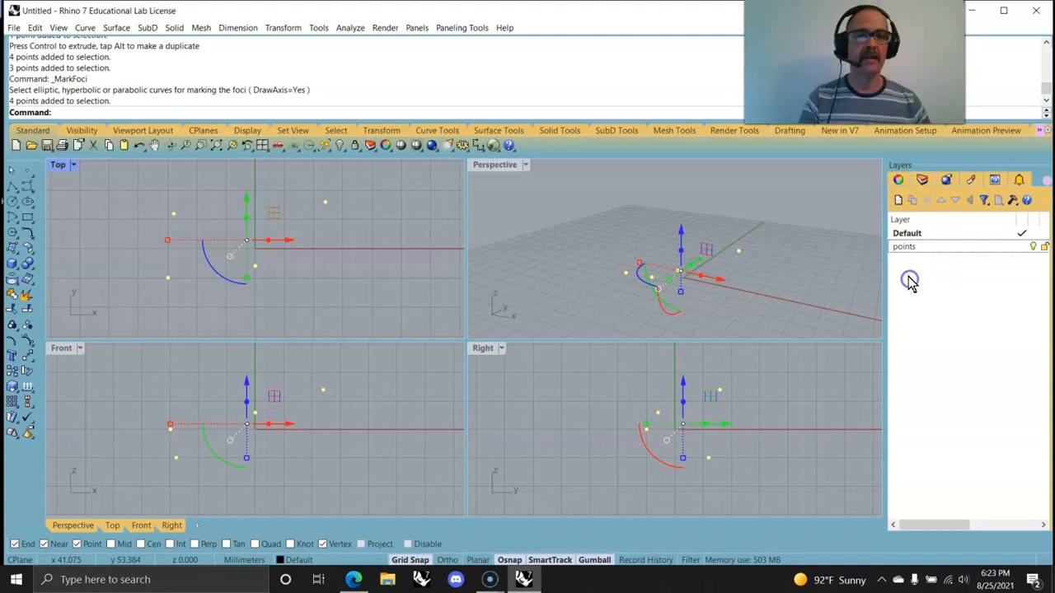
Select all four points in the Top viewport and change their object layer to "points"
left_click_drag(380, 304, 133, 173)
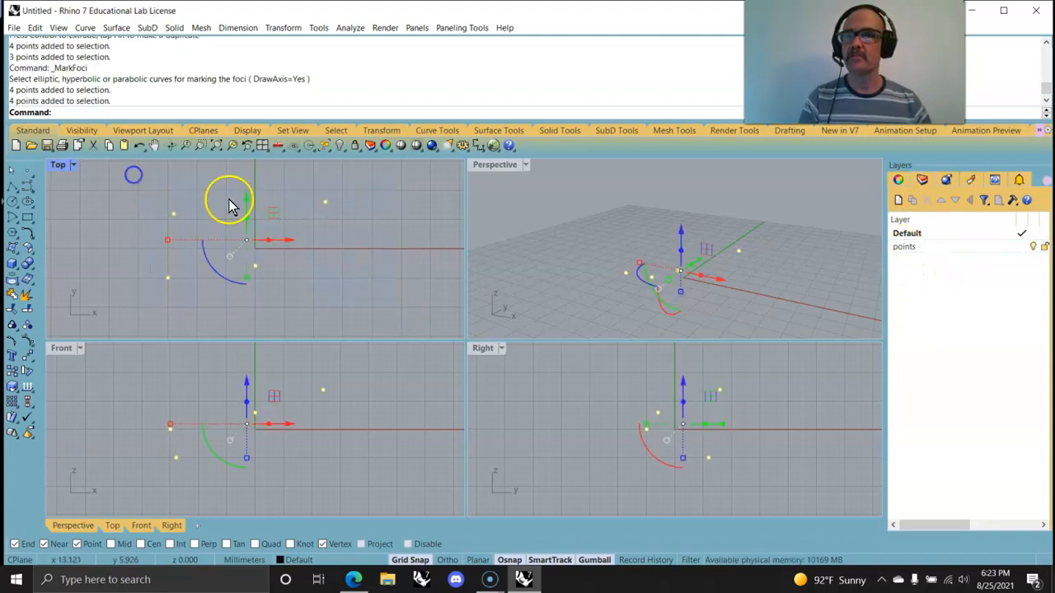
right_click(904, 248)
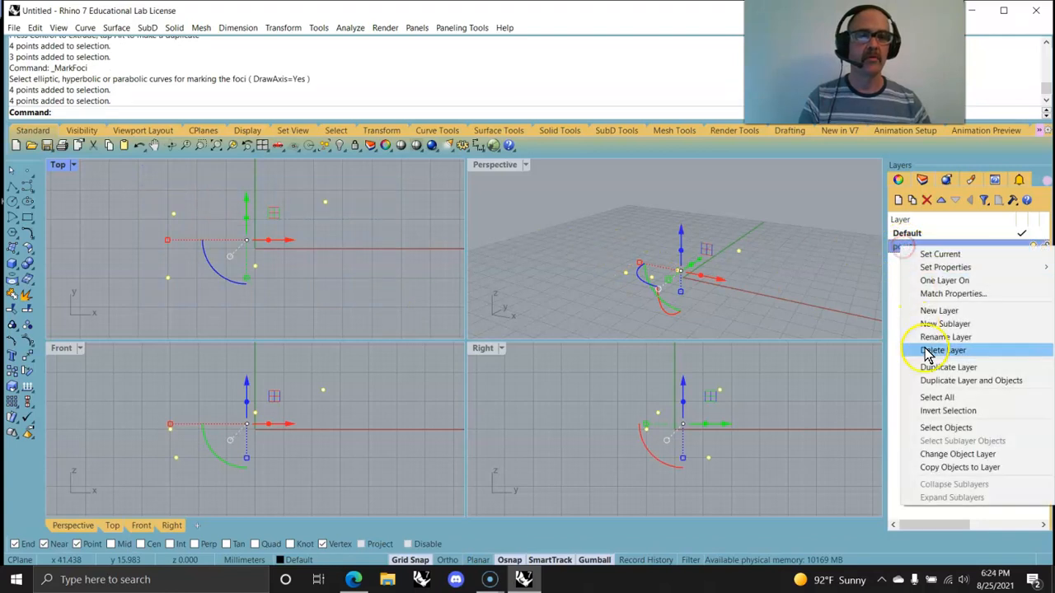
left_click(946, 462)
left_click(947, 334)
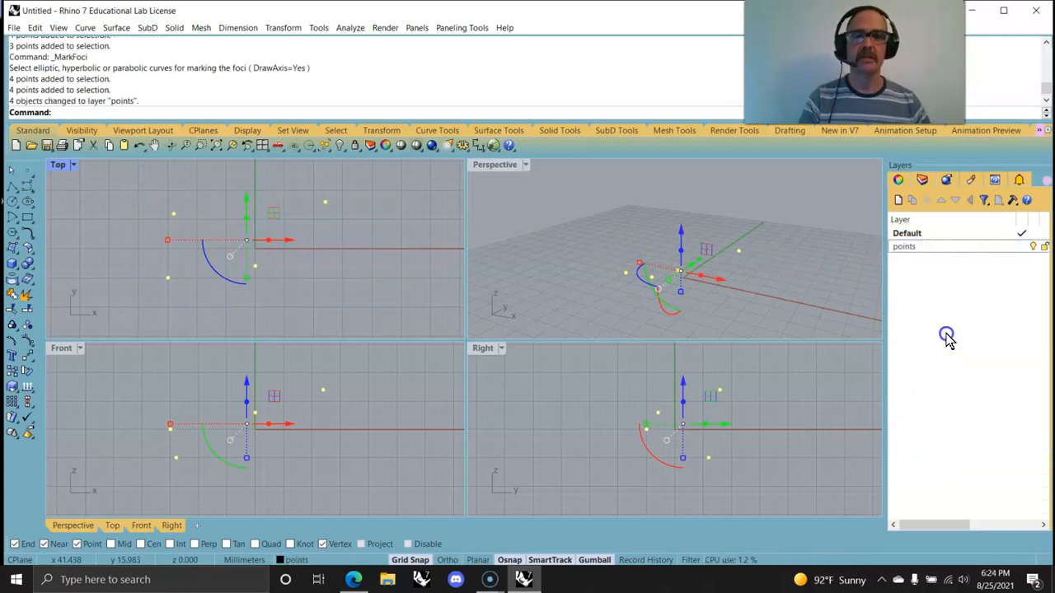
Try out the visibility and lock settings of the "points" layer, leaving it unlocked and hidden
left_click(1032, 246)
left_click(1034, 247)
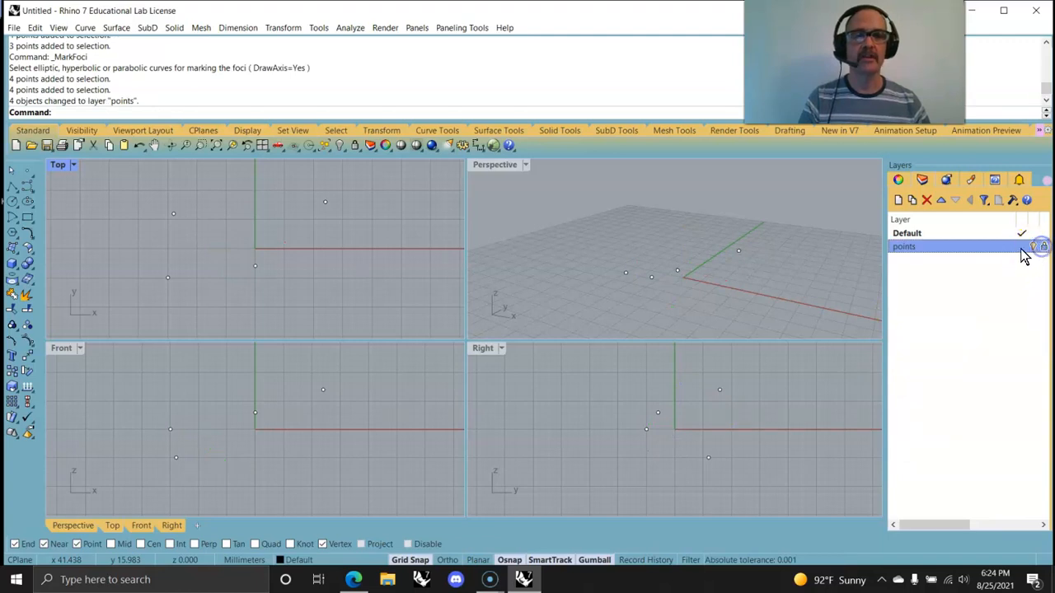
left_click(586, 228)
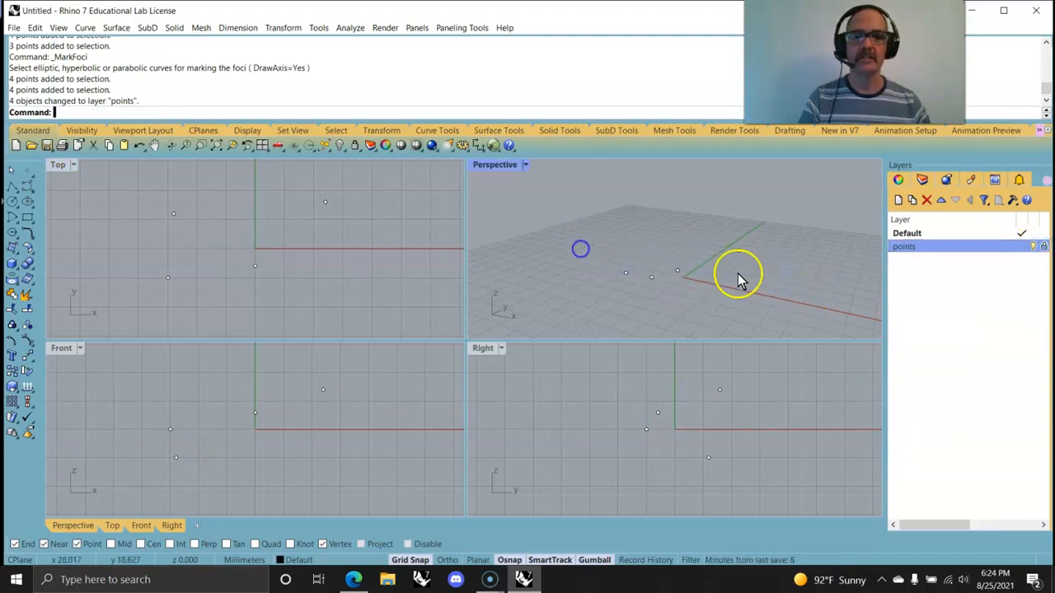
left_click(1014, 262)
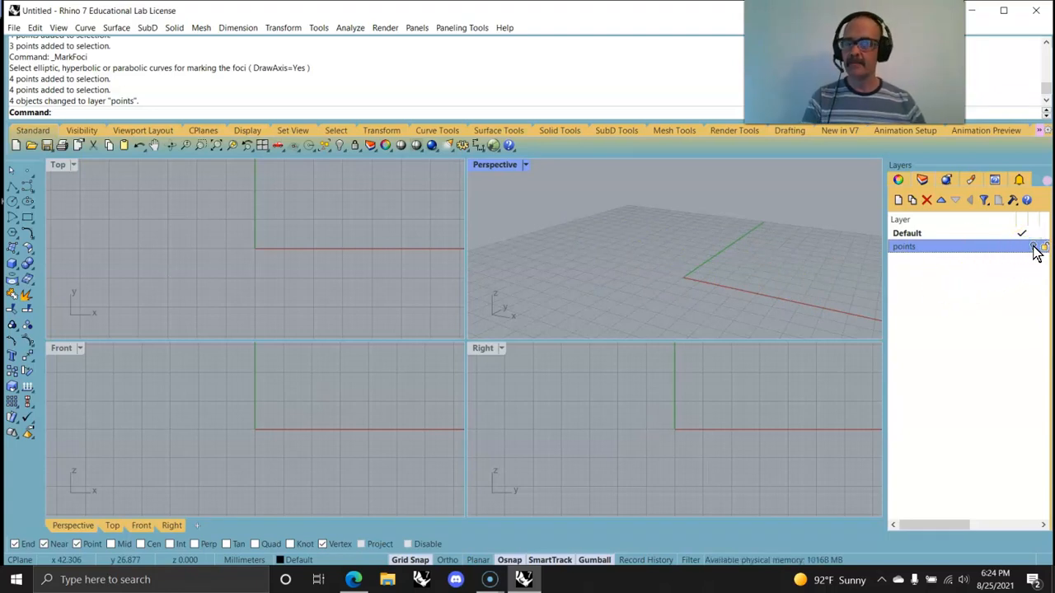
left_click(989, 289)
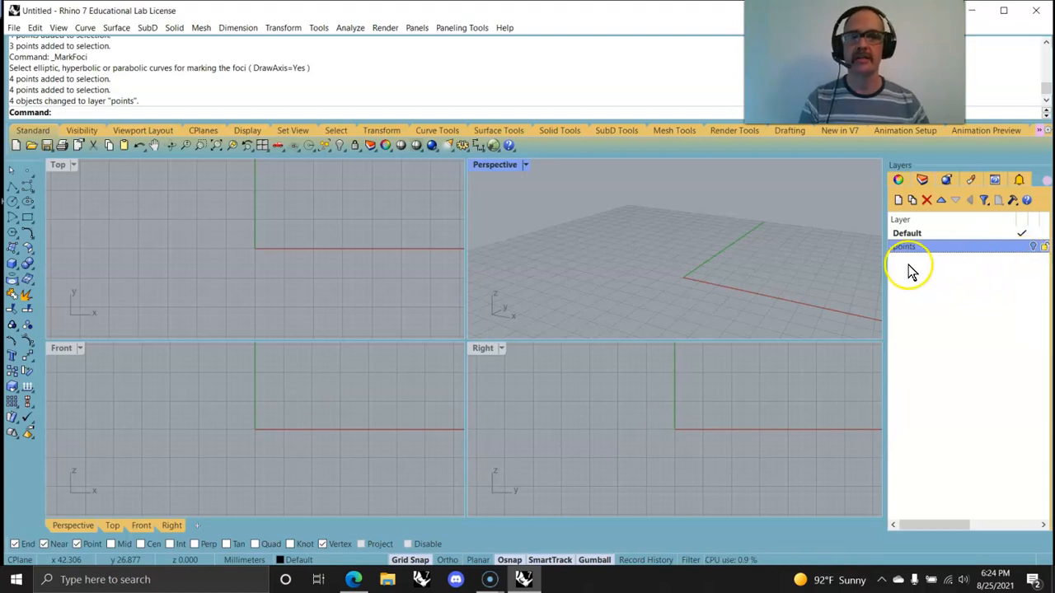
Create five more layers below Default with their default names and select the first of them
left_click(907, 235)
left_click(898, 199)
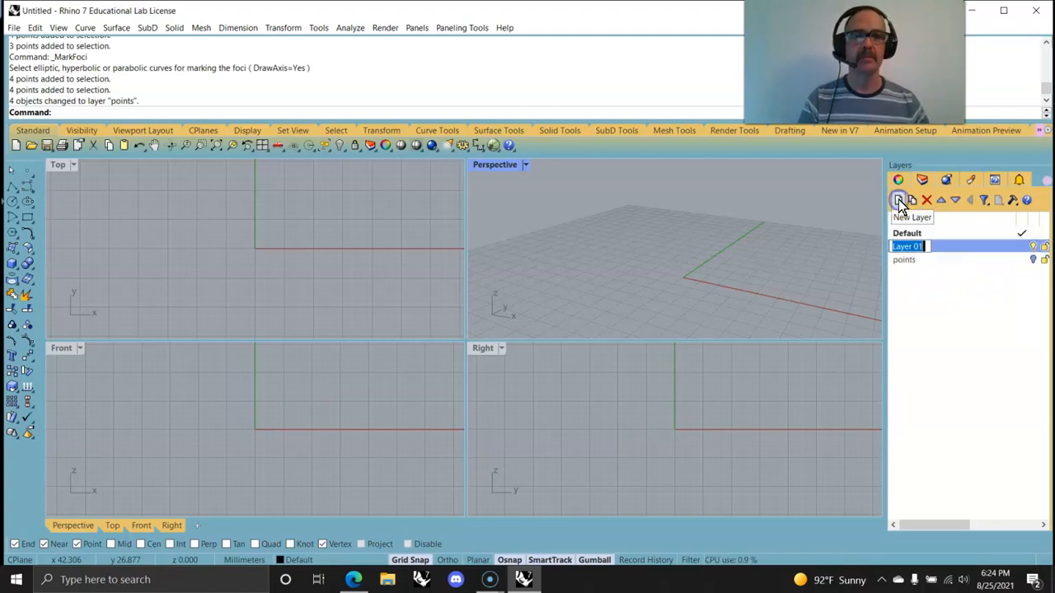
left_click(898, 200)
left_click(898, 199)
left_click(899, 200)
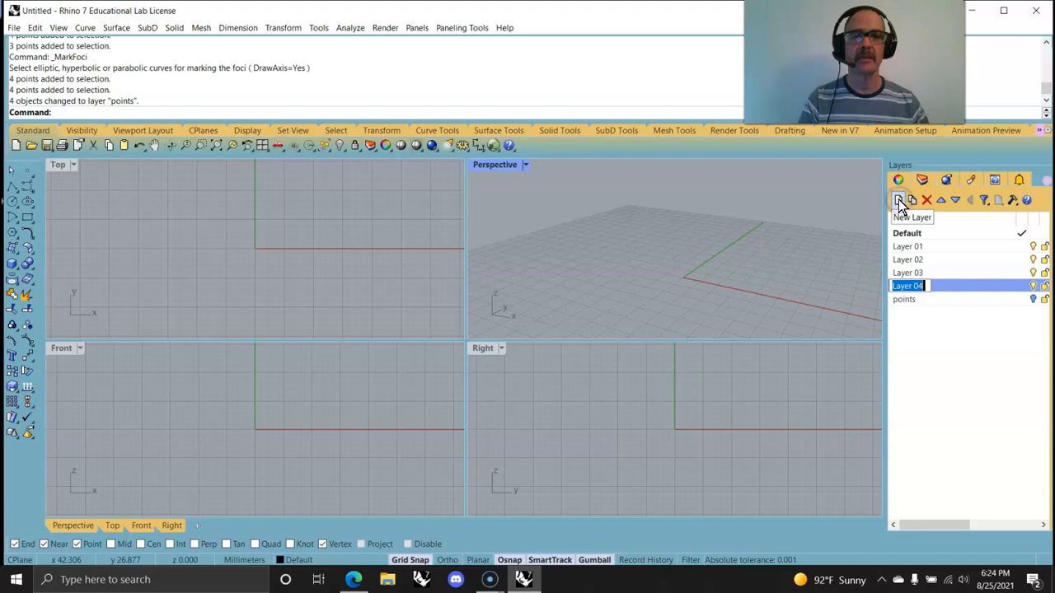
left_click(899, 200)
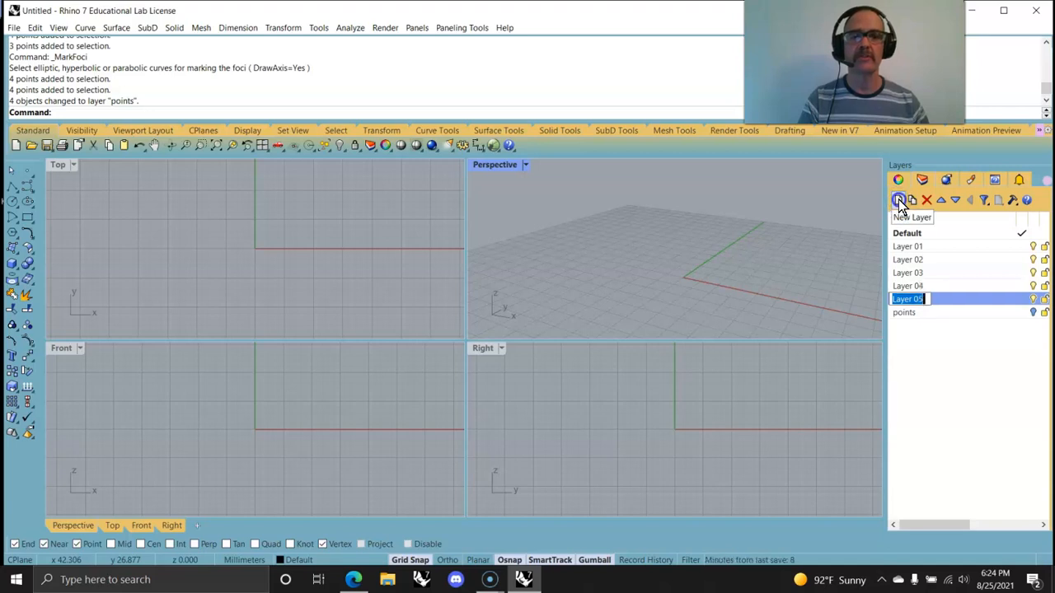
left_click(919, 365)
left_click(909, 248)
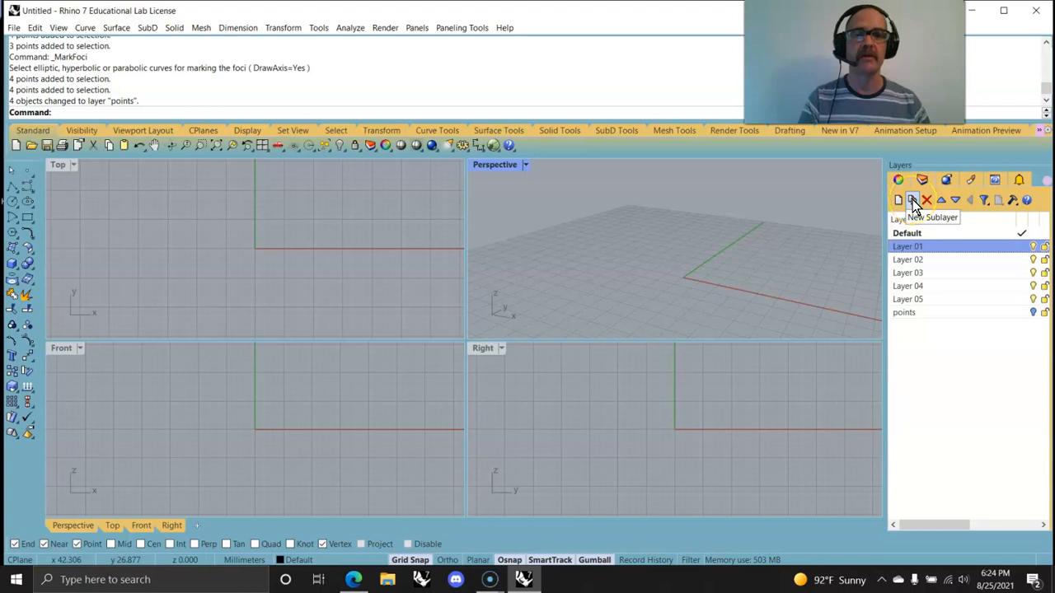
Delete the empty layer Layer 05
left_click(907, 300)
left_click(927, 201)
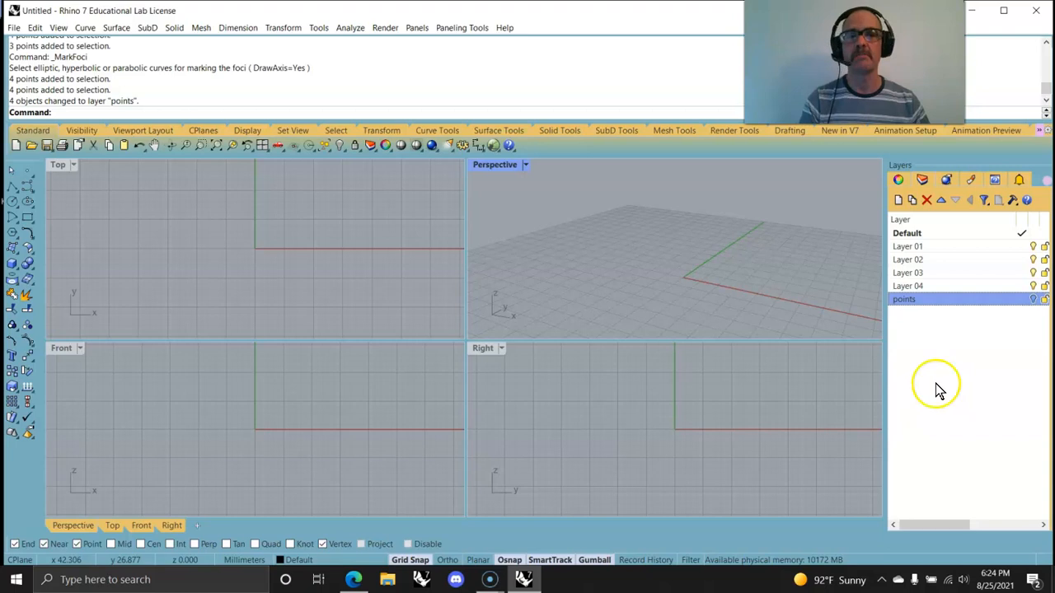
Draw a freehand zigzag polyline around the origin in the Top viewport and delete it
left_click(13, 190)
left_click(192, 300)
left_click(214, 244)
left_click(302, 320)
left_click(331, 318)
left_click(319, 260)
left_click(255, 243)
left_click(300, 216)
left_click(341, 214)
left_click(359, 261)
left_click(365, 293)
left_click(394, 281)
key("Return")
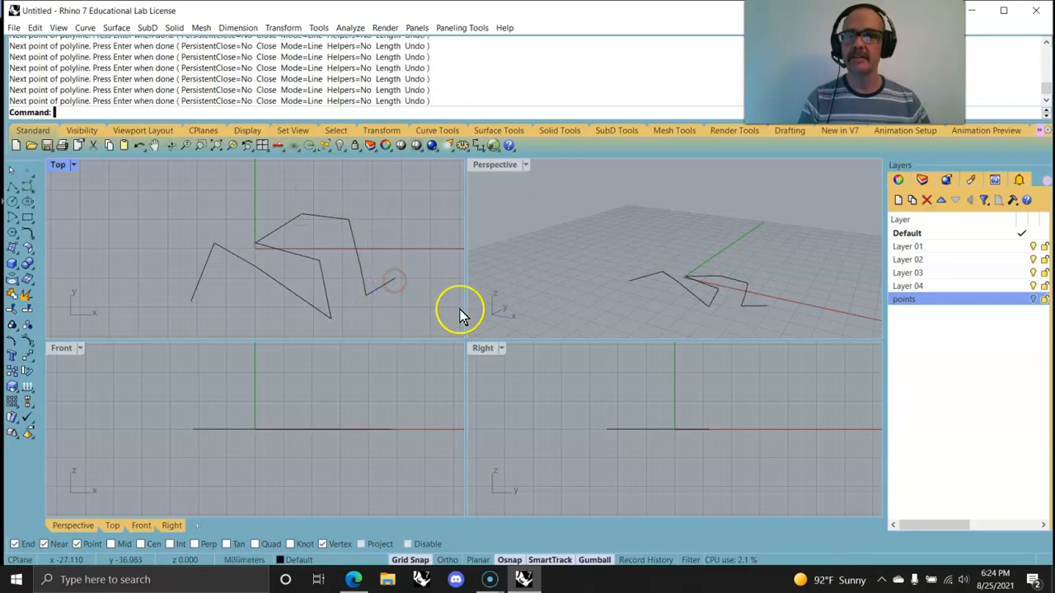
left_click(658, 277)
key("Delete")
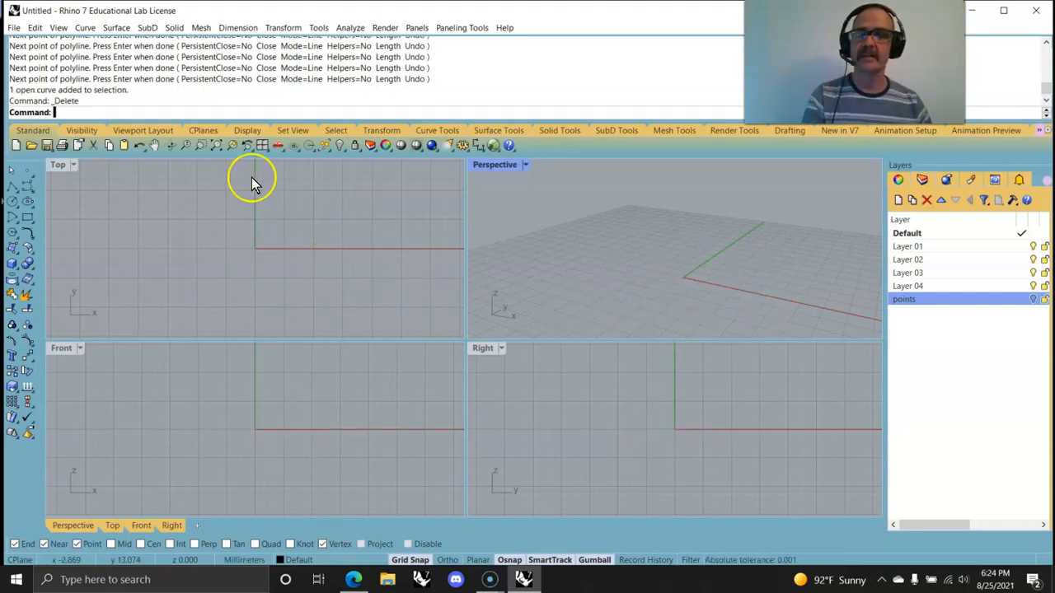
Draw an open zigzag polyline on the ground plane across the Perspective viewport, passing close to the origin
left_click(12, 186)
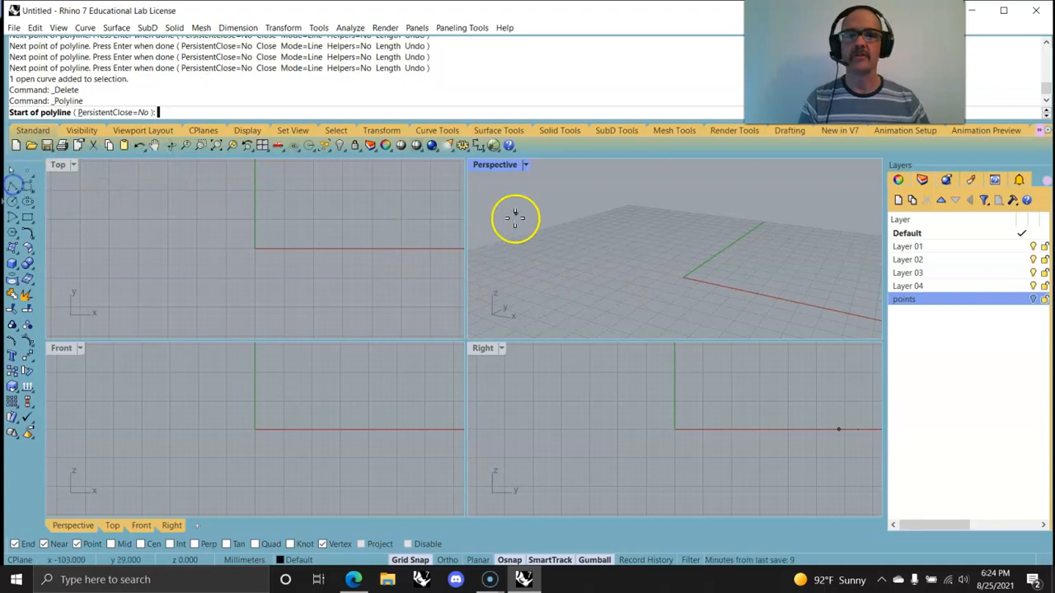
left_click(572, 277)
left_click(638, 239)
left_click(629, 281)
left_click(666, 301)
left_click(688, 261)
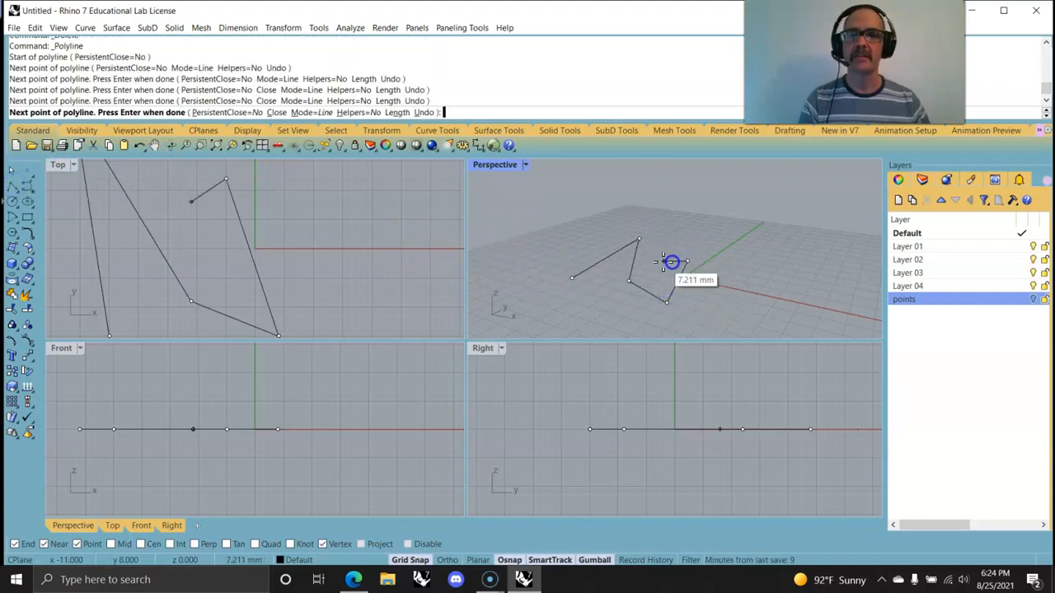
left_click(733, 248)
left_click(750, 279)
left_click(782, 268)
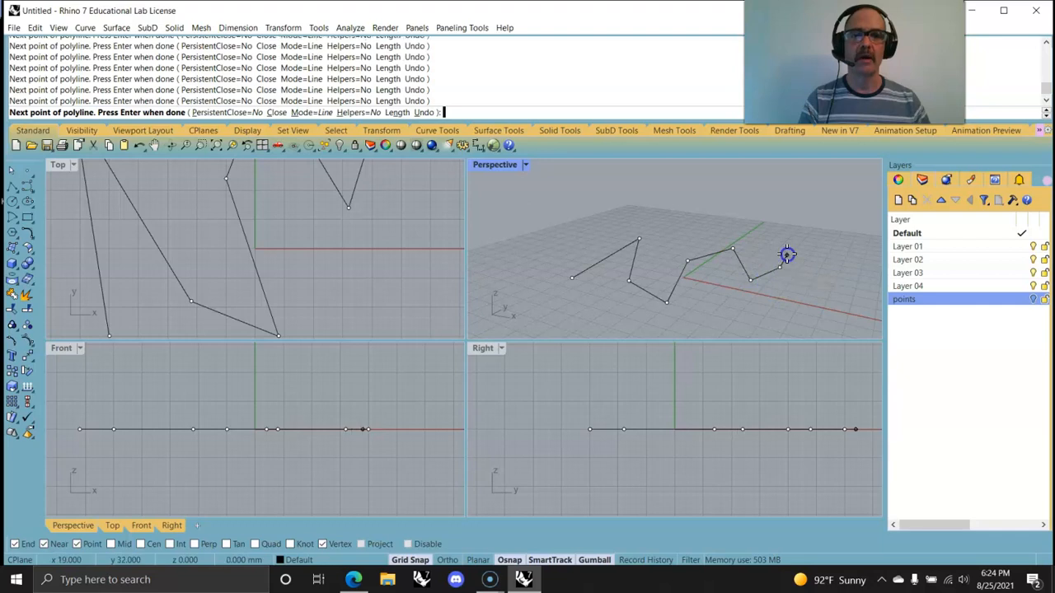
right_click(787, 257)
Show the polyline's control points and raise its middle vertex and one vertex near its far end vertically
mouse_move(752, 303)
right_mouse_down()
mouse_move(732, 273)
mouse_move(736, 298)
right_mouse_up()
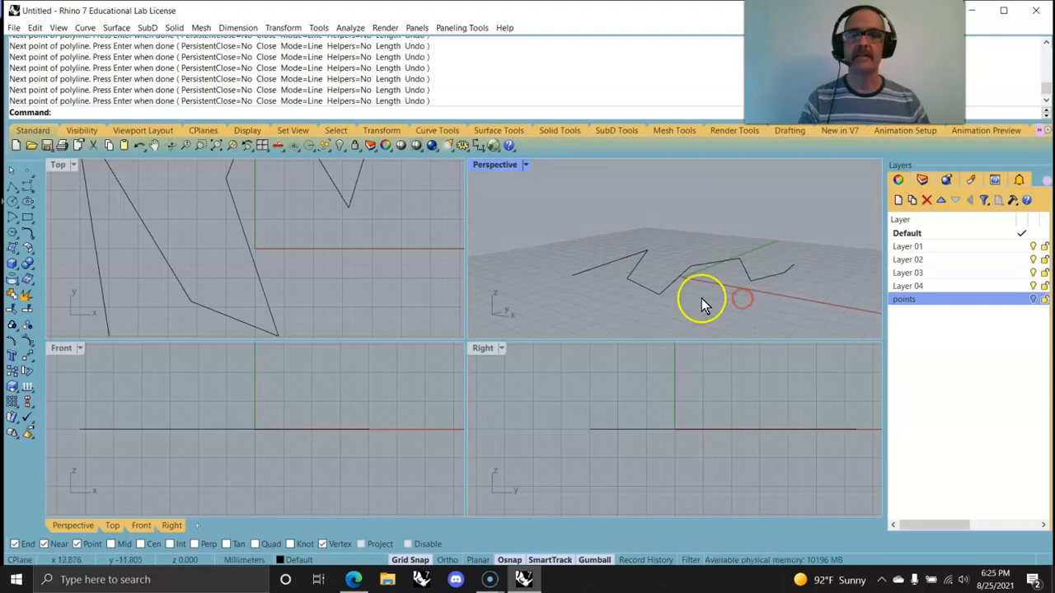
left_click(676, 281)
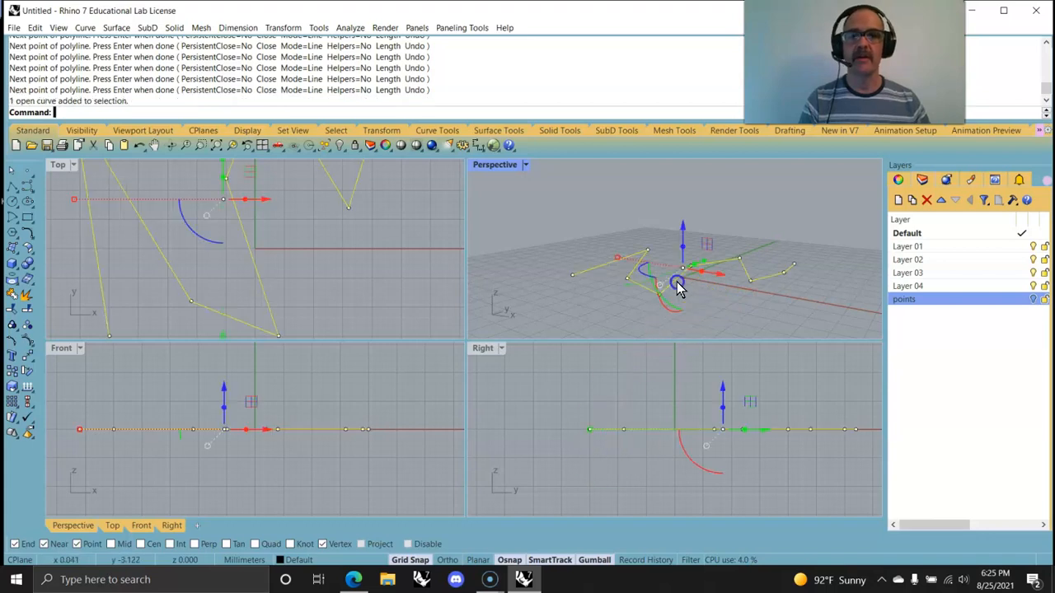
key("F10")
left_click_drag(705, 294, 686, 194)
left_click(784, 294)
left_click(783, 270)
left_click_drag(787, 231, 785, 217)
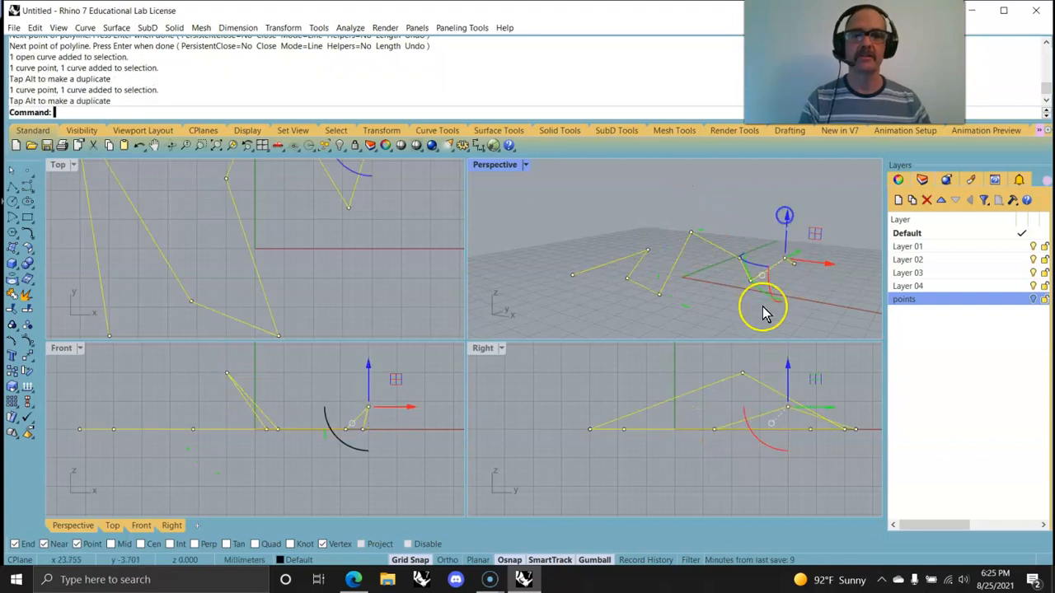
left_click(759, 309)
right_click_drag(713, 313, 693, 299)
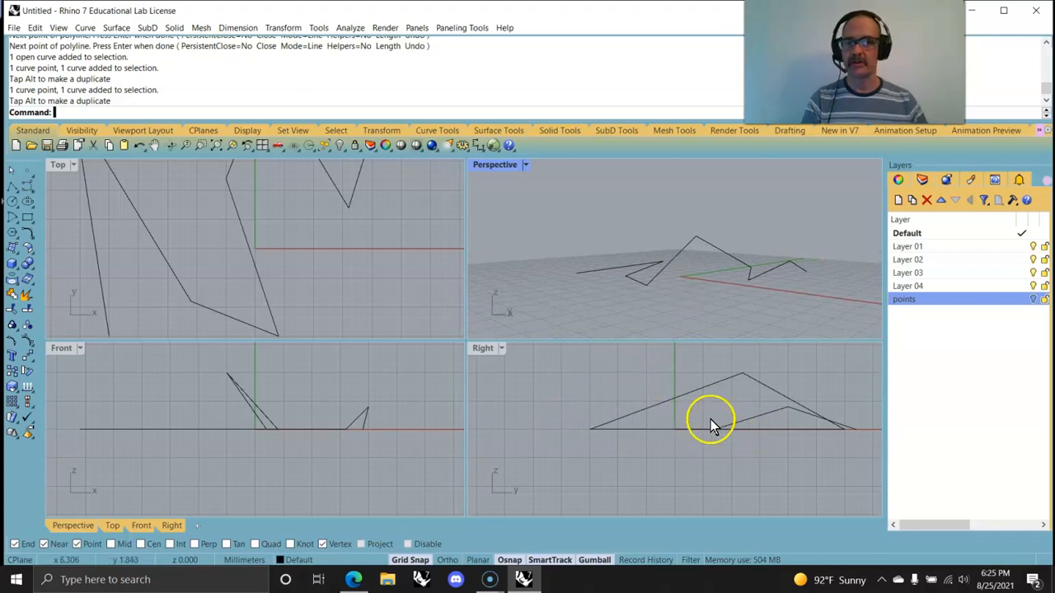
Select and deselect the polyline in the Right viewport to see it highlighted in all four views
right_click_drag(764, 450, 705, 474)
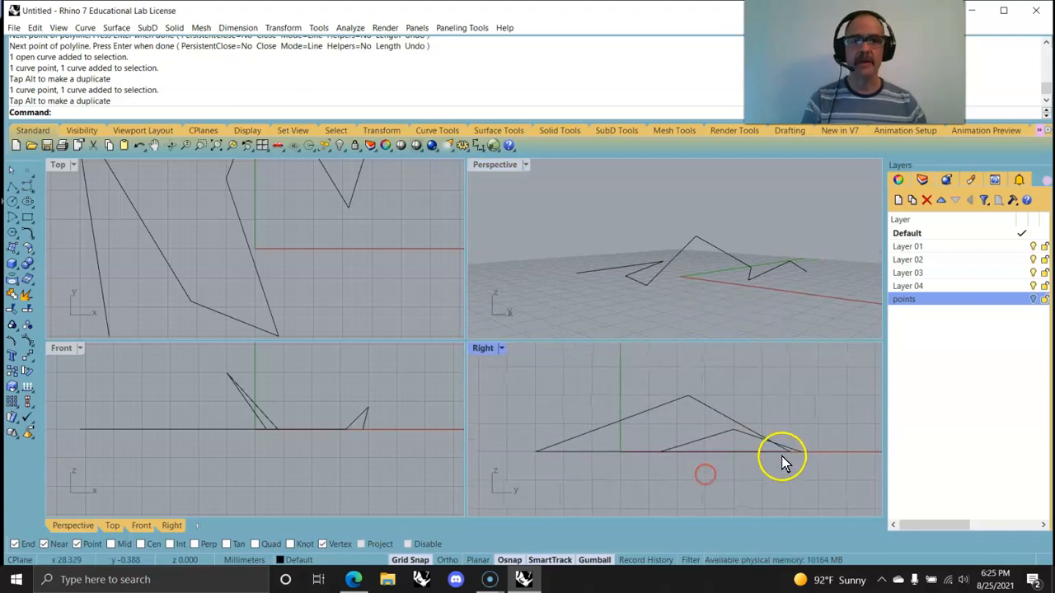
left_click(773, 447)
left_click(678, 489)
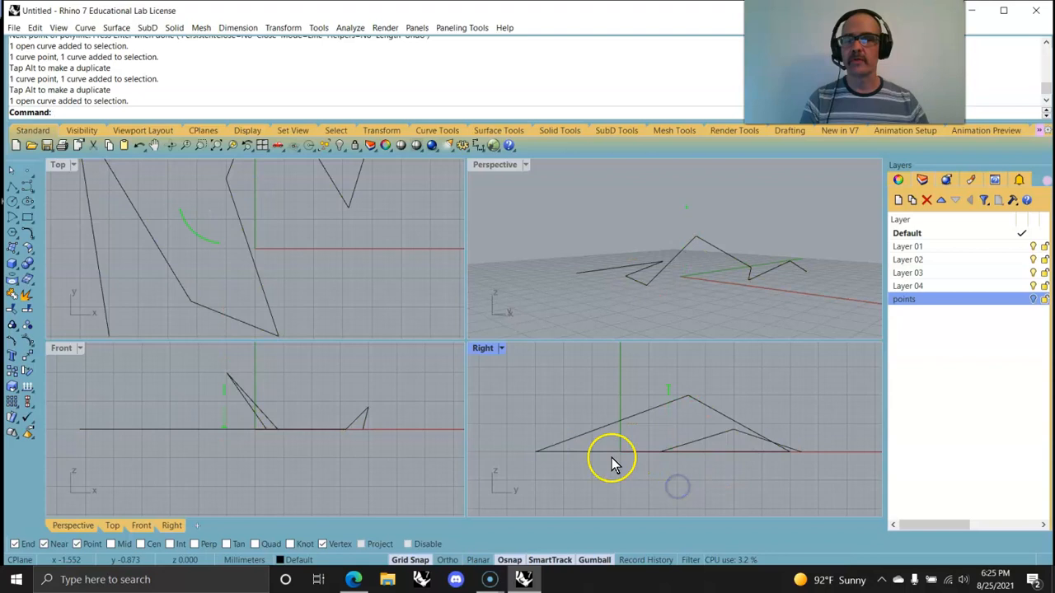
left_click(588, 434)
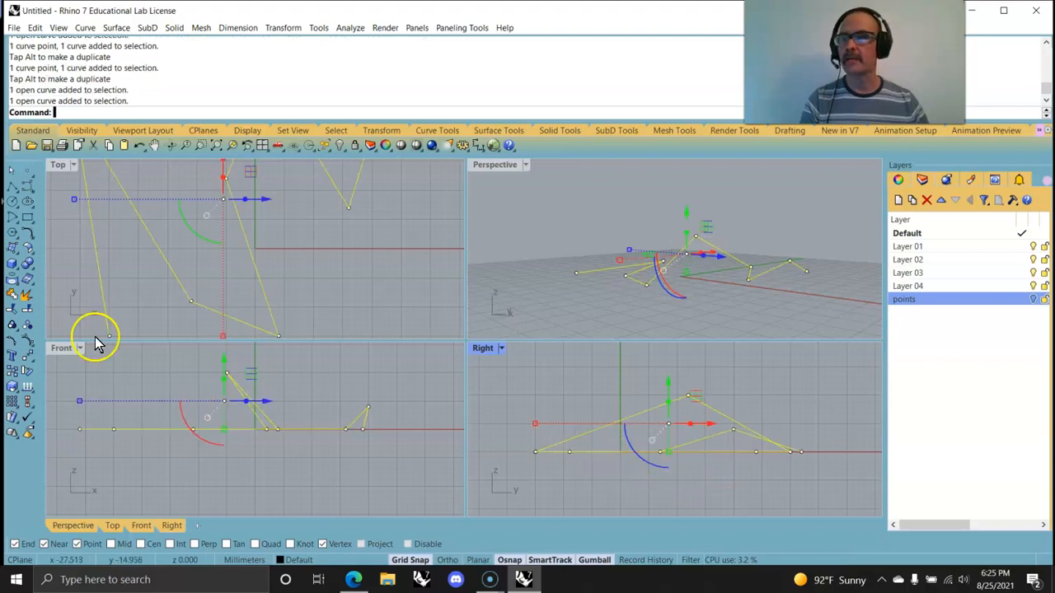
left_click(646, 493)
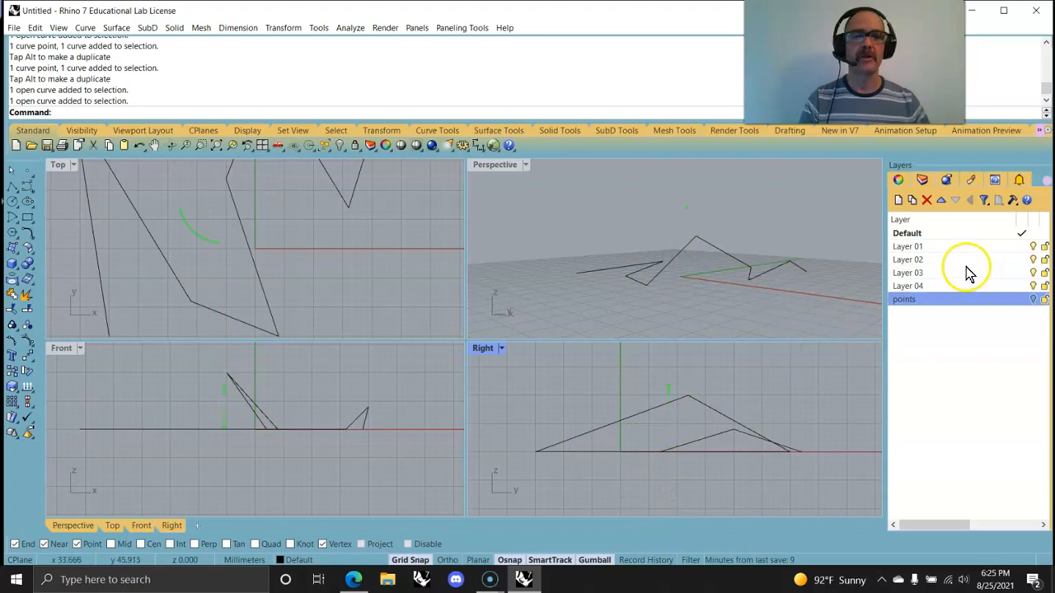
Rename Layer 01 as "polyline"
left_click(909, 247)
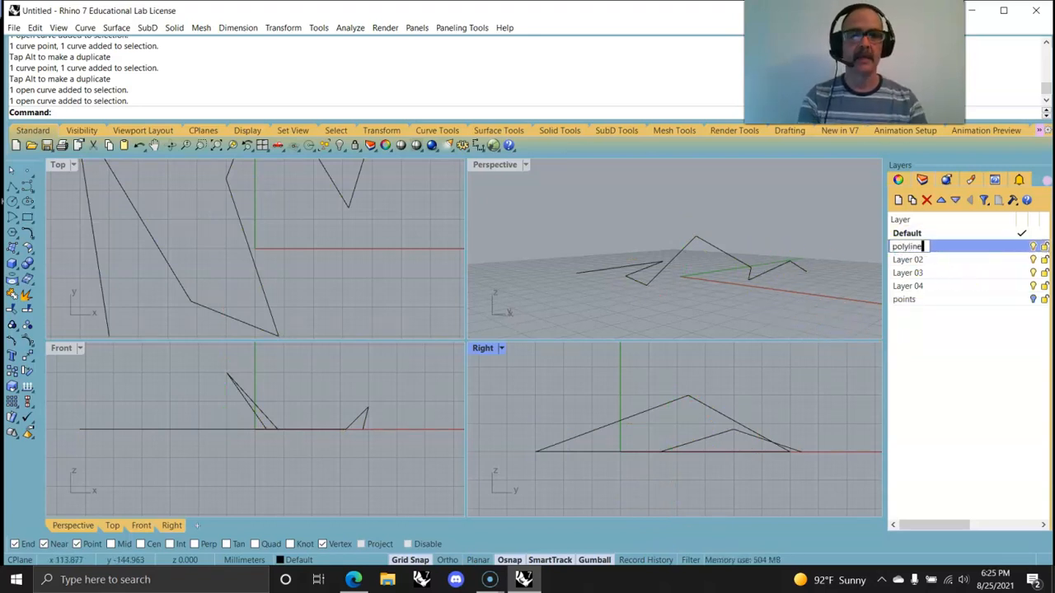
left_click(934, 363)
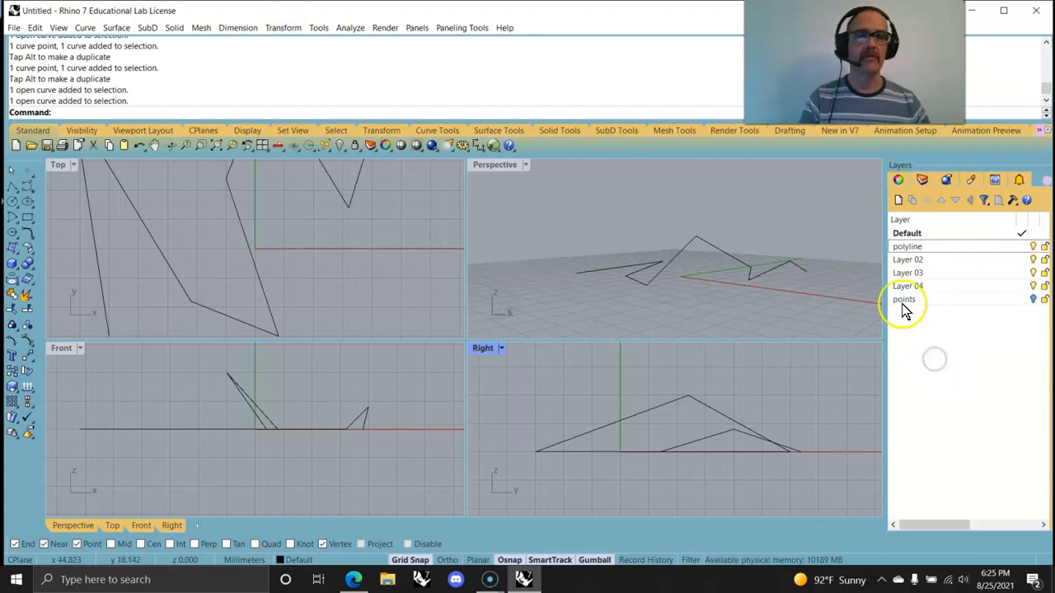
Select the polyline in the Perspective viewport and change its object layer to "polyline"
left_click(755, 263)
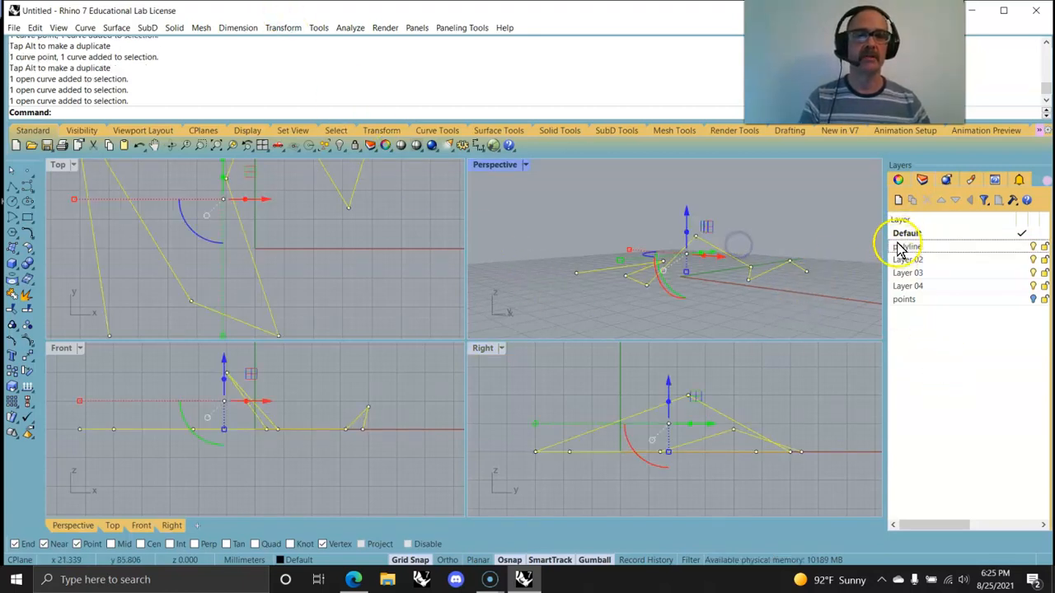
left_click(767, 299)
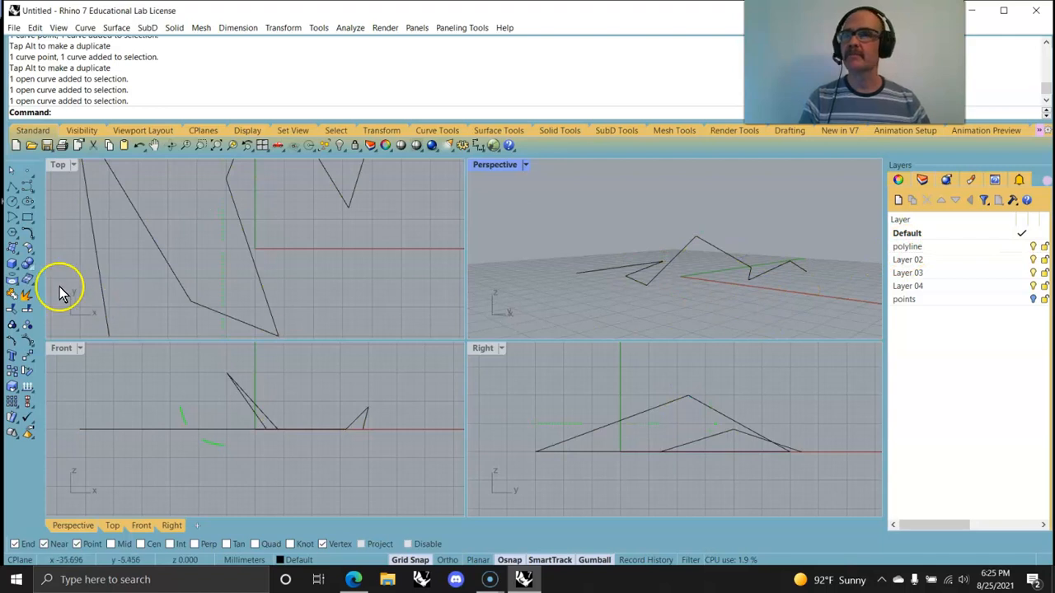
right_click(909, 247)
left_click(784, 313)
left_click_drag(784, 313, 665, 219)
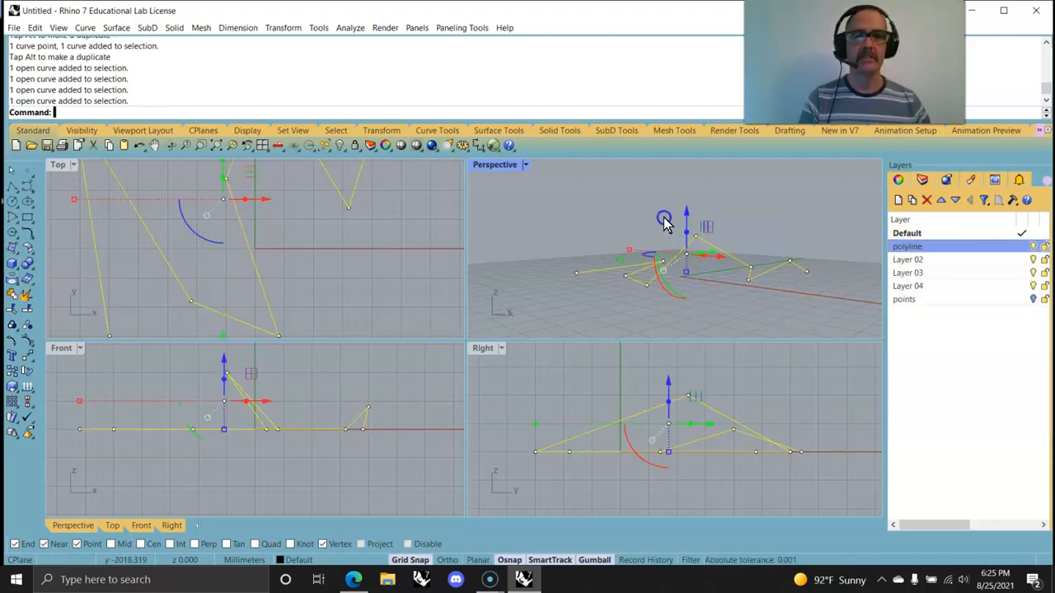
right_click(899, 249)
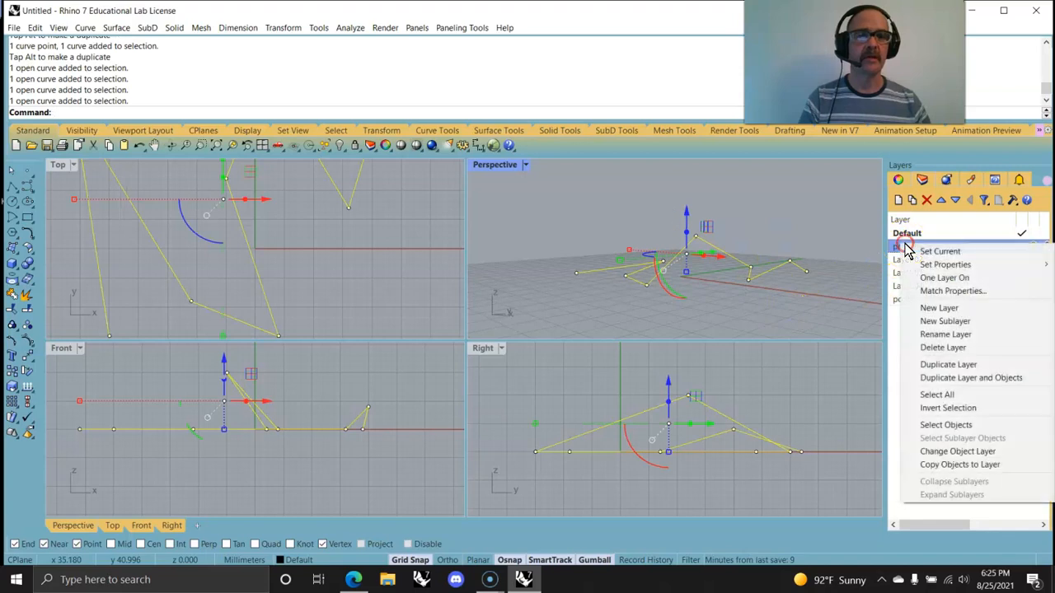
left_click(965, 450)
Hide the "polyline" layer and make the "points" layer visible
left_click(1034, 247)
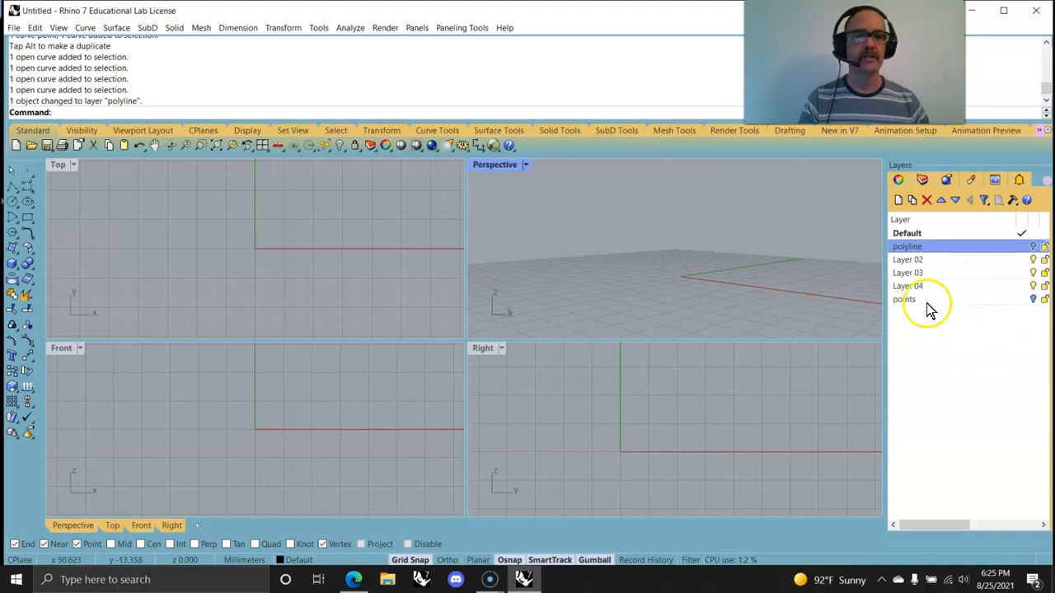
left_click(1034, 300)
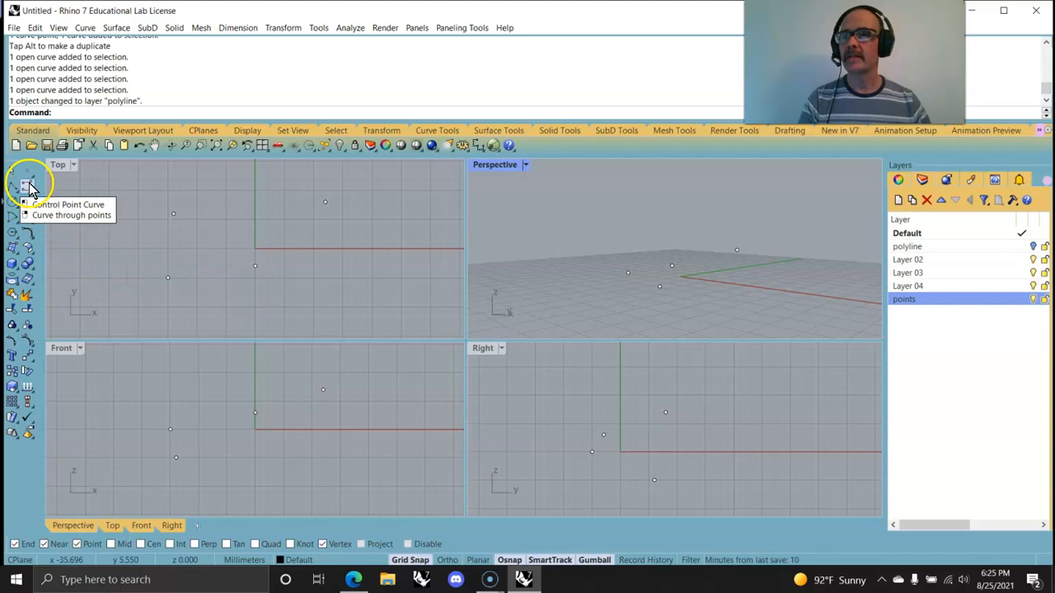
right_click(29, 188)
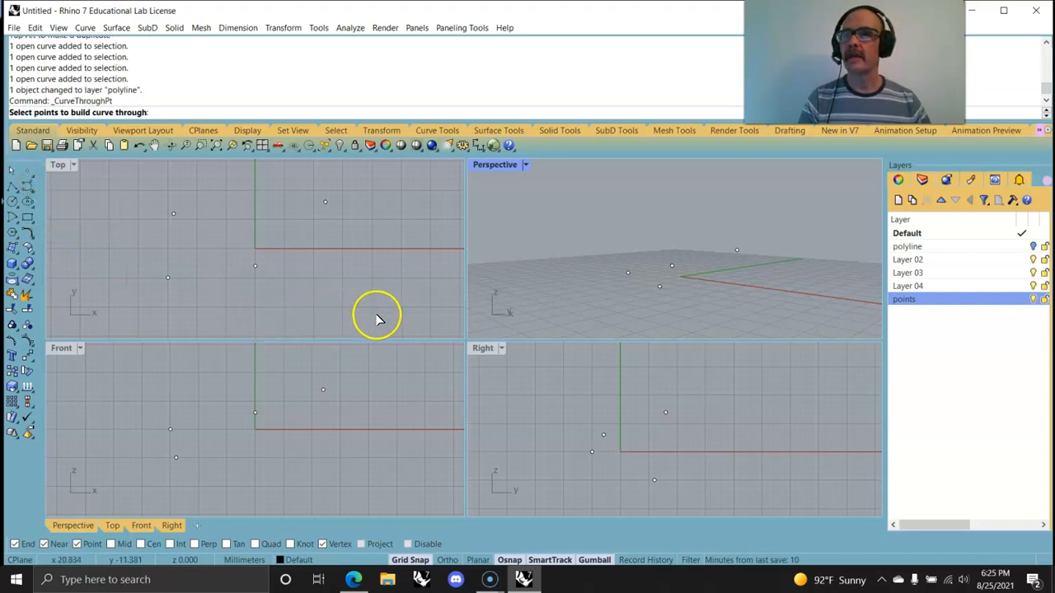
left_click_drag(383, 320, 101, 181)
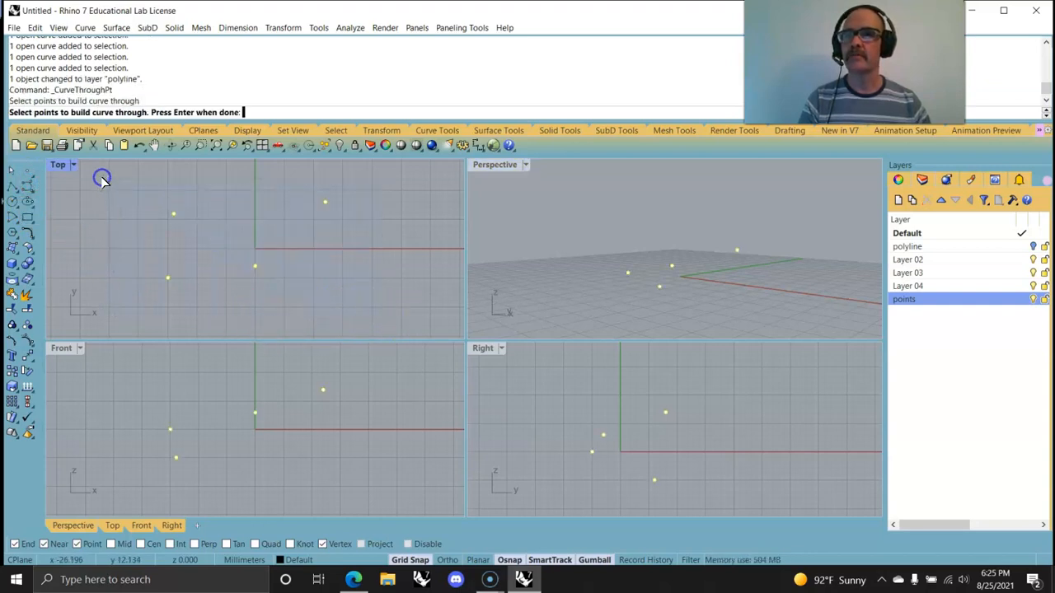
key("Return")
right_click(302, 297)
right_click_drag(695, 294, 719, 290)
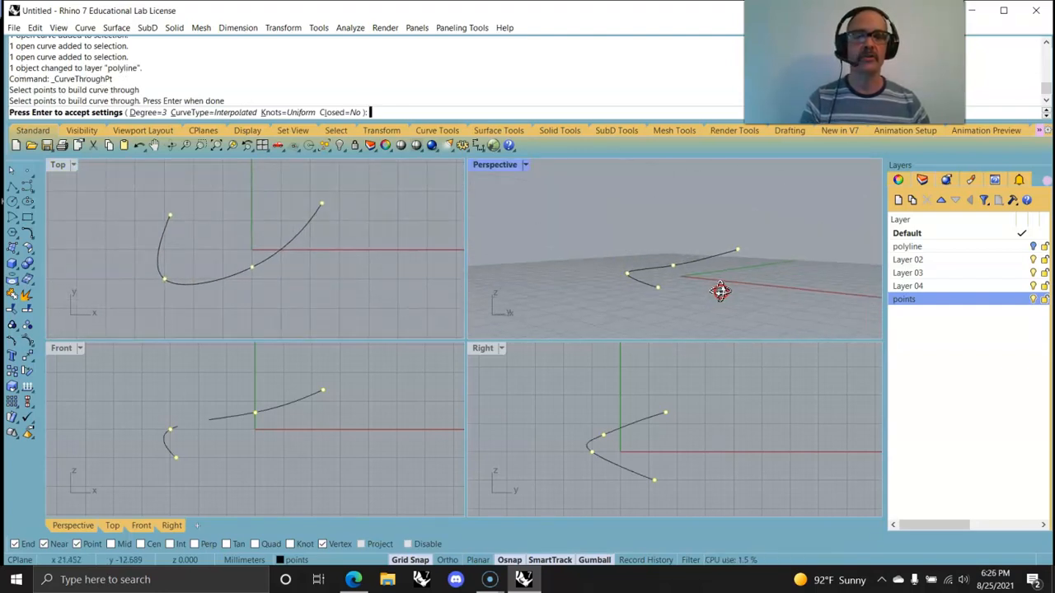
left_click(906, 259)
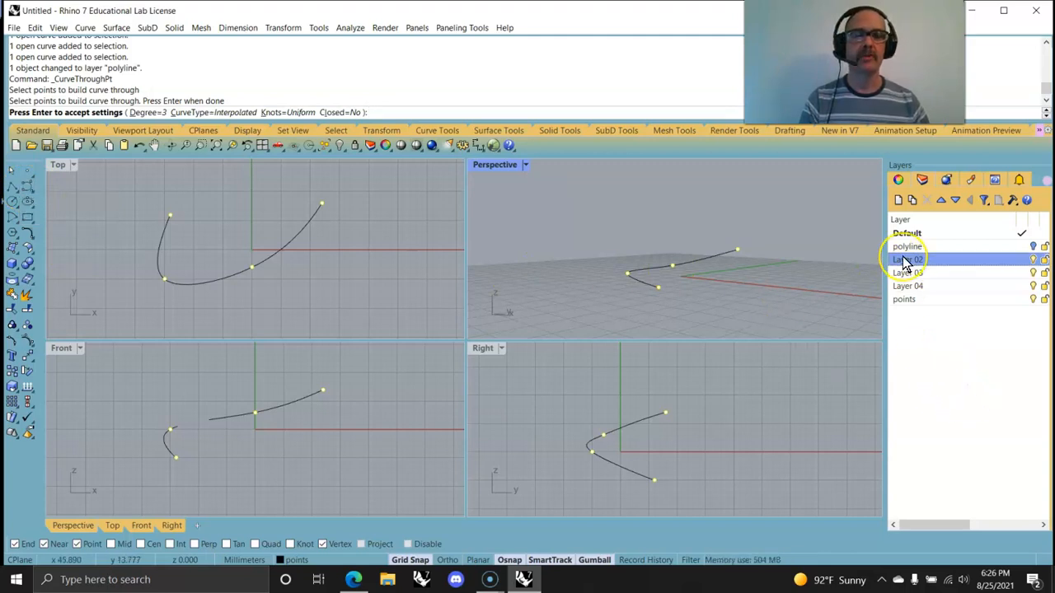
left_click(923, 359)
left_click(900, 257)
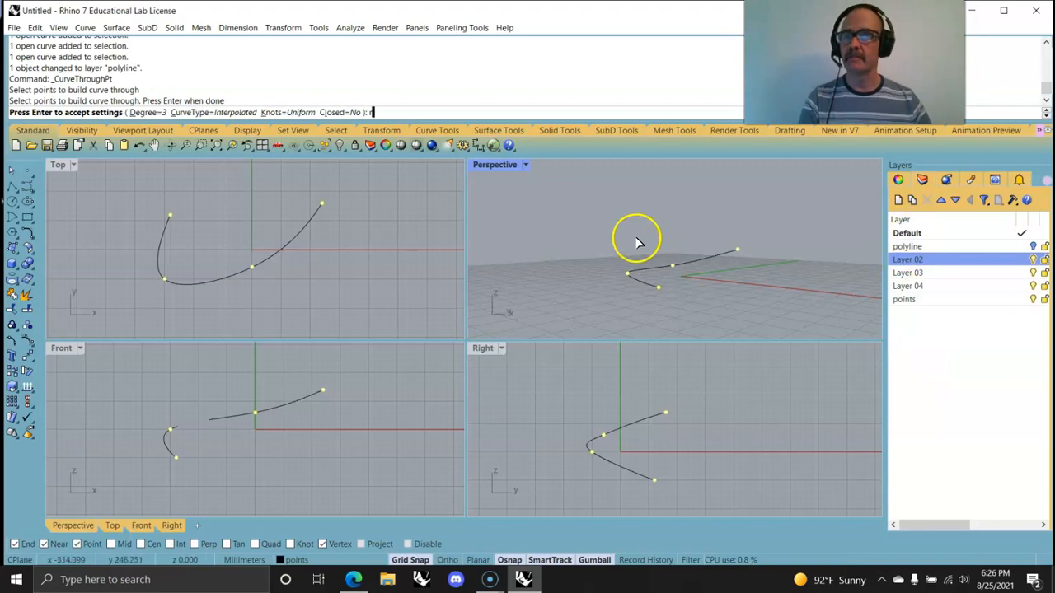
key("Escape")
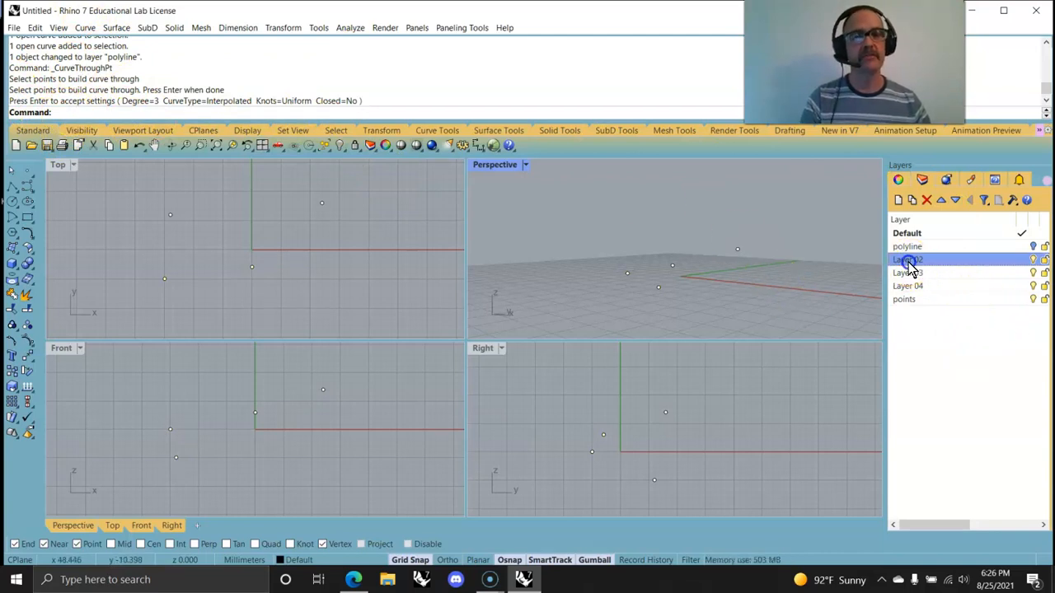
Rename Layer 02 as "curves"
type("curves")
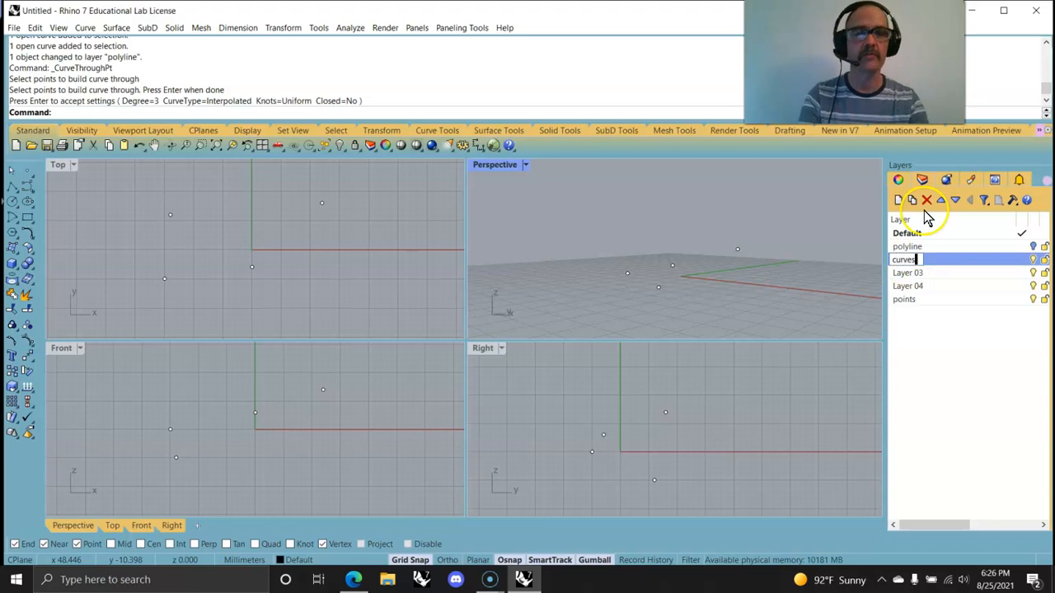
key("Return")
left_click(975, 353)
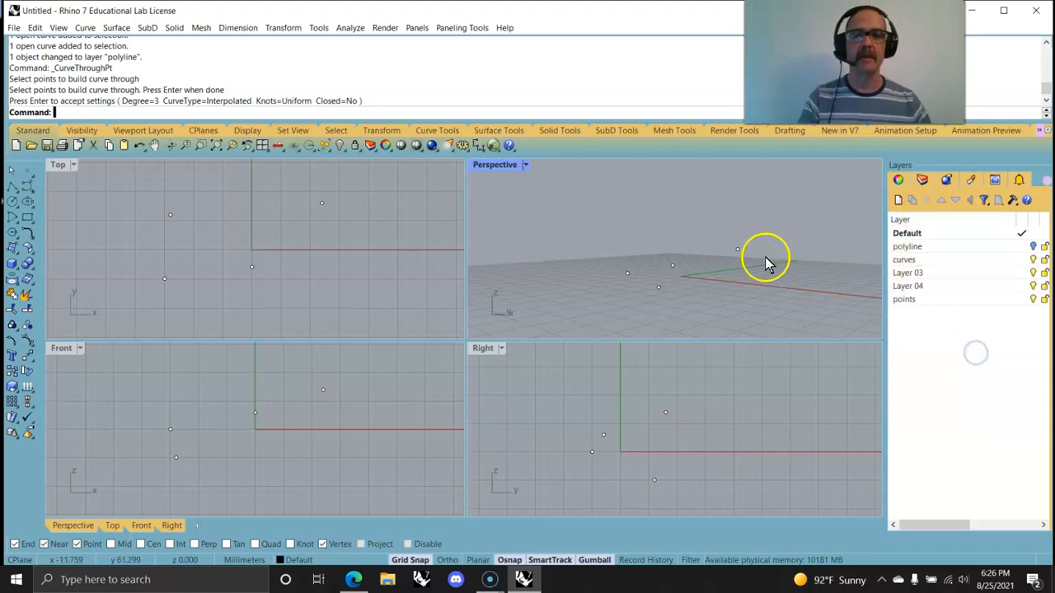
Show the "polyline" layer briefly, hide it again, and leave no layer selected
left_click(1034, 247)
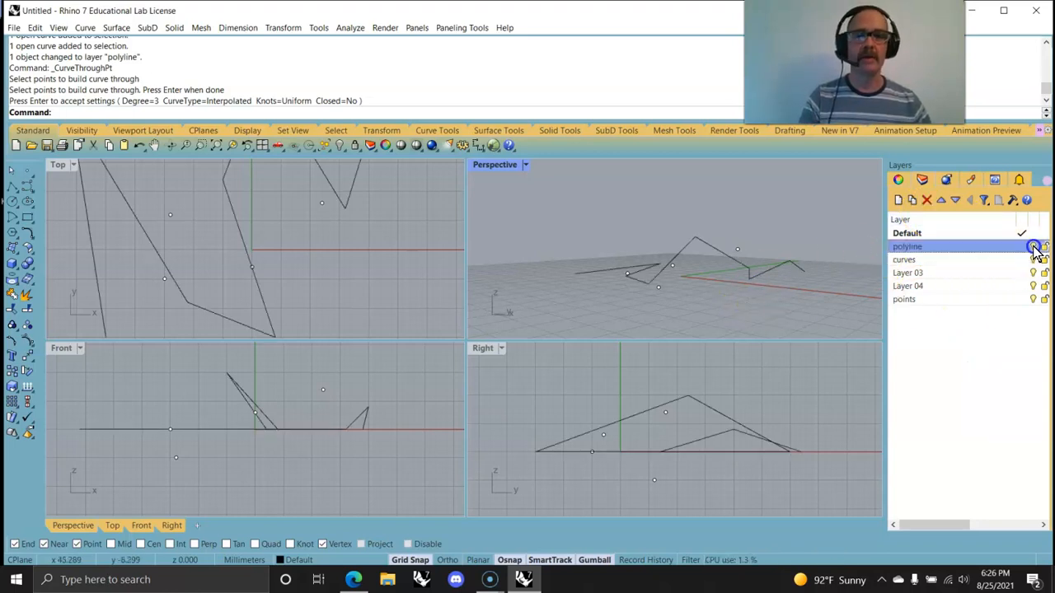
left_click(1034, 247)
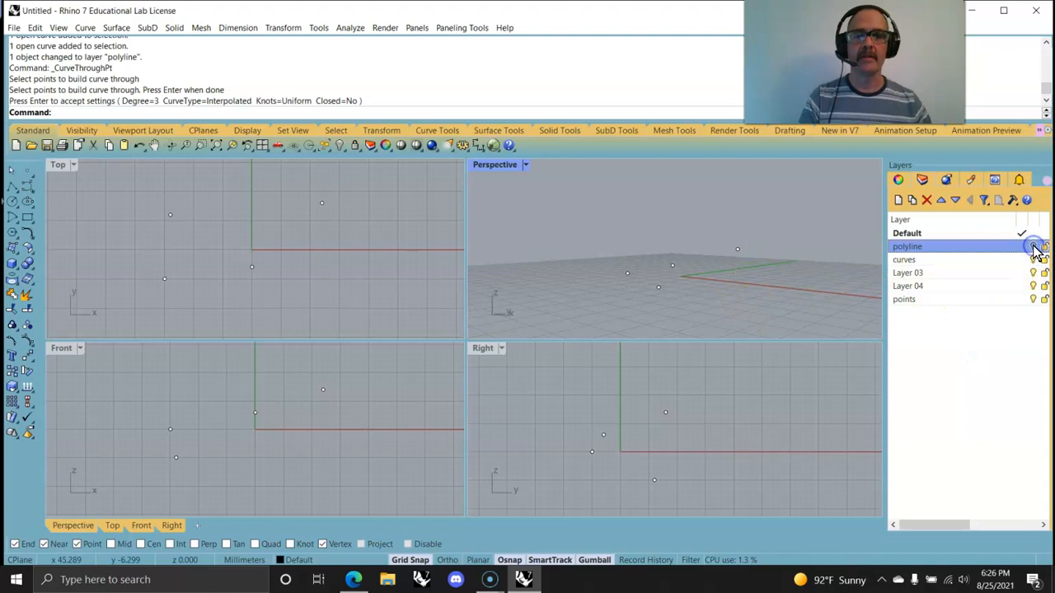
left_click(905, 261)
left_click(928, 349)
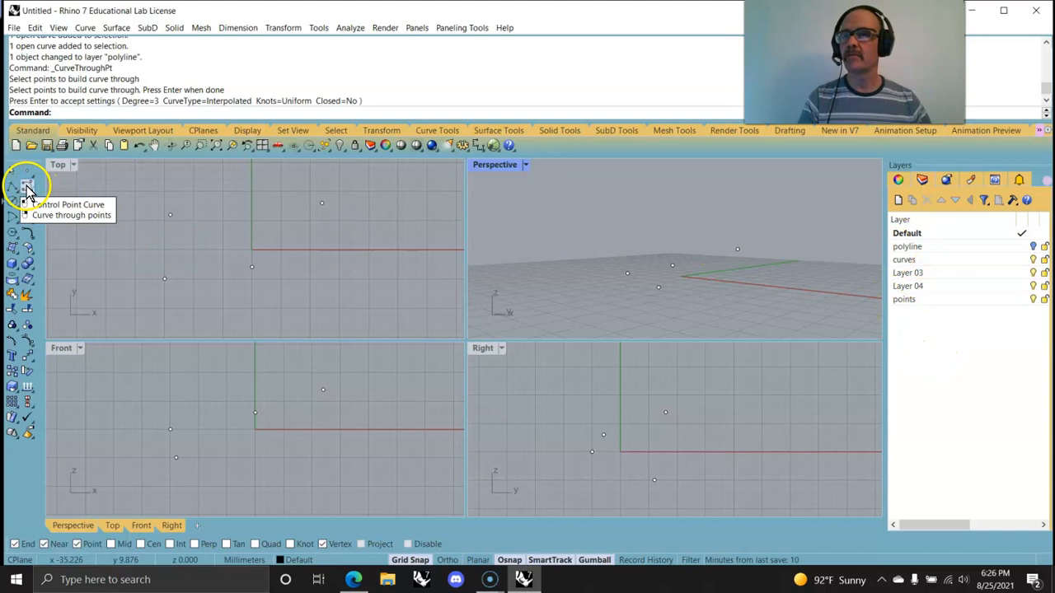
Draw an interpolated degree 3 curve through the four existing points, selecting them all in the Perspective viewport
right_click(27, 190)
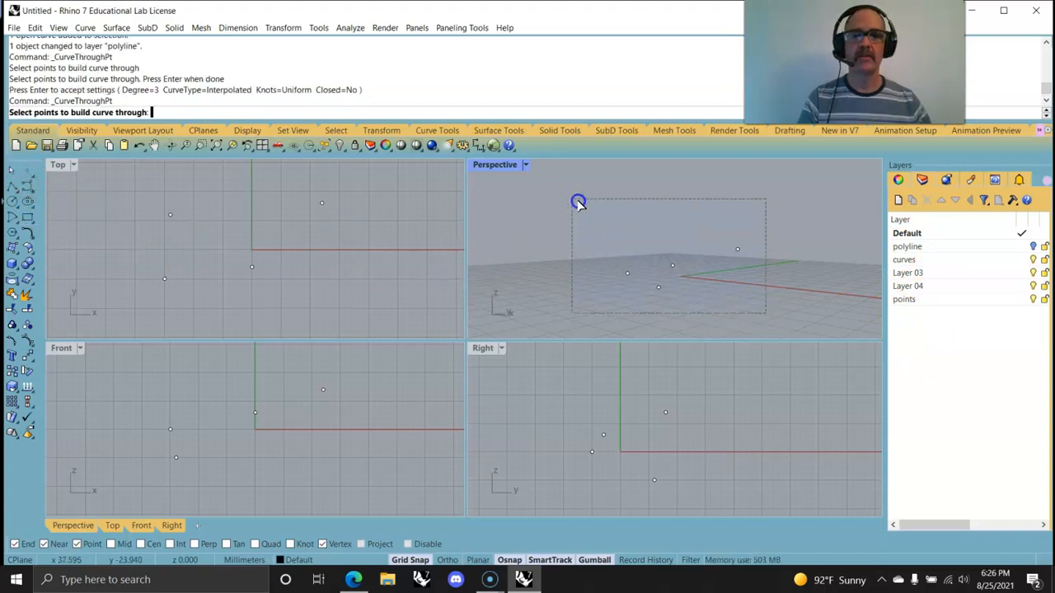
left_click_drag(578, 202, 566, 200)
key("Return")
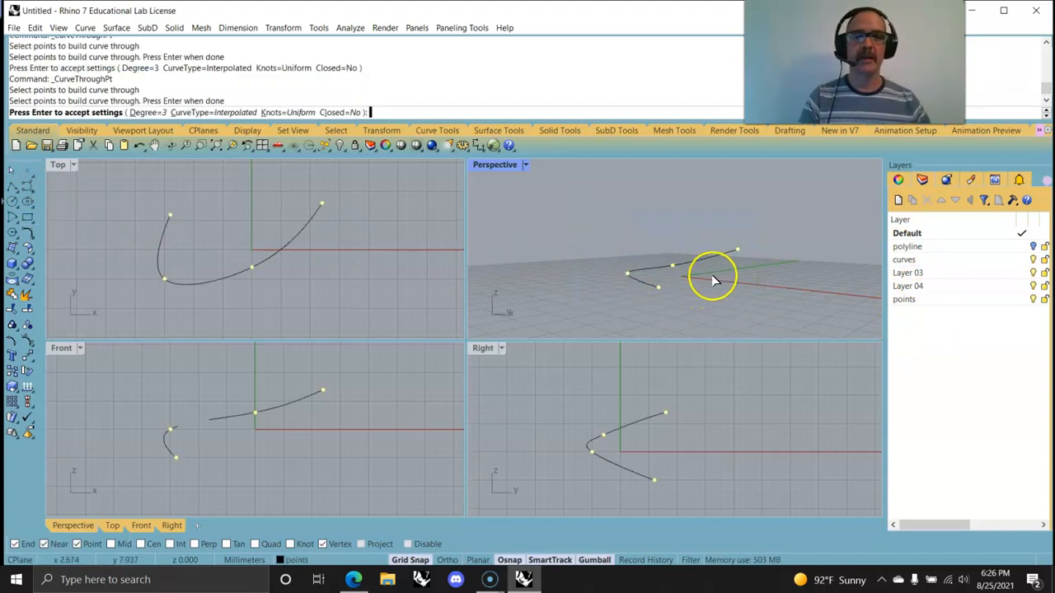
key("Return")
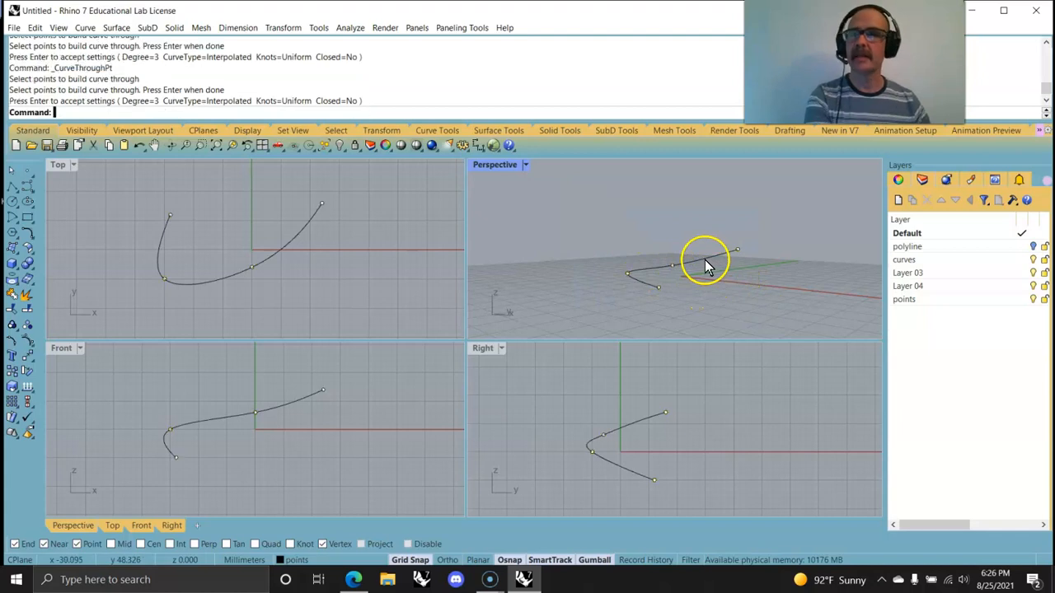
Change the new curve's object layer to "curves" and hide the "curves" and "points" layers
left_click(699, 264)
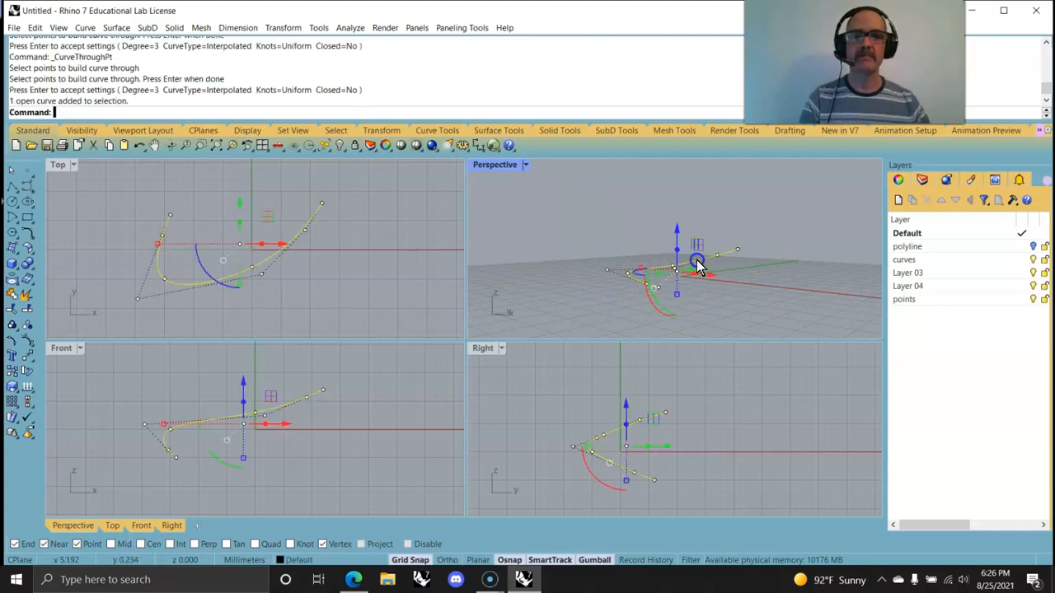
right_click(907, 262)
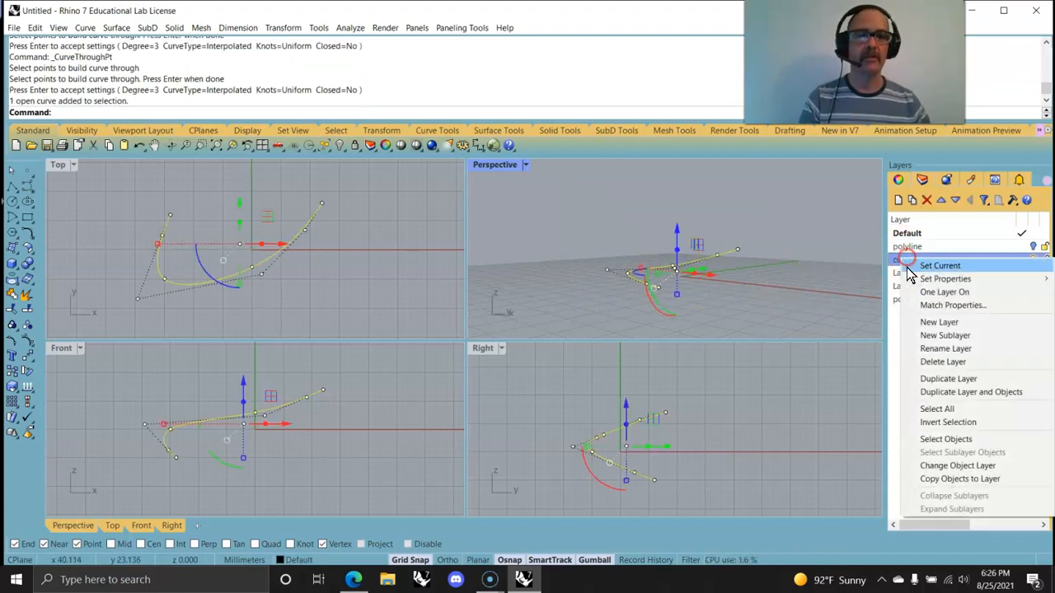
left_click(952, 470)
left_click(1033, 259)
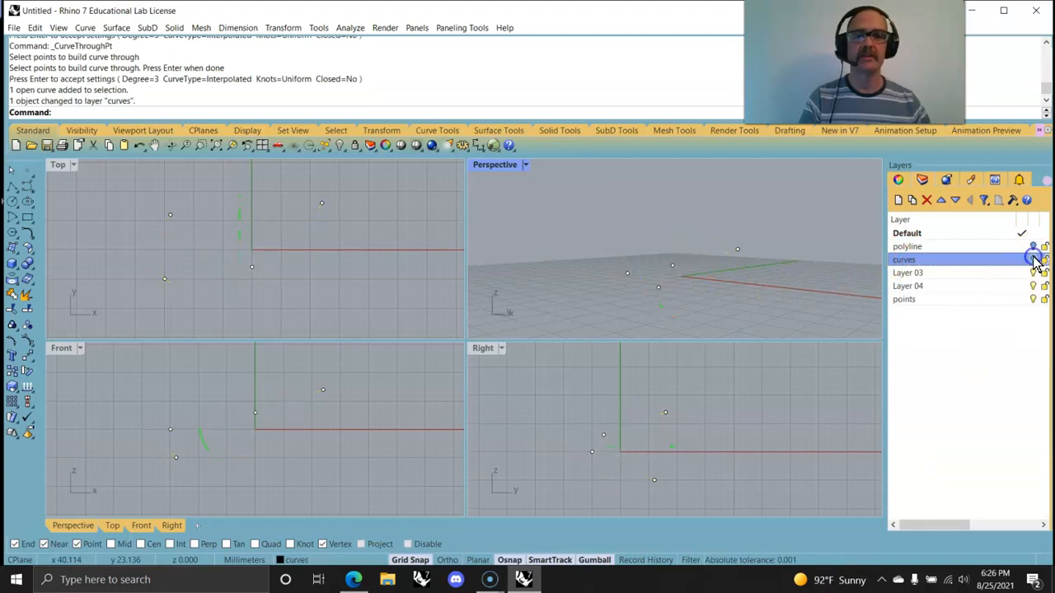
left_click(1033, 300)
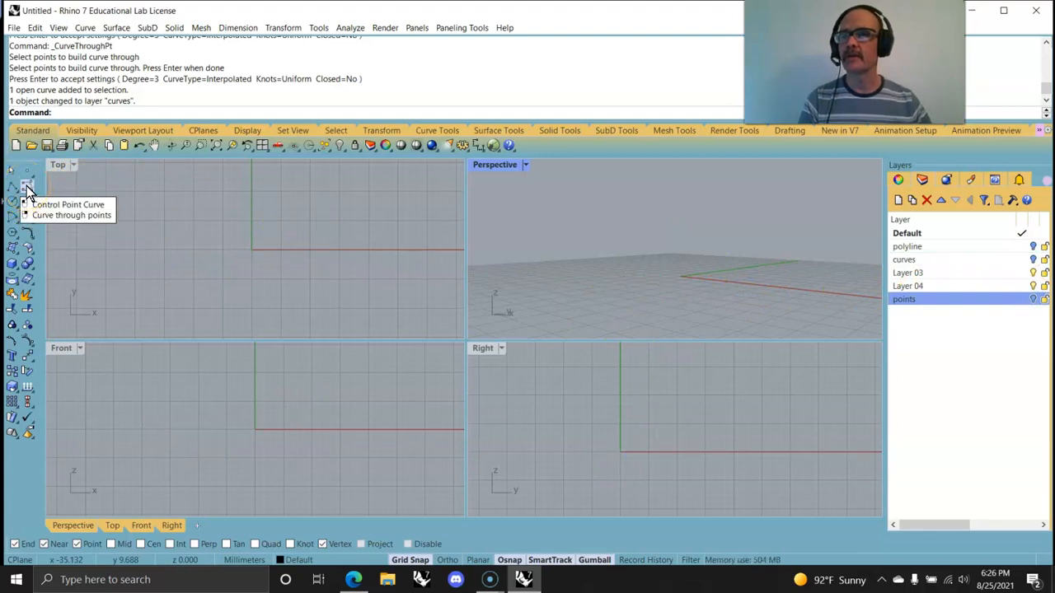
Draw a trial freehand control point curve in the Perspective viewport with Planar off, and delete it
left_click(27, 191)
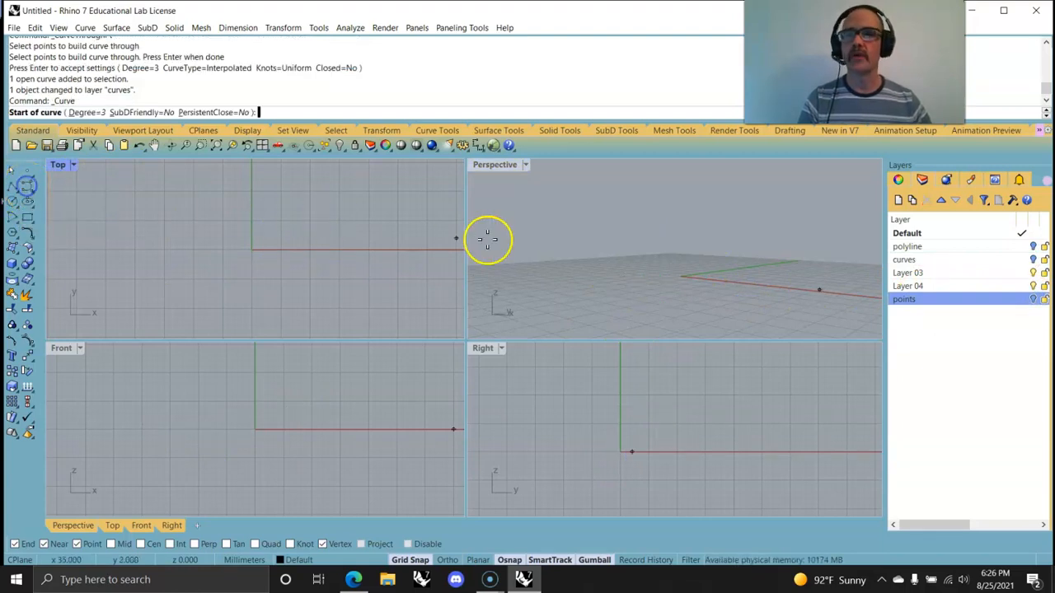
left_click(541, 291)
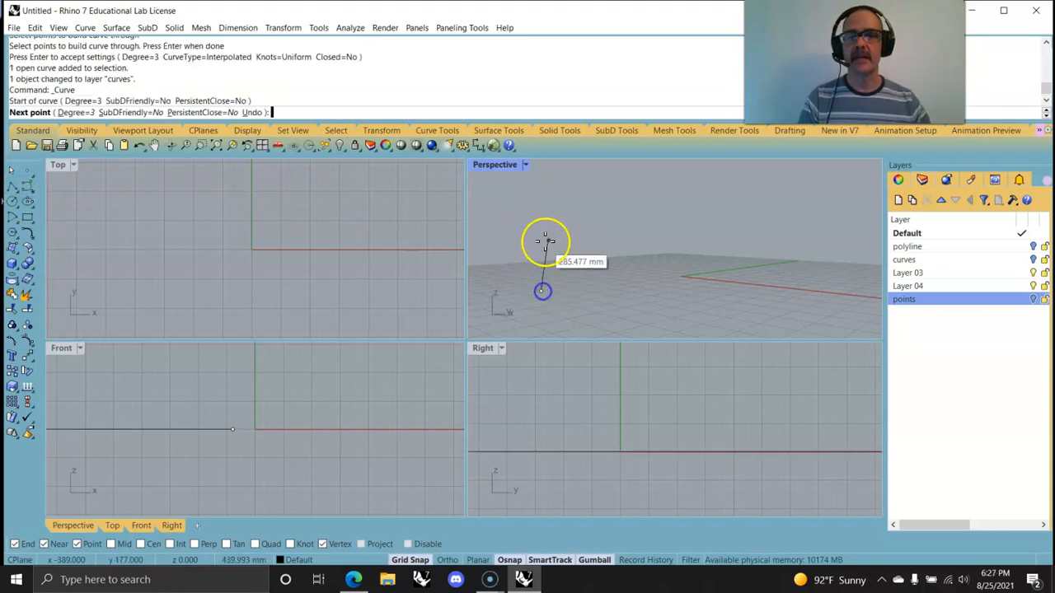
left_click(554, 235)
left_click(613, 280)
left_click(636, 303)
left_click(657, 258)
left_click(630, 235)
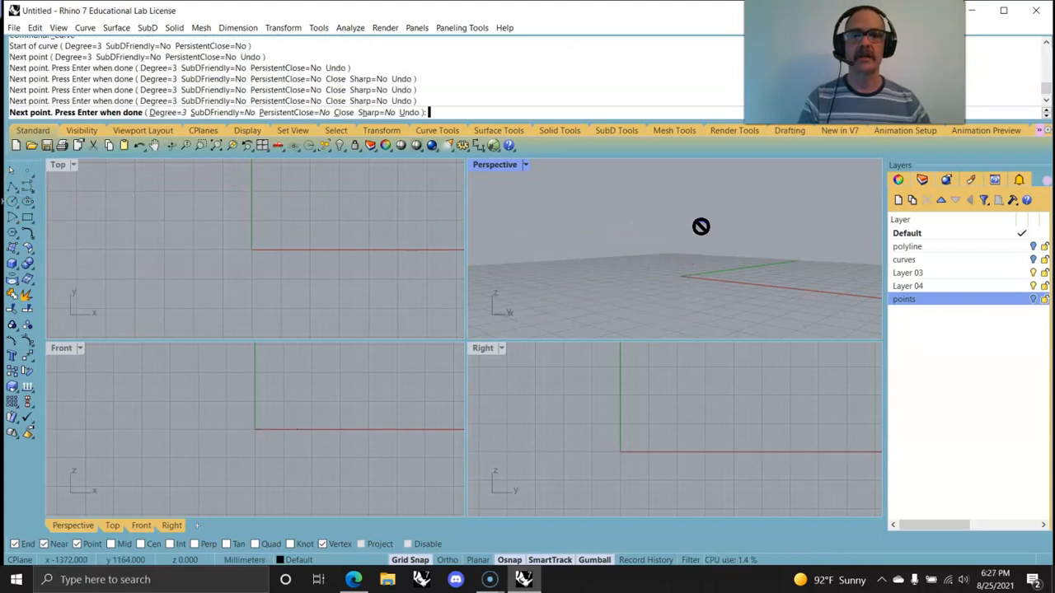
left_click(718, 276)
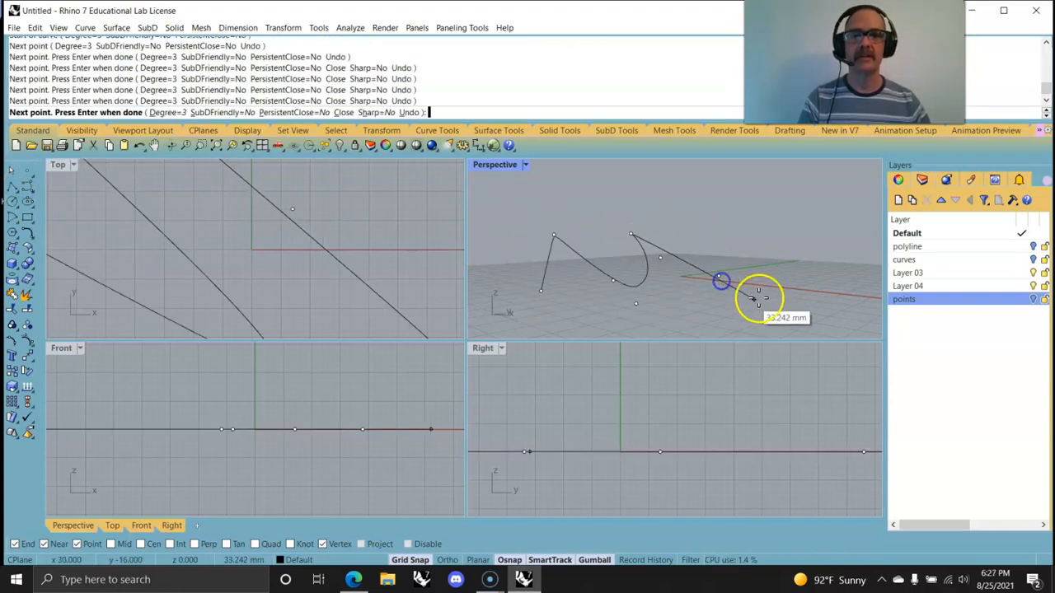
right_click(765, 245)
mouse_move(694, 309)
right_mouse_down()
mouse_move(718, 323)
mouse_move(797, 304)
mouse_move(640, 308)
mouse_move(667, 272)
mouse_move(702, 332)
mouse_move(622, 177)
mouse_move(577, 269)
mouse_move(673, 294)
mouse_move(638, 184)
mouse_move(625, 278)
mouse_move(676, 308)
mouse_move(674, 299)
mouse_move(674, 314)
right_mouse_up()
left_click(608, 200)
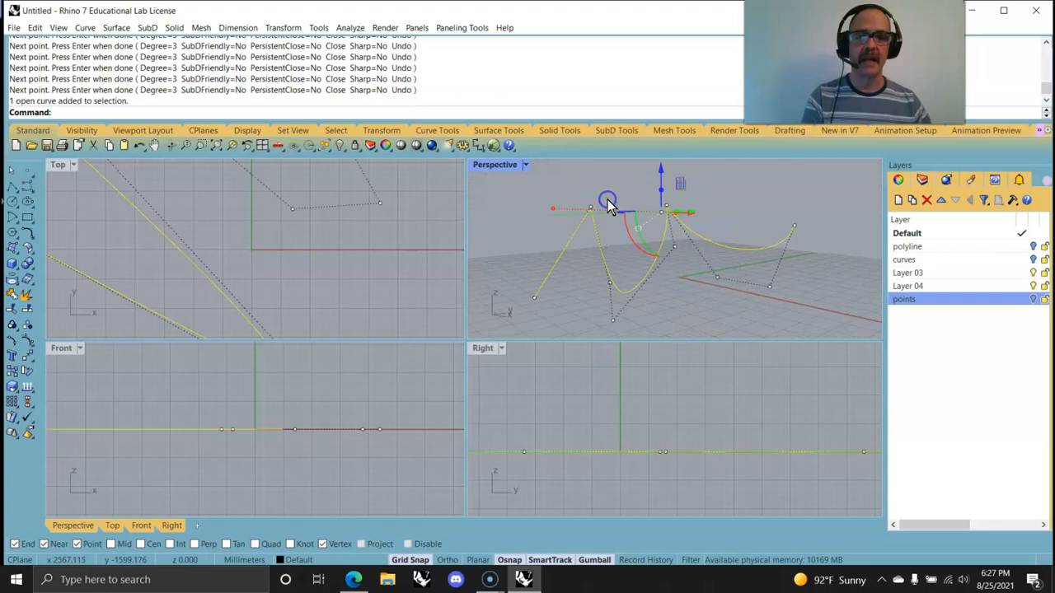
key("Delete")
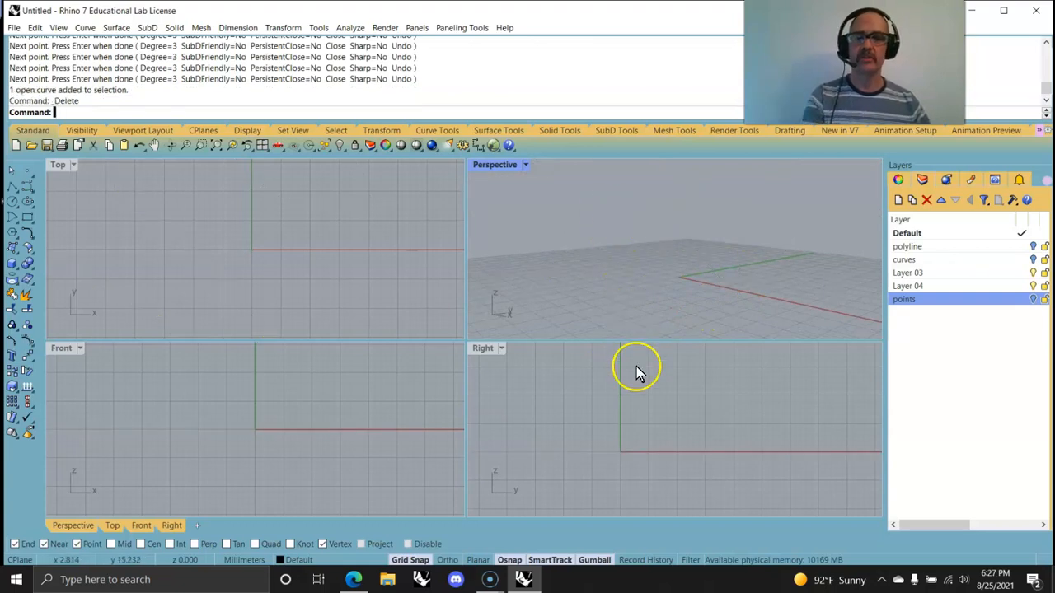
Turn on Planar and draw a winding degree 3 control point curve with 13 points in the Perspective viewport
left_click(476, 562)
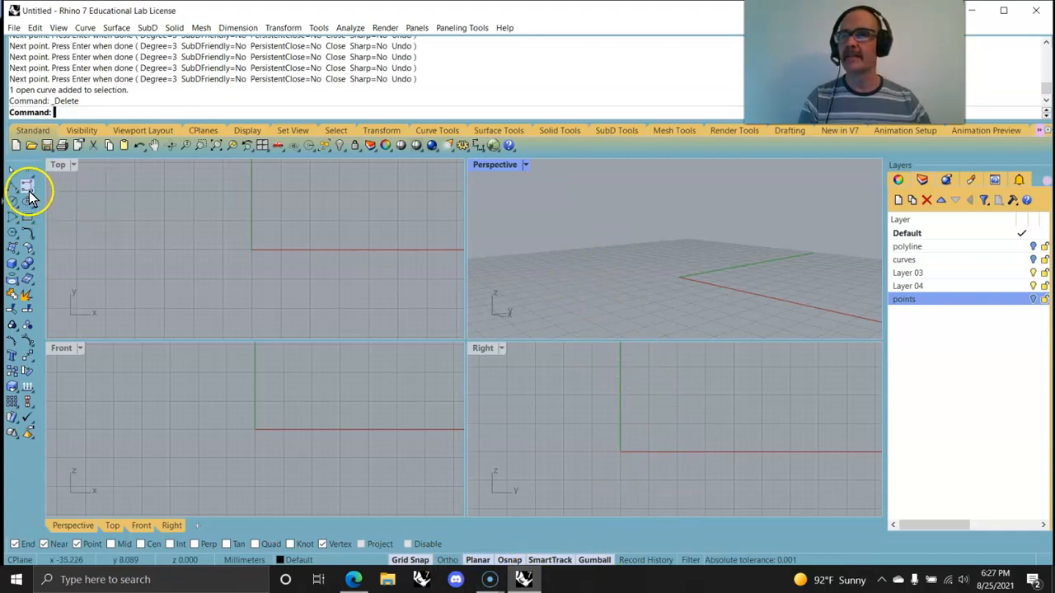
left_click(29, 186)
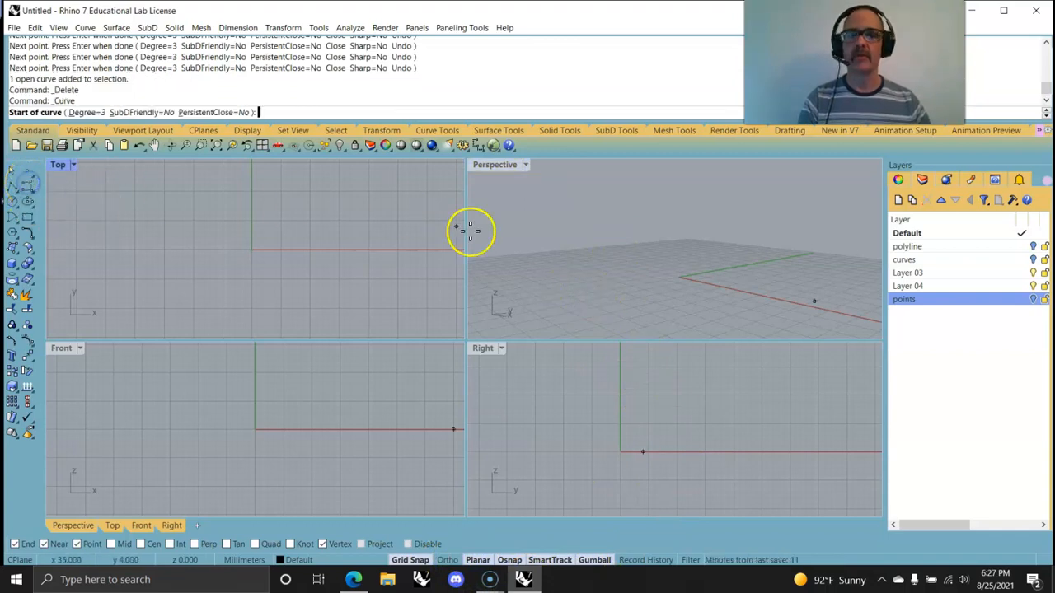
left_click(607, 298)
left_click(624, 266)
left_click(637, 291)
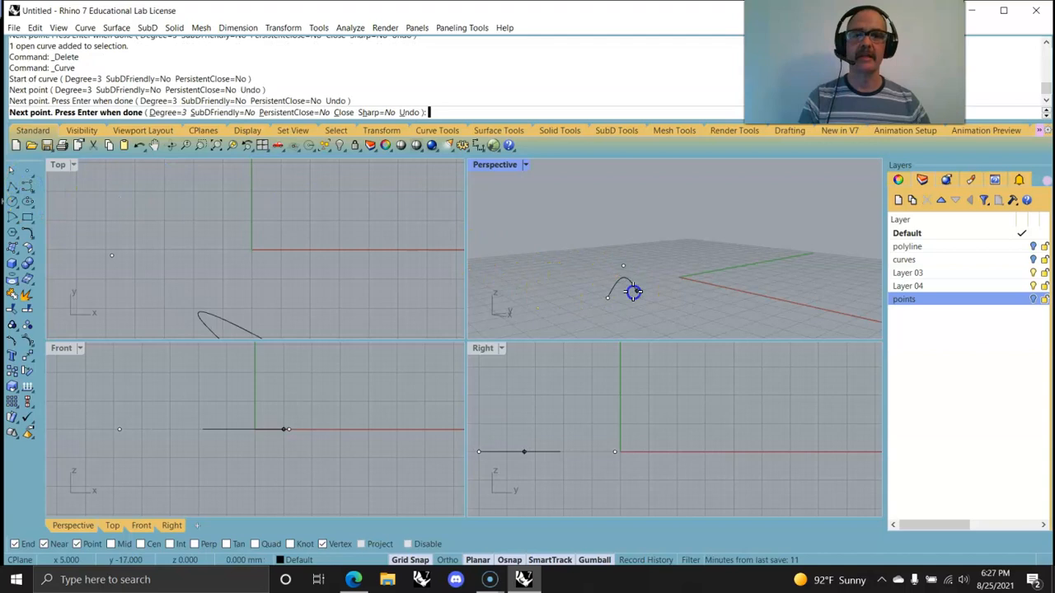
left_click(665, 318)
left_click(684, 297)
left_click(664, 281)
left_click(690, 270)
left_click(713, 277)
left_click(717, 302)
left_click(757, 302)
left_click(766, 282)
left_click(738, 263)
left_click(692, 259)
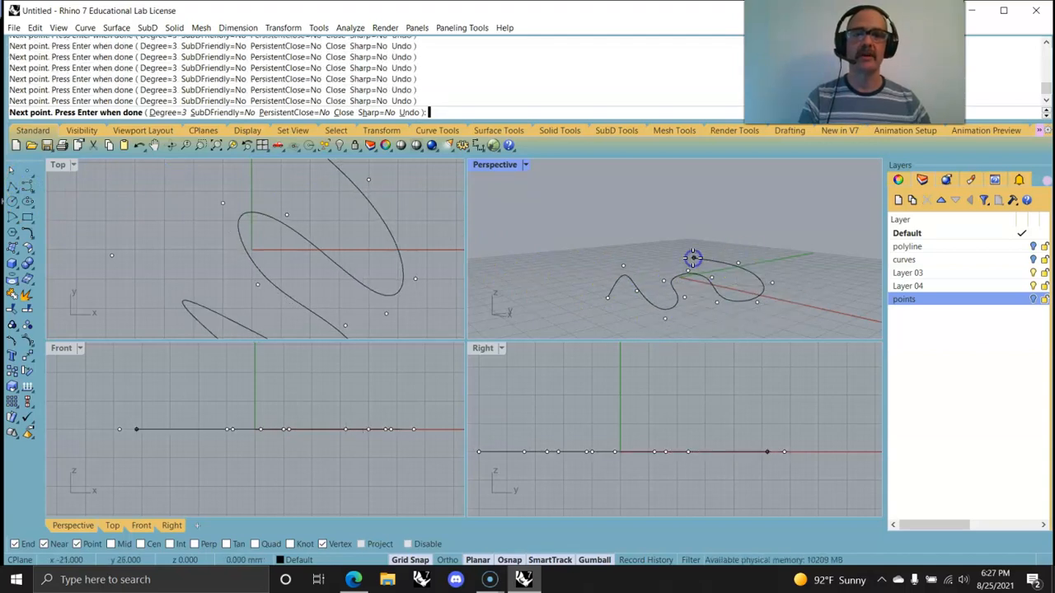
right_click(693, 259)
right_click_drag(716, 322, 689, 294)
Examine the planar curve in the Top and Front viewports to check that it lies flat
left_click(278, 236)
scroll(279, 247, "down", 3)
scroll(279, 244, "down", 5)
scroll(273, 263, "up", 5)
right_click_drag(284, 251, 262, 279)
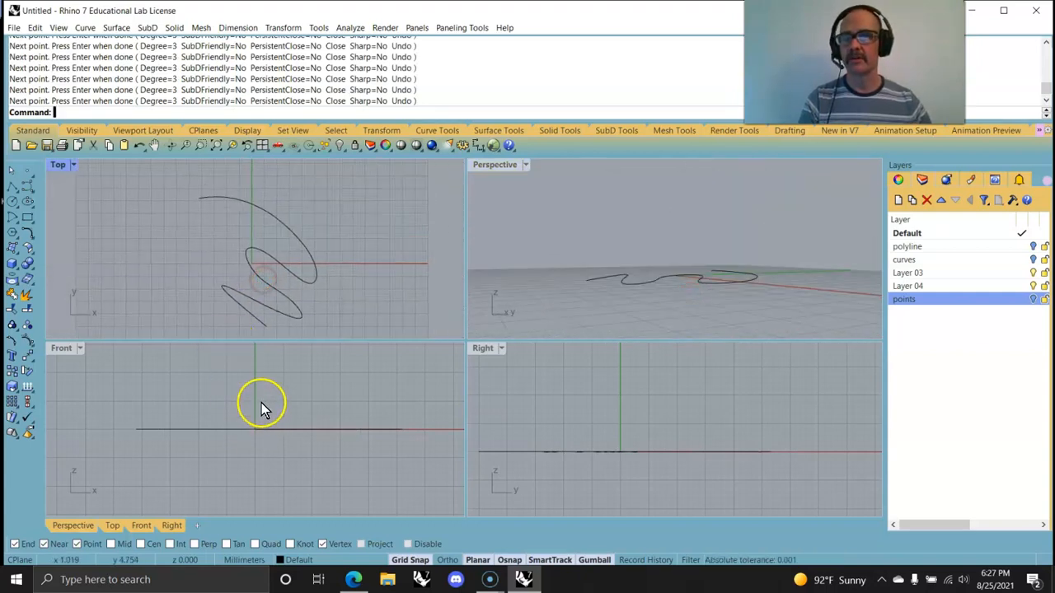
left_click(289, 447)
right_click_drag(288, 448, 261, 443)
right_click_drag(244, 418, 312, 451)
left_click(295, 441)
Select the curve and use the gumball to move the large loop's outermost control point outward in X and Y and up in Z
left_click(268, 423)
left_click(735, 287)
right_click_drag(735, 290, 724, 183)
scroll(345, 272, "up", 3)
right_click_drag(352, 287, 295, 272)
scroll(297, 272, "down", 3)
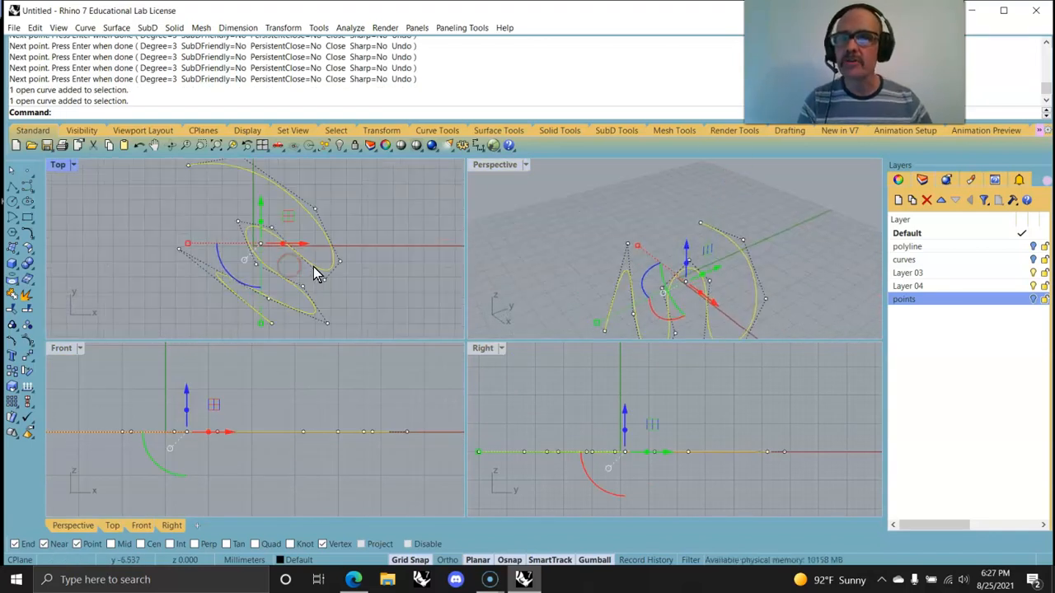
left_click(340, 264)
left_click_drag(338, 251, 426, 262)
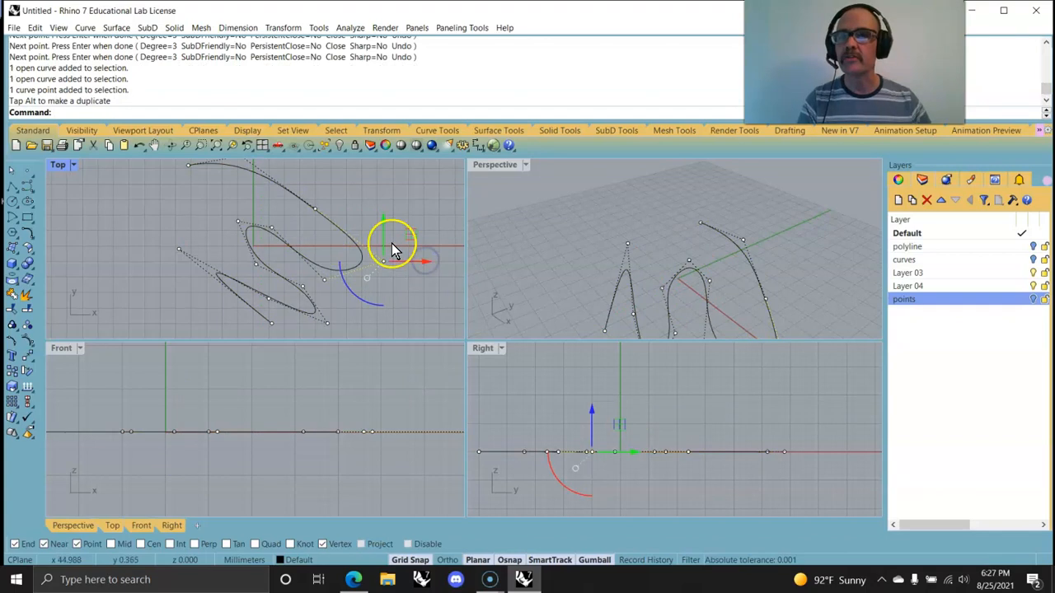
left_click_drag(384, 220, 415, 227)
left_click_drag(646, 462, 656, 376)
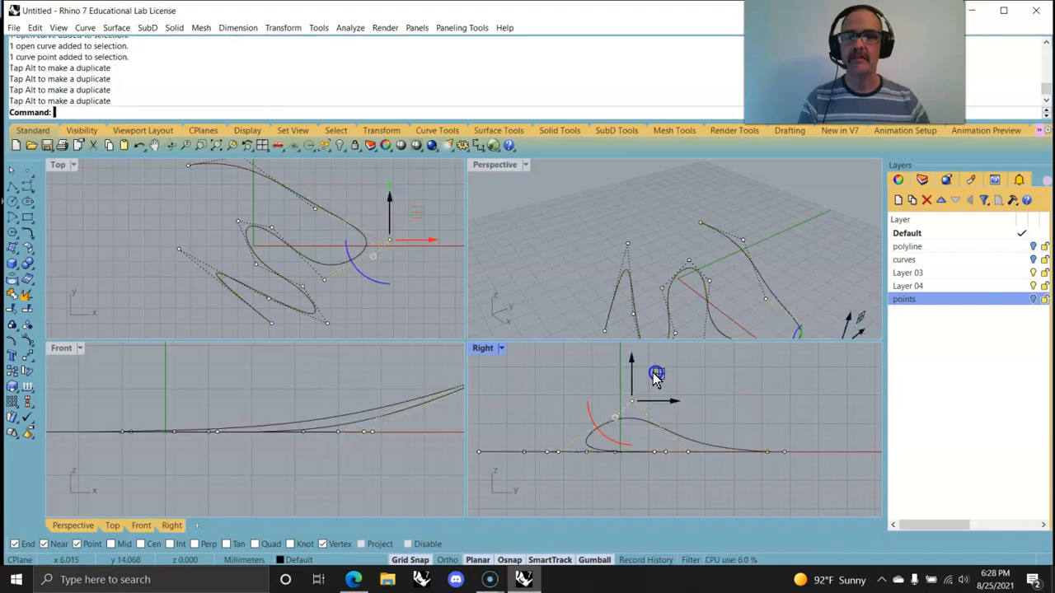
scroll(268, 399, "down", 6)
right_click_drag(303, 432, 282, 442)
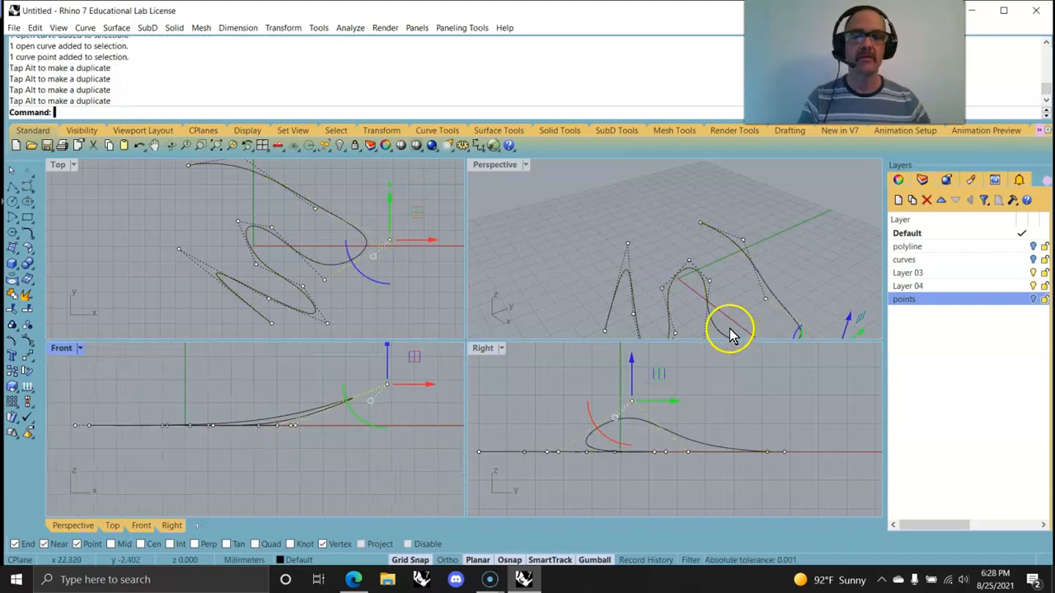
Select the whole control point curve and change its object layer to "curves"
left_click(749, 311)
left_click(764, 288)
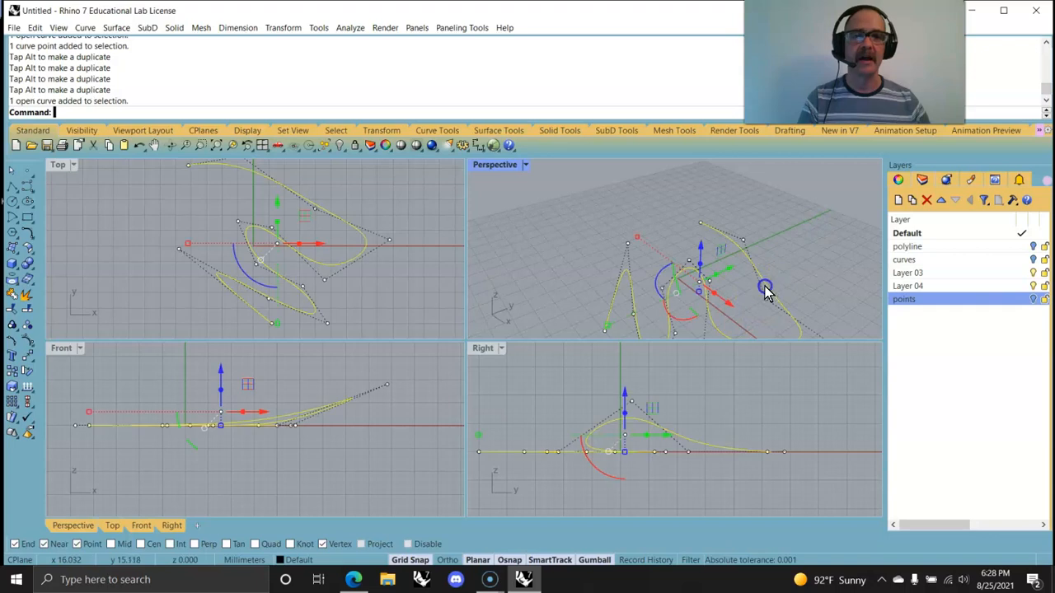
right_click(911, 260)
left_click(948, 464)
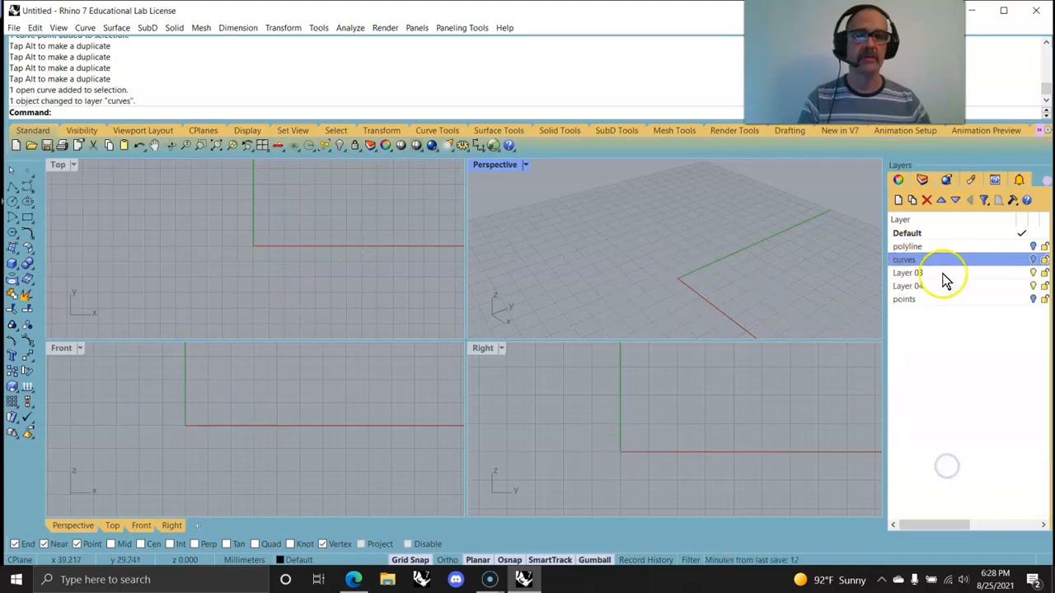
Show the "curves" layer to view both curves in the Perspective viewport, and hide it again
left_click(1033, 259)
right_click_drag(784, 271, 734, 243)
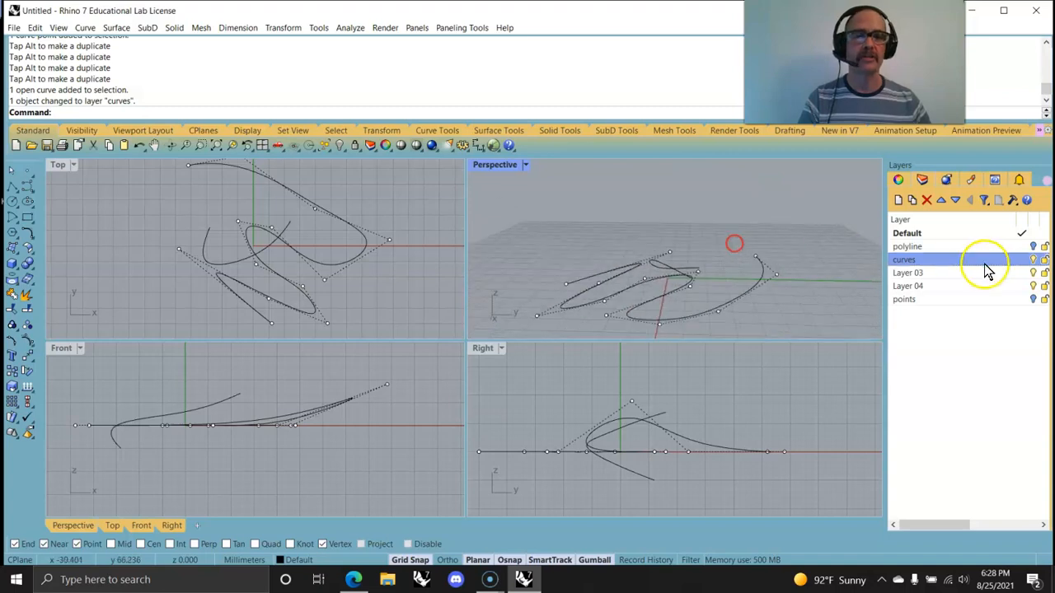
left_click(1032, 259)
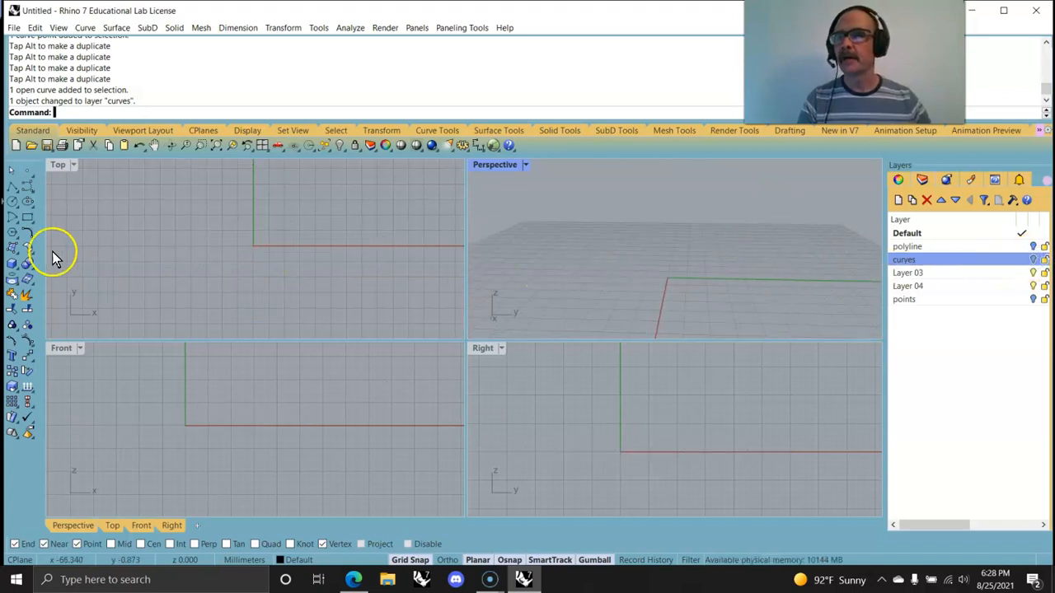
Draw a horizontal 10 mm polyline segment in the Top viewport at y = 5, centred on the Y axis
right_click_drag(506, 309, 596, 319)
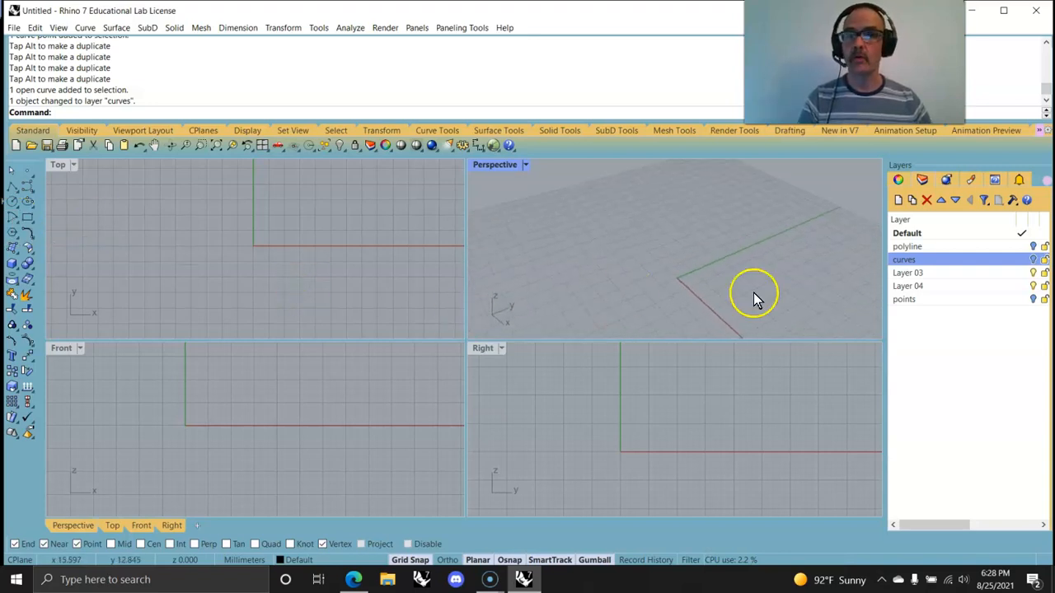
mouse_move(291, 282)
right_mouse_down()
mouse_move(297, 290)
mouse_move(286, 279)
right_mouse_up()
scroll(251, 259, "up", 6)
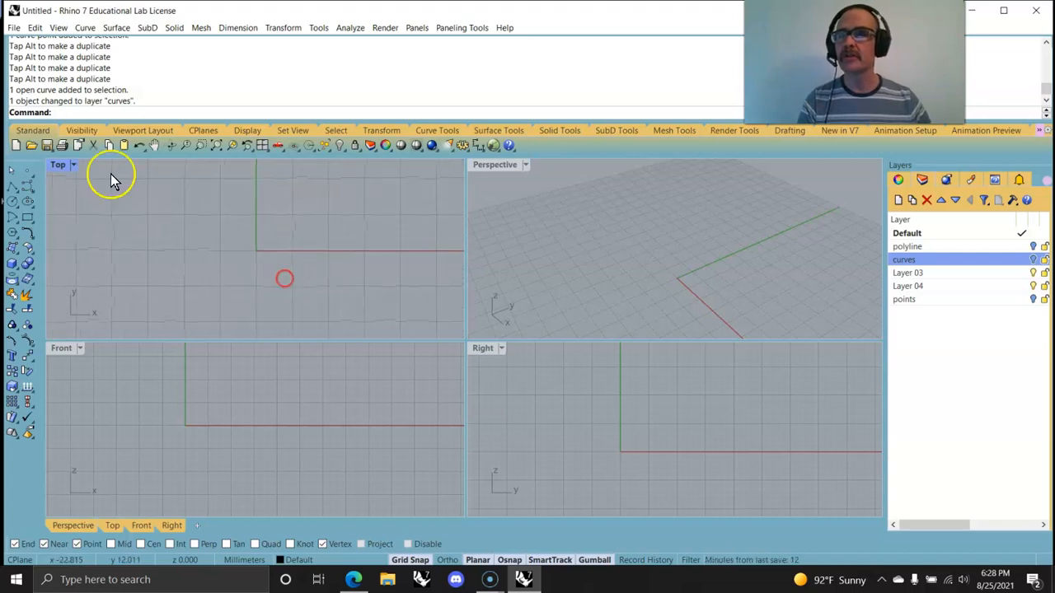
left_click(13, 187)
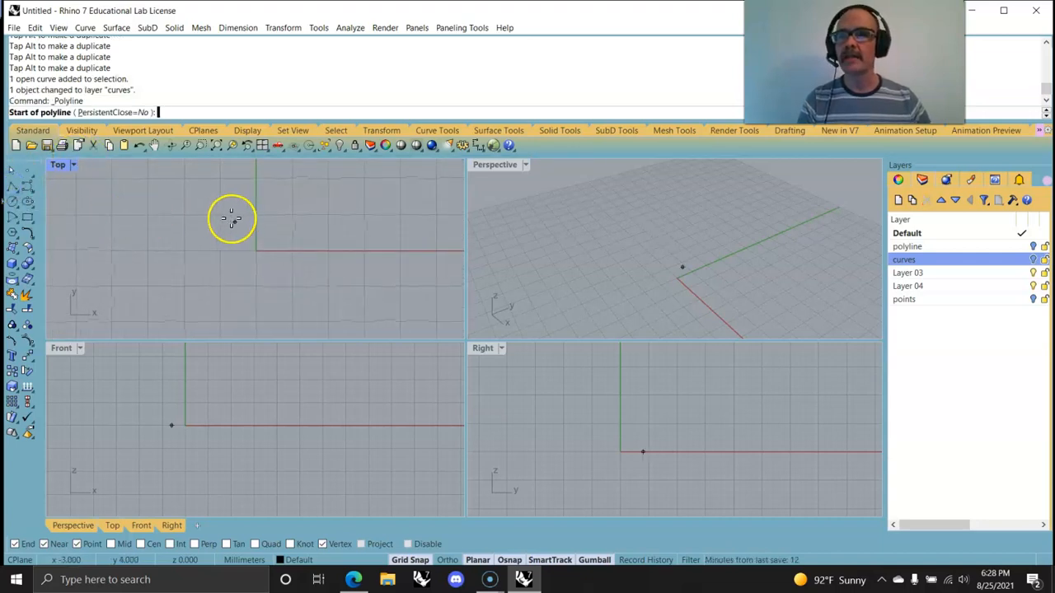
left_click(220, 216)
left_click(291, 215)
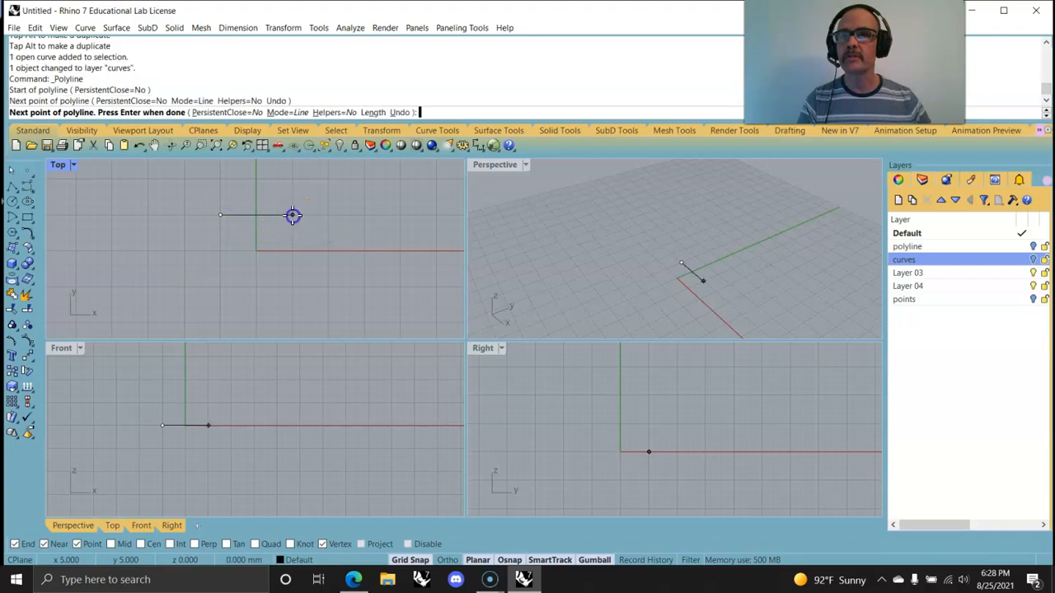
right_click(237, 257)
Draw a second, parallel 10 mm polyline segment at y = -5 in the Top viewport, aligned with the first
right_click(227, 285)
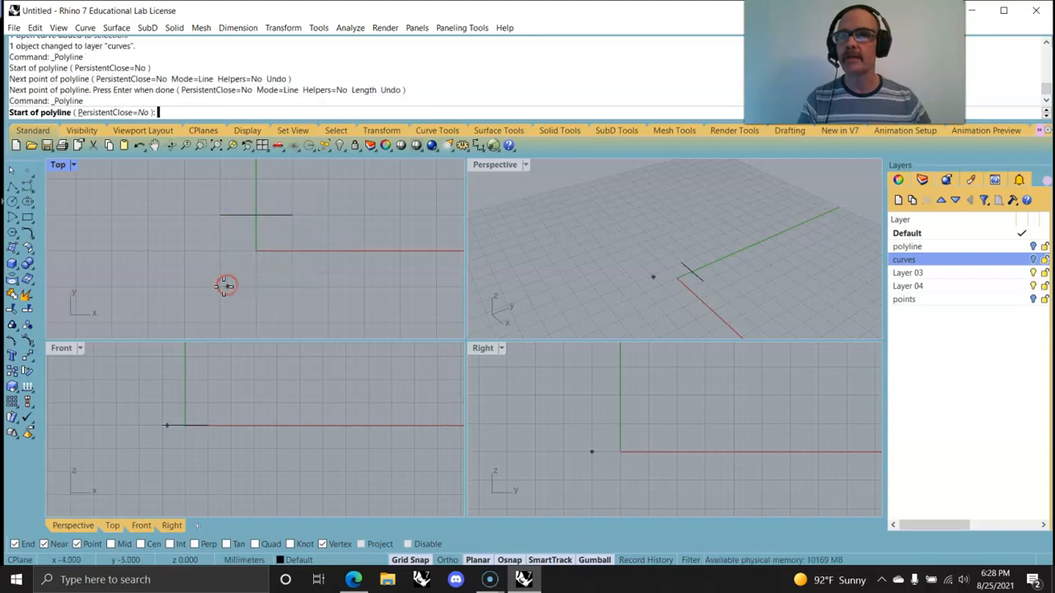
left_click(219, 286)
left_click(291, 286)
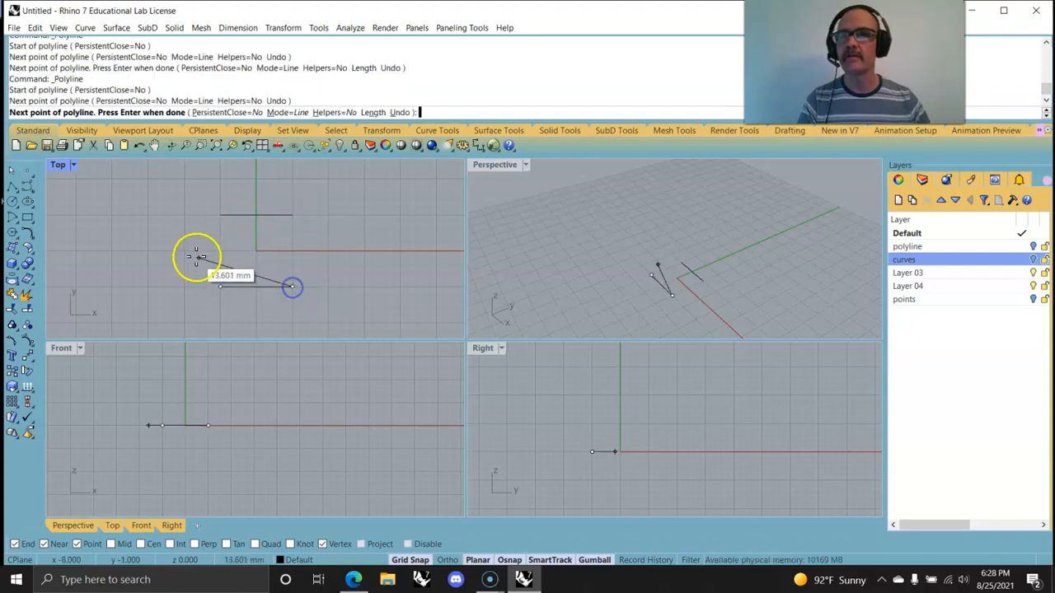
right_click(185, 246)
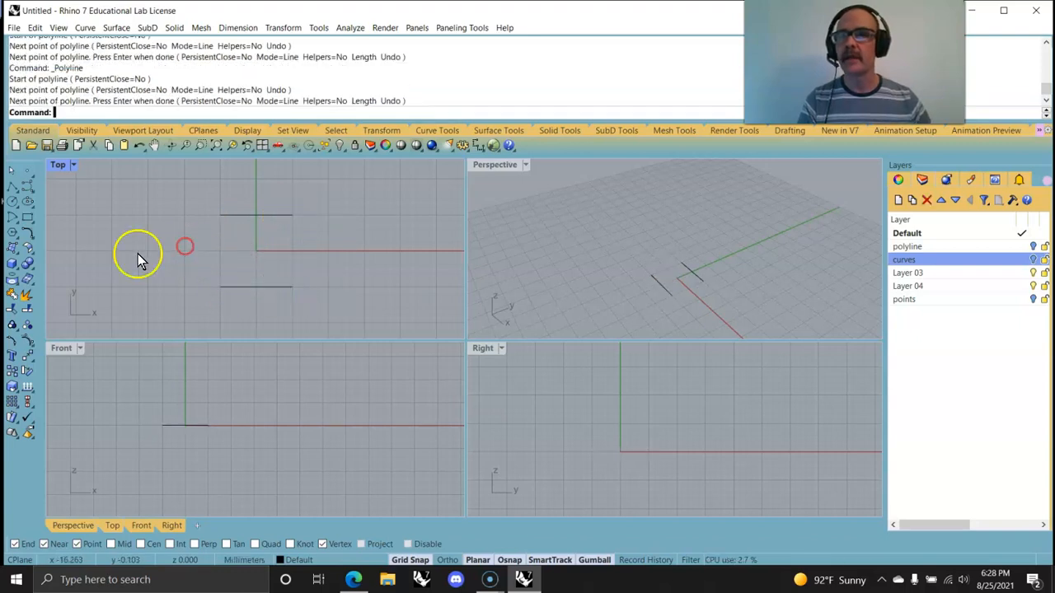
left_click(17, 223)
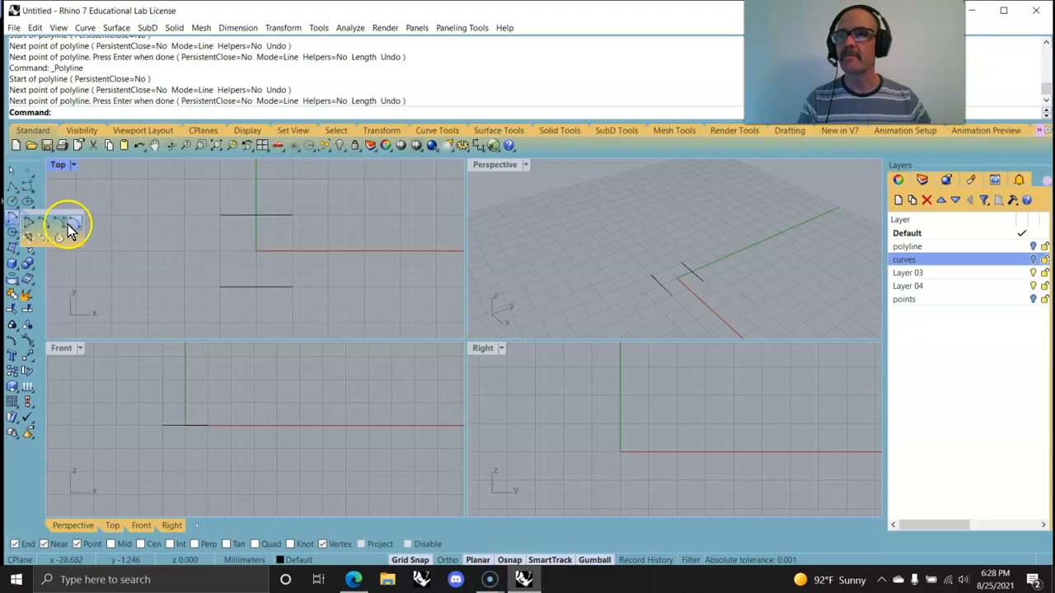
left_click_drag(61, 215, 113, 188)
left_click(140, 197)
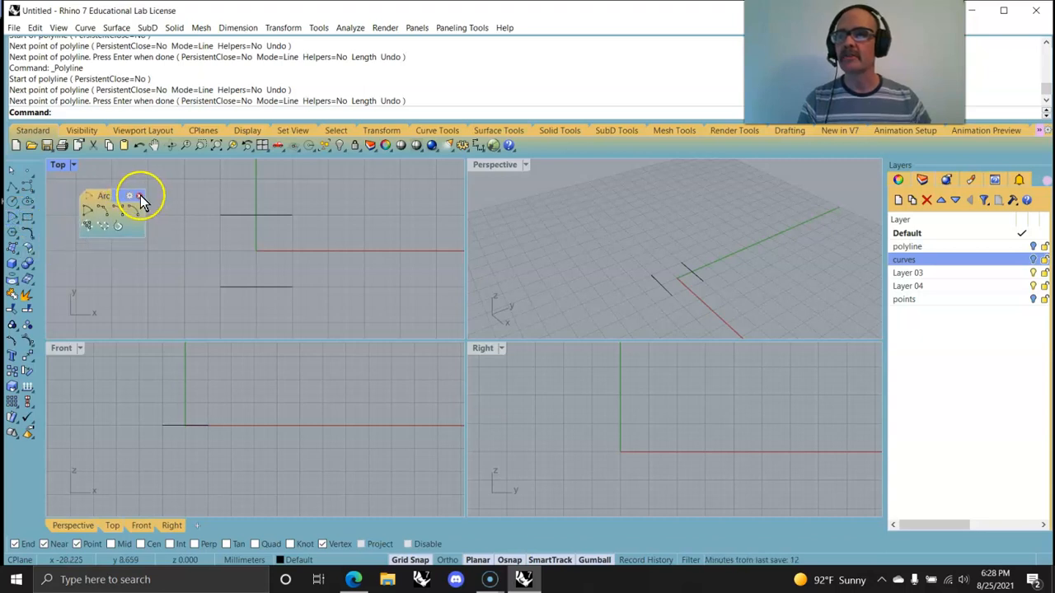
Draw a 5 mm radius semicircular arc centred at (-5, 0) in the Top viewport, joining the left ends of both lines
left_click(13, 216)
left_click(220, 250)
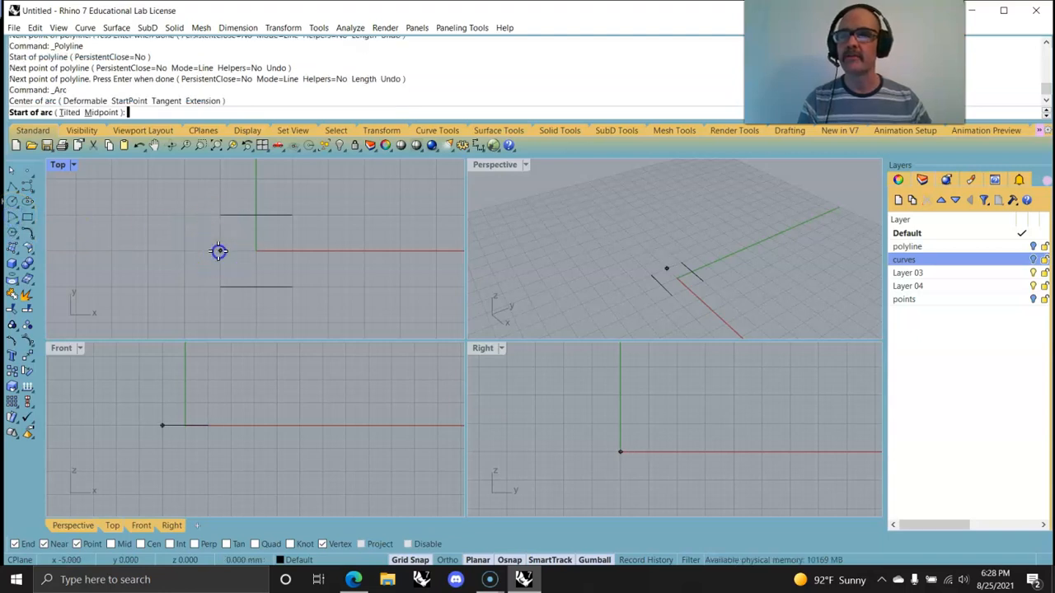
left_click(220, 216)
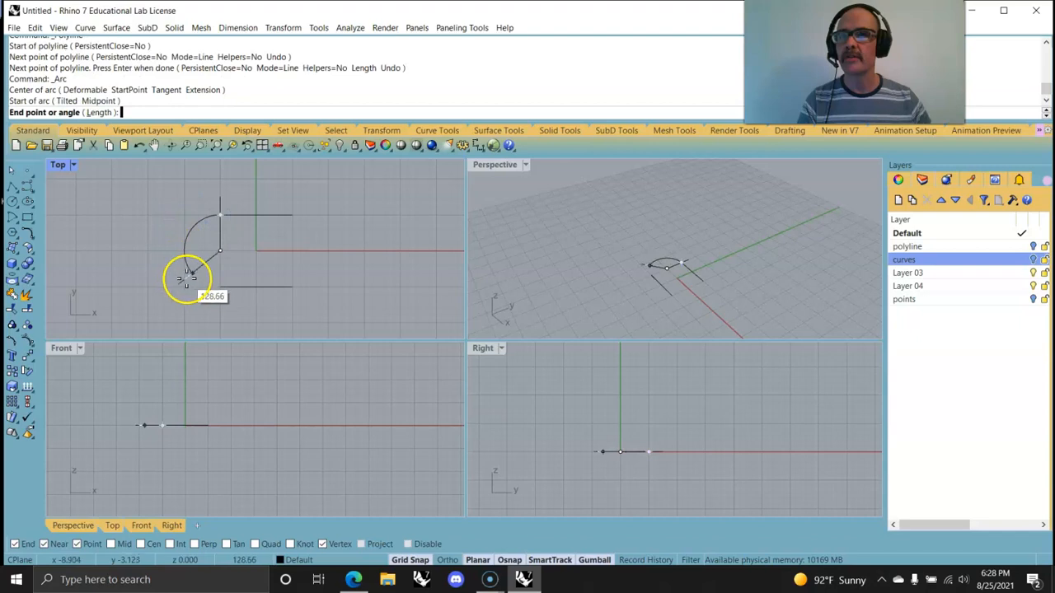
left_click(221, 286)
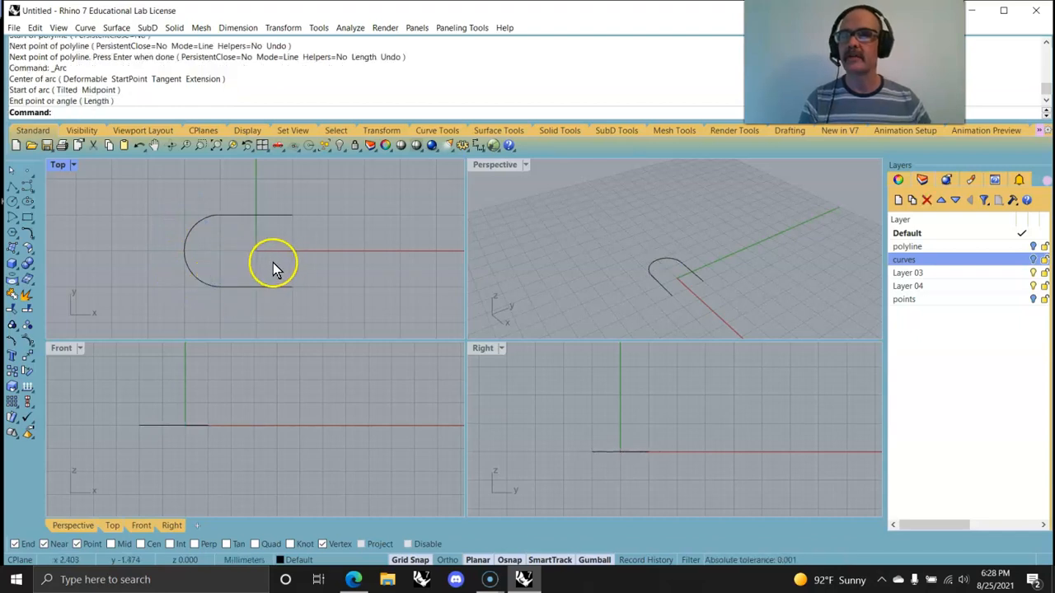
Draw a matching semicircular arc centred at (5, 0) in the Top viewport to close the right ends of the two lines
right_click(323, 265)
left_click(293, 252)
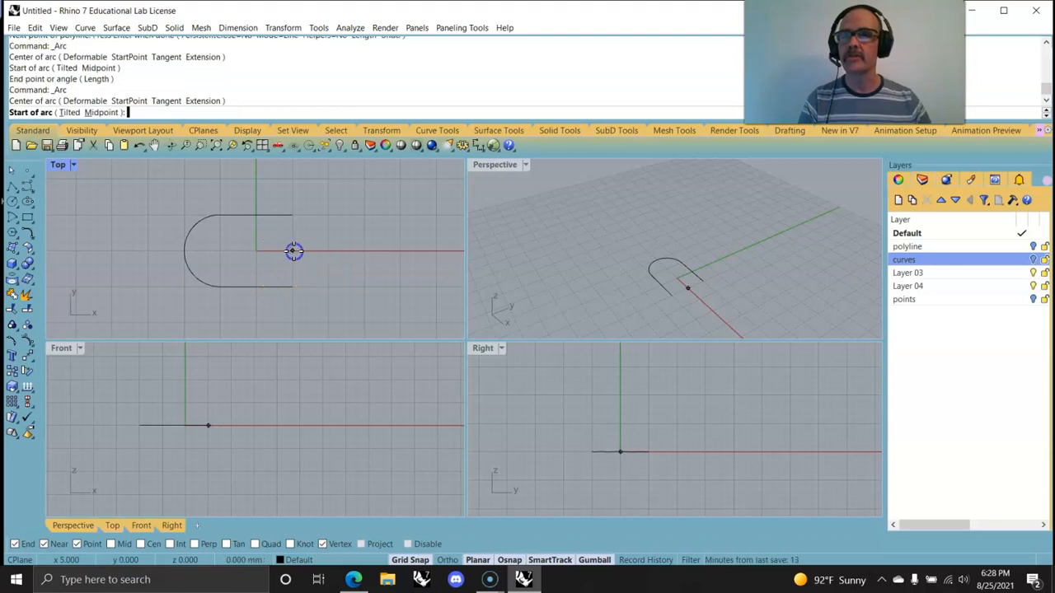
left_click(293, 216)
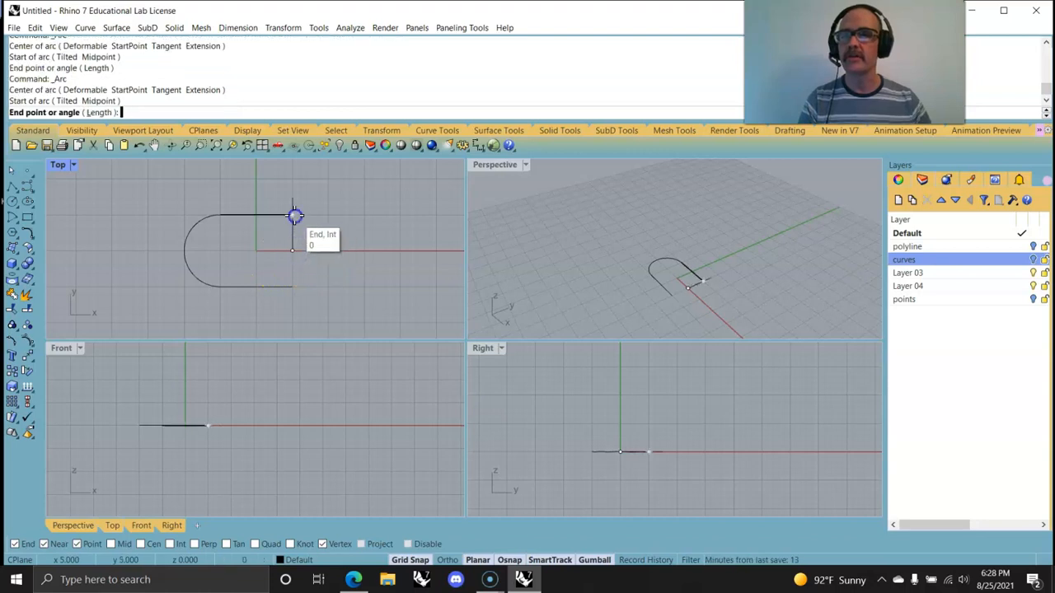
left_click(296, 286)
Select the two lines and two arcs of the slot outline and join them into one closed curve
right_click_drag(694, 287, 713, 315)
left_click_drag(633, 262, 632, 259)
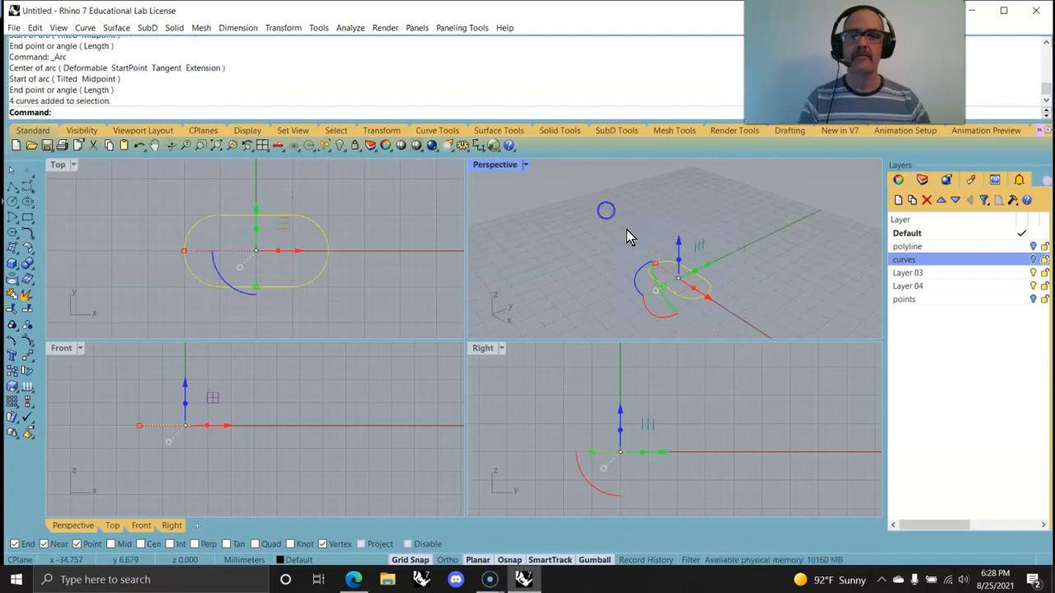
left_click(12, 292)
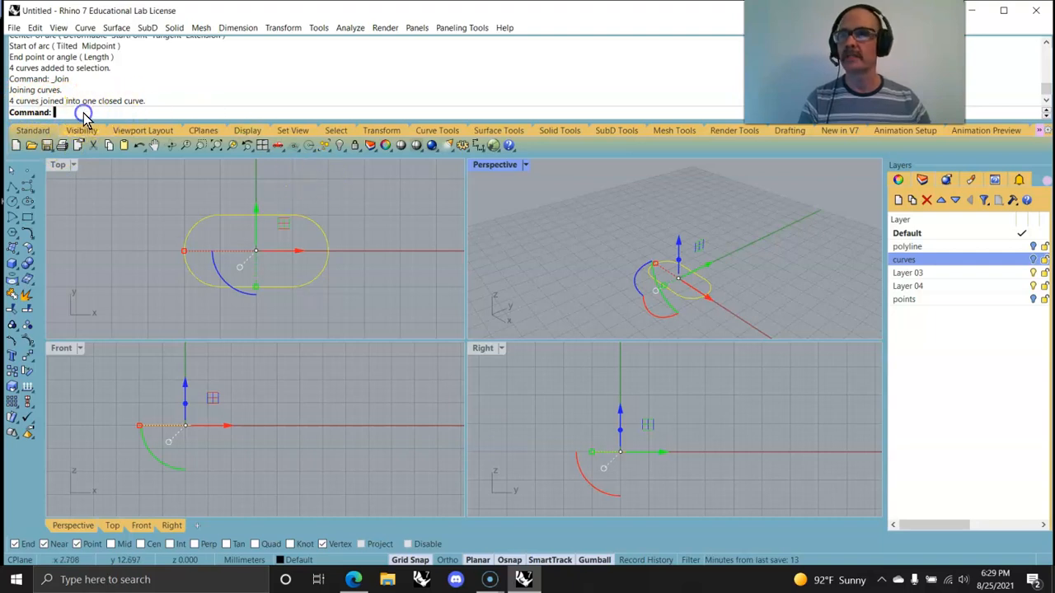
Examine the joined slot curve with the What command and in its object properties, and deselect it
key("Return")
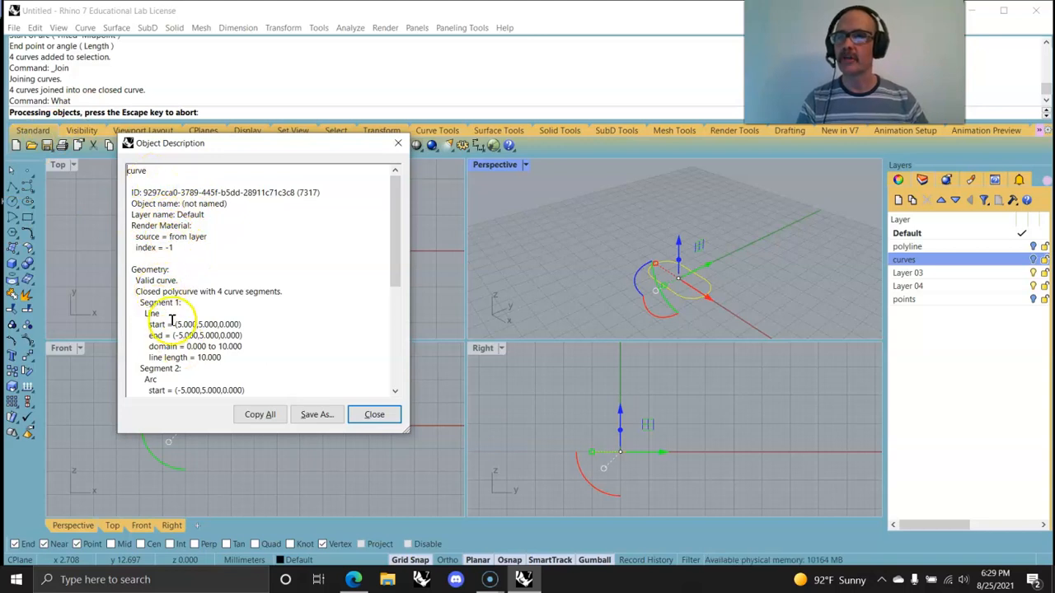
left_click(375, 415)
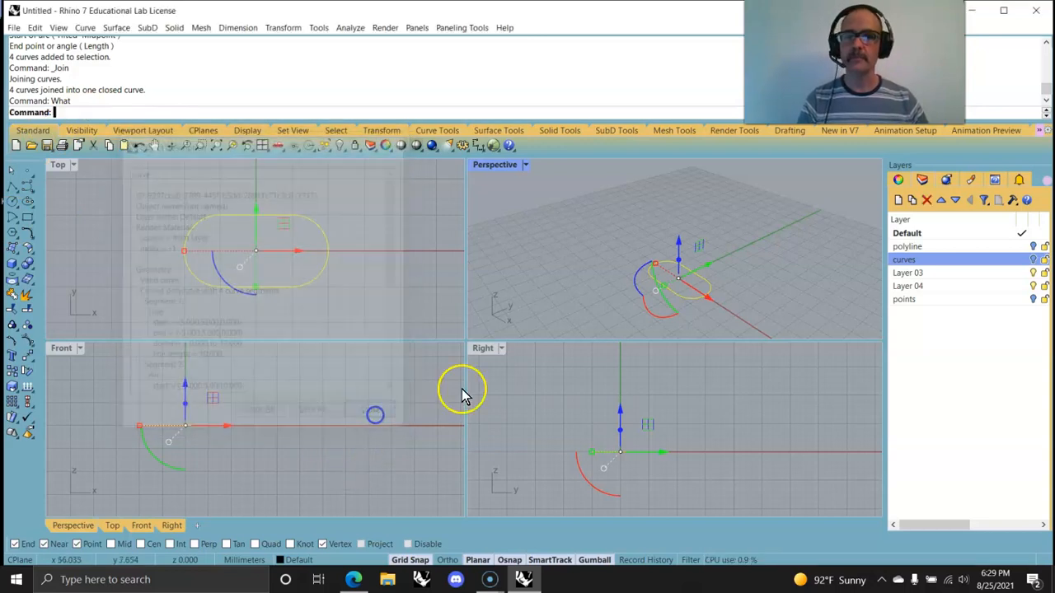
left_click(899, 181)
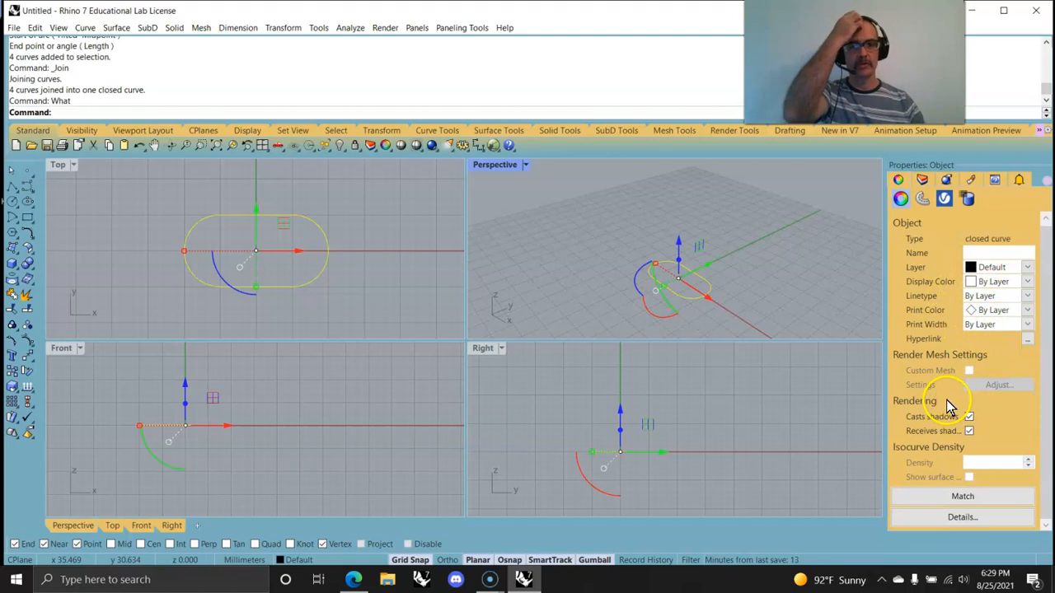
left_click(773, 275)
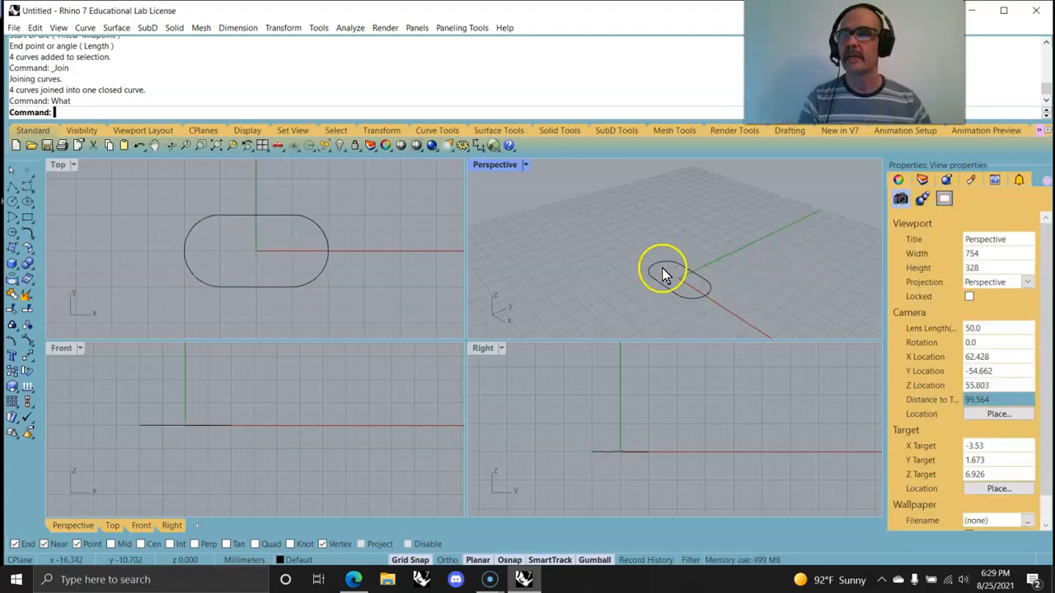
Rename Layer 03 as "curveGeometry" in the layer list
left_click(922, 181)
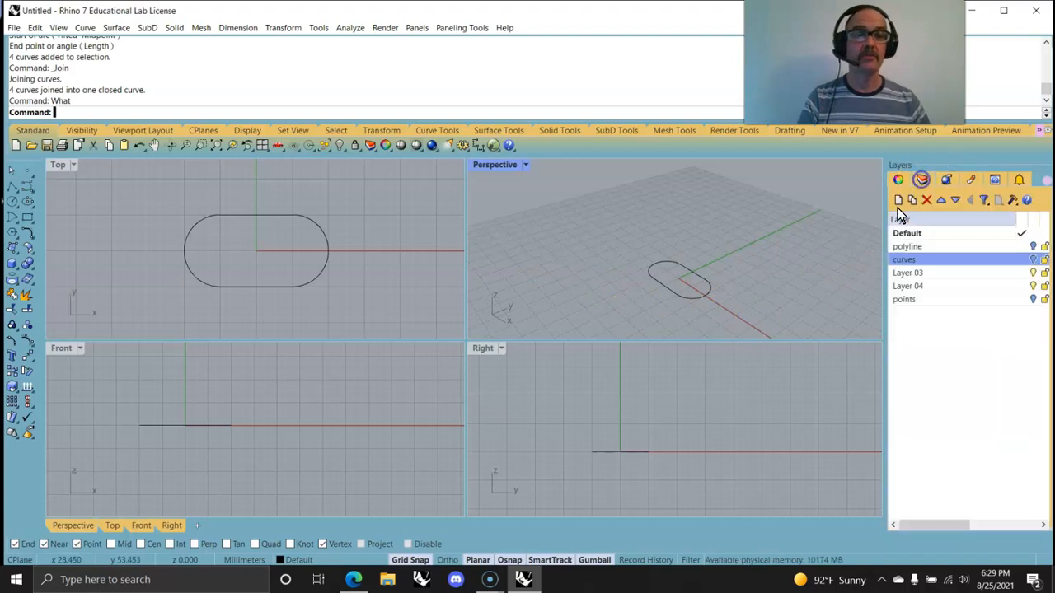
left_click(905, 273)
left_click(906, 279)
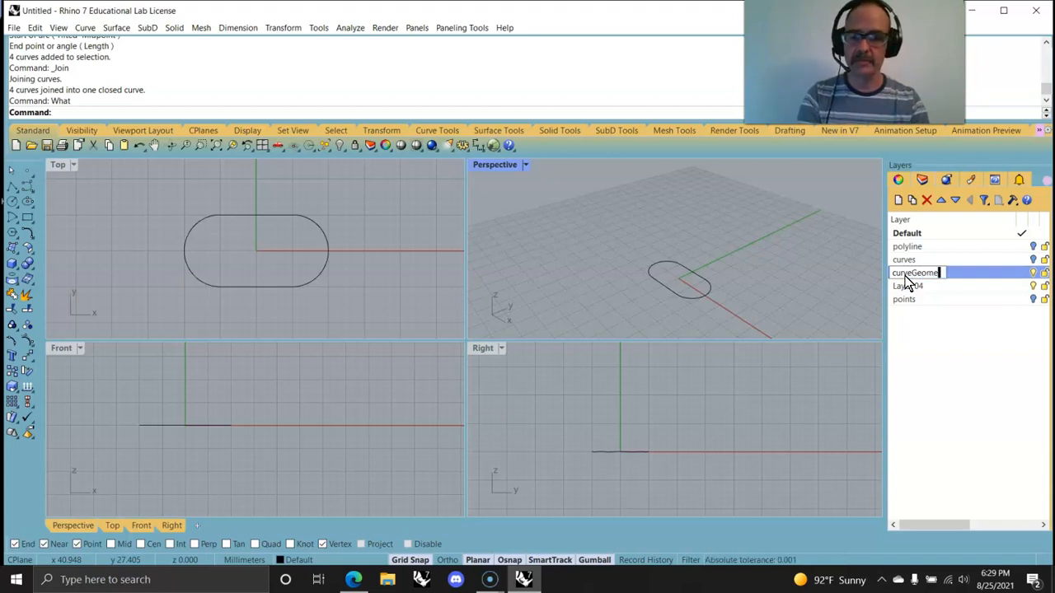
type("curveGeometry")
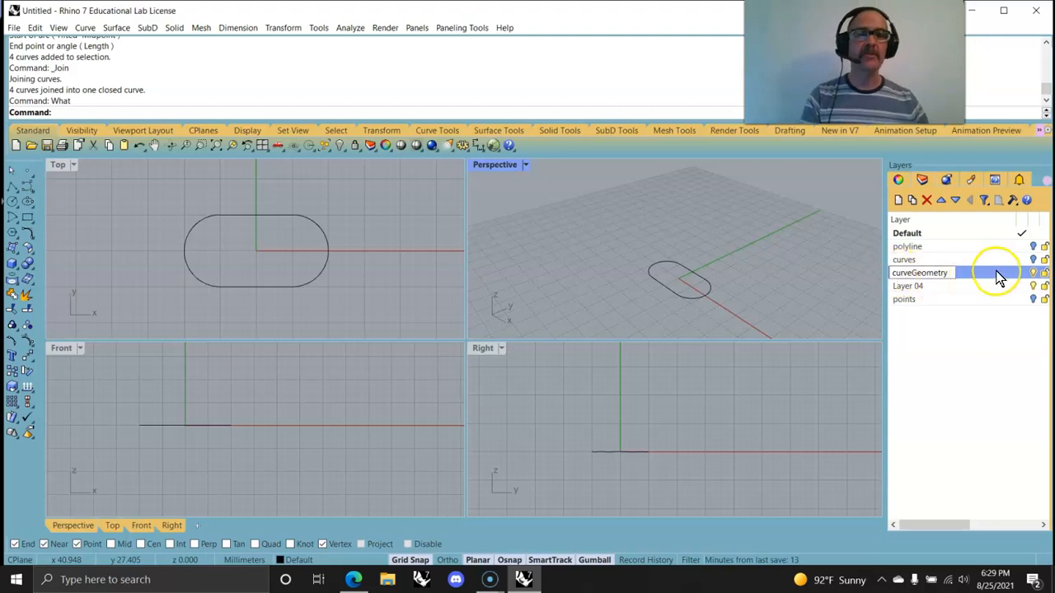
left_click(960, 328)
Select the closed slot curve, change its object layer to "curveGeometry", and hide that layer
left_click(709, 284)
left_click(913, 273)
right_click(907, 272)
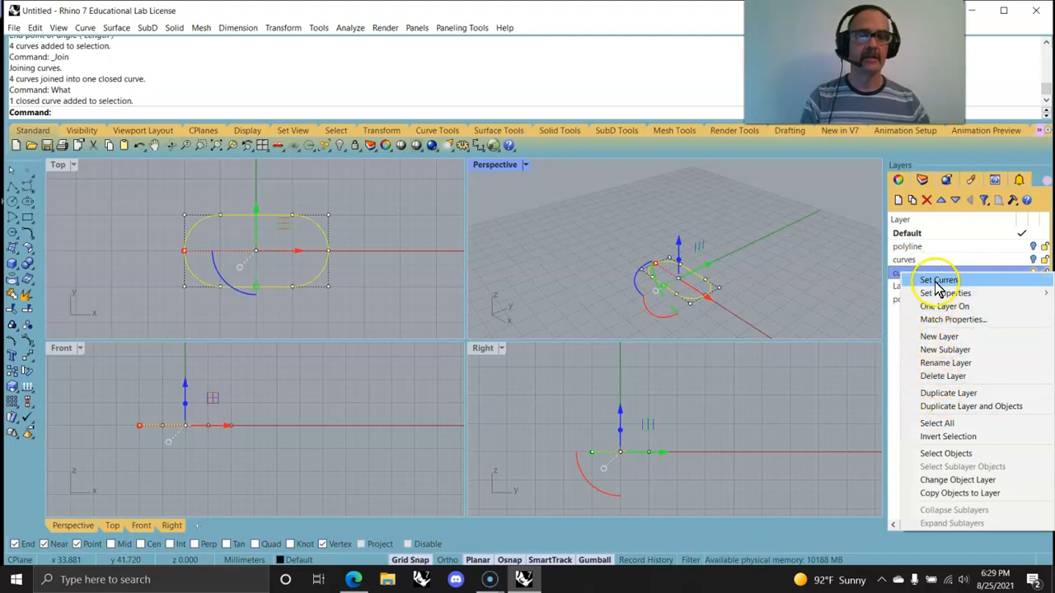
left_click(951, 479)
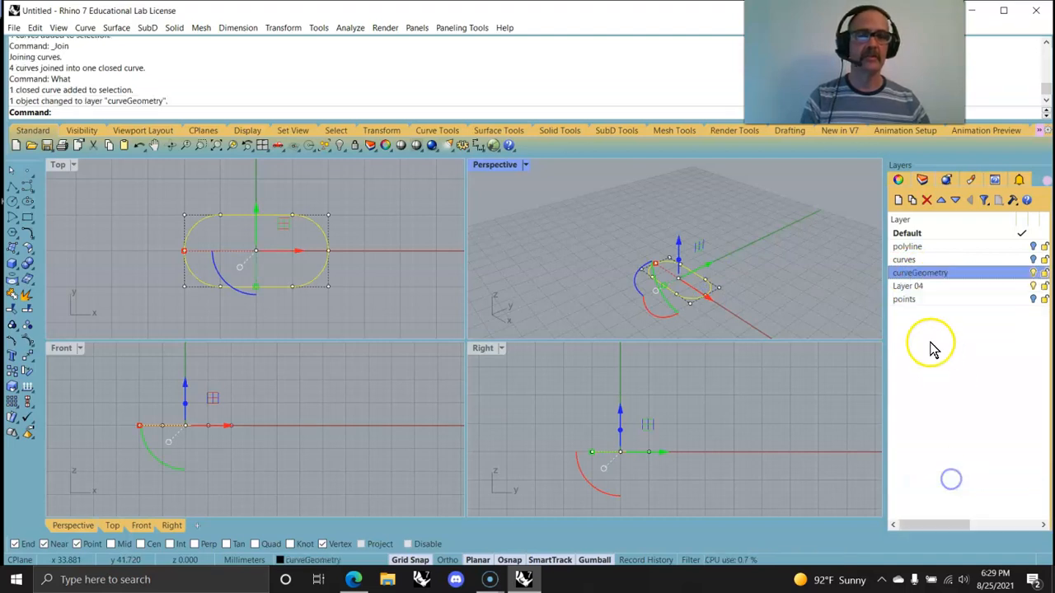
left_click(1035, 273)
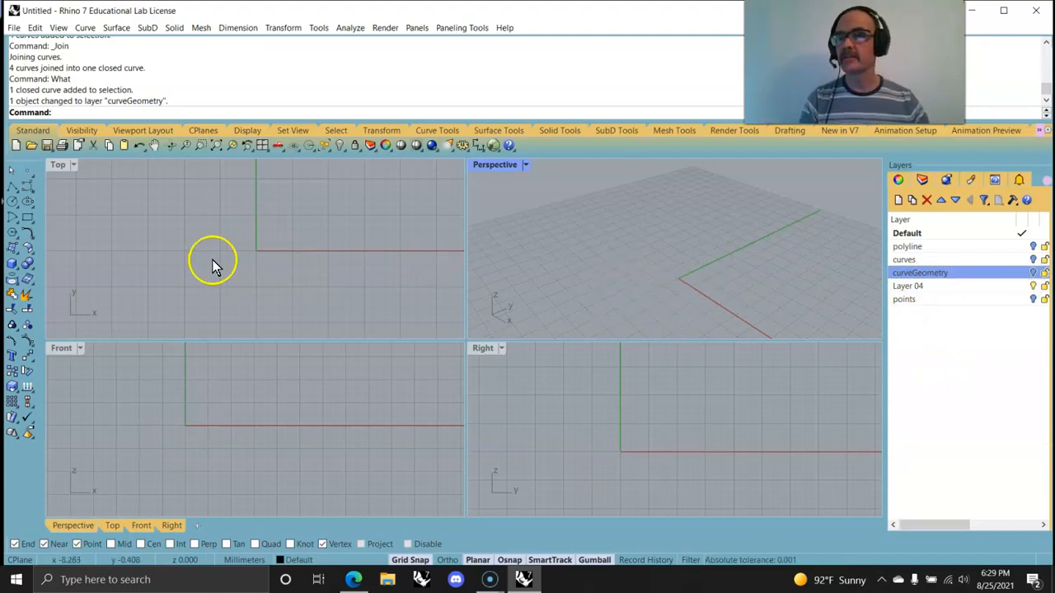
Draw a 10 mm square and a surrounding 40 by 14 mm rectangle in the Top viewport, both centred on the origin
left_click(28, 220)
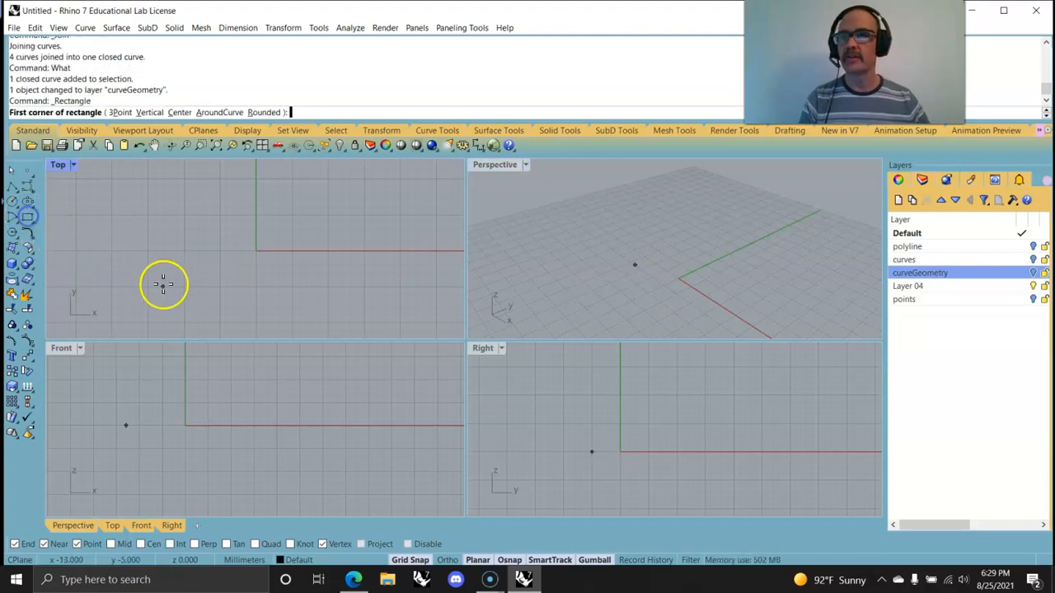
left_click(220, 287)
left_click(291, 216)
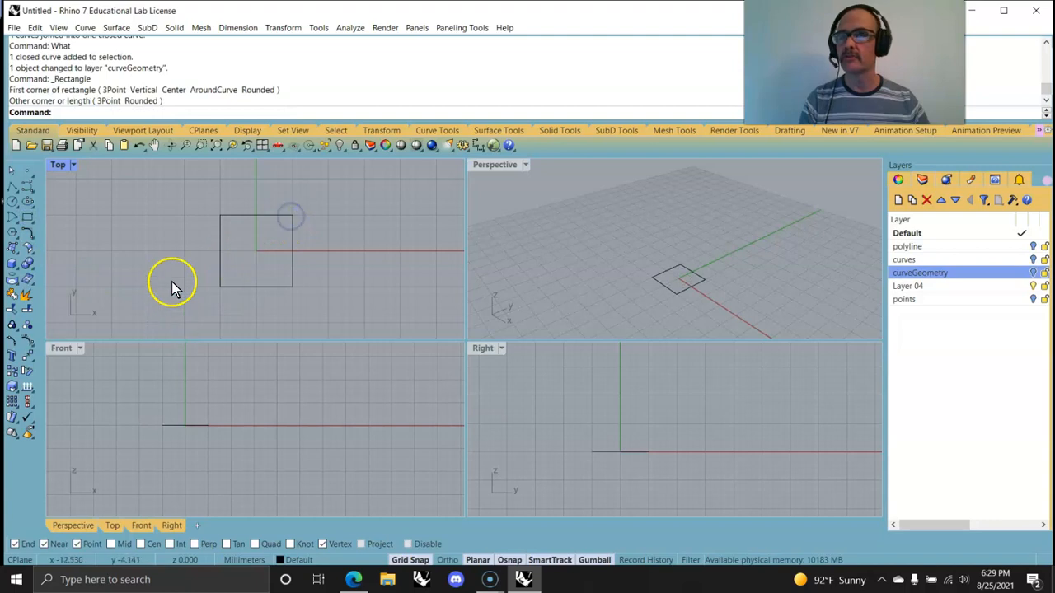
right_click(139, 279)
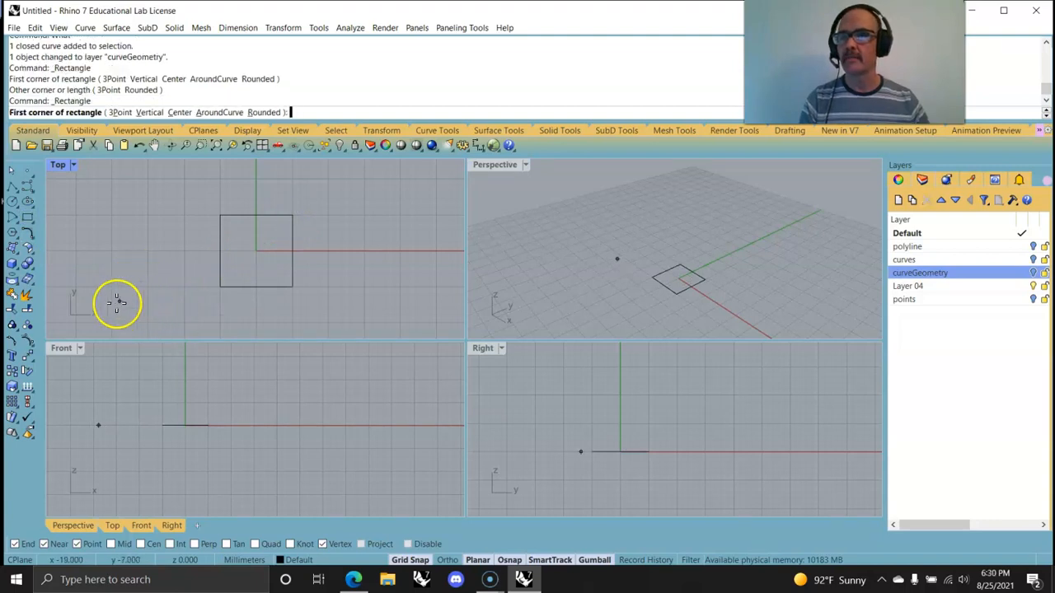
left_click(112, 301)
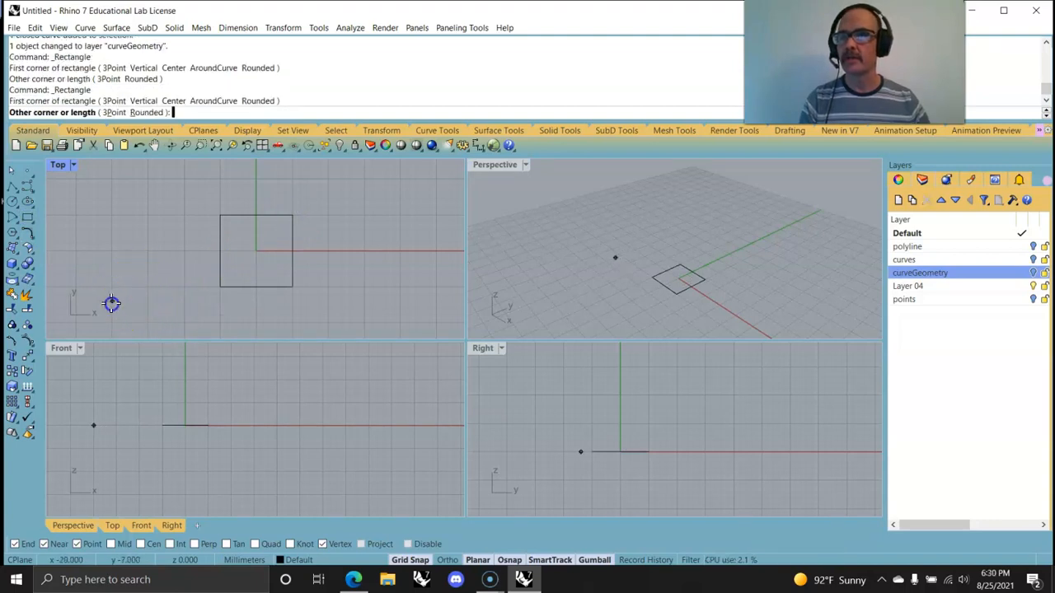
left_click(398, 202)
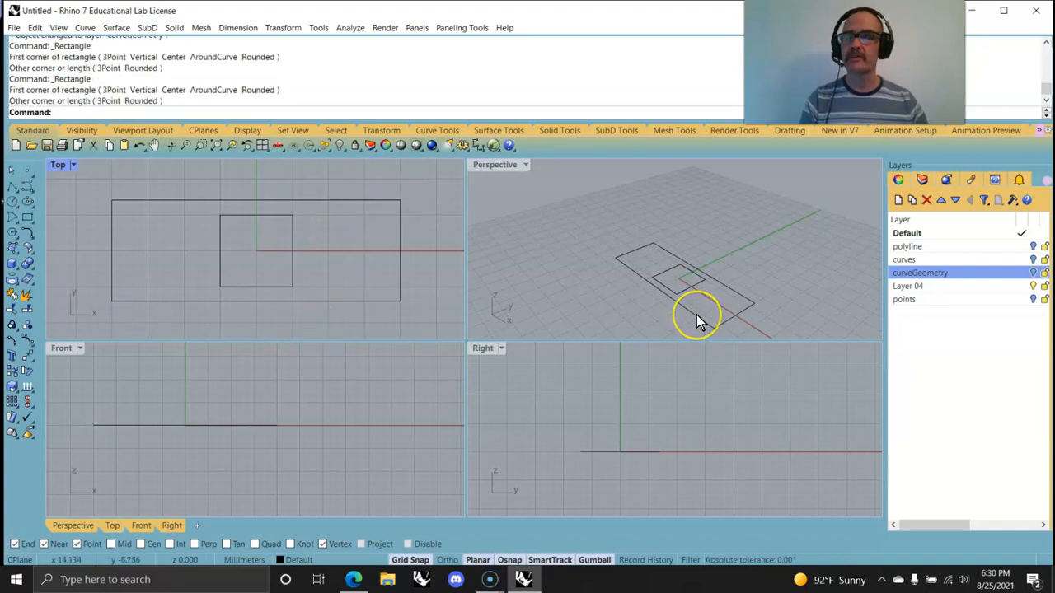
Select both rectangles, change their object layer to "curveGeometry", and check them by showing and hiding that layer
left_click_drag(761, 328, 652, 241)
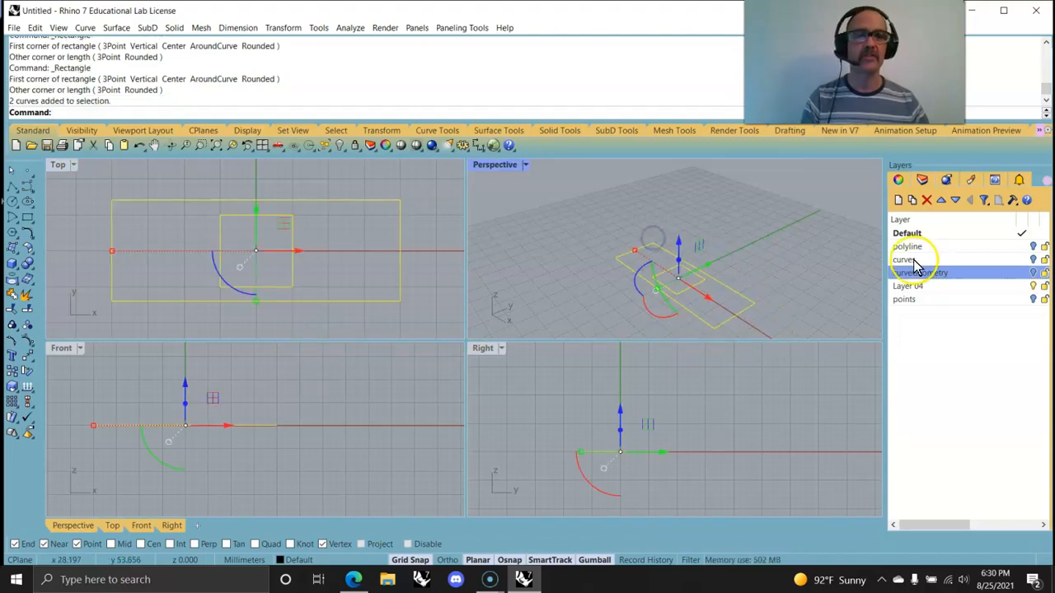
right_click(907, 276)
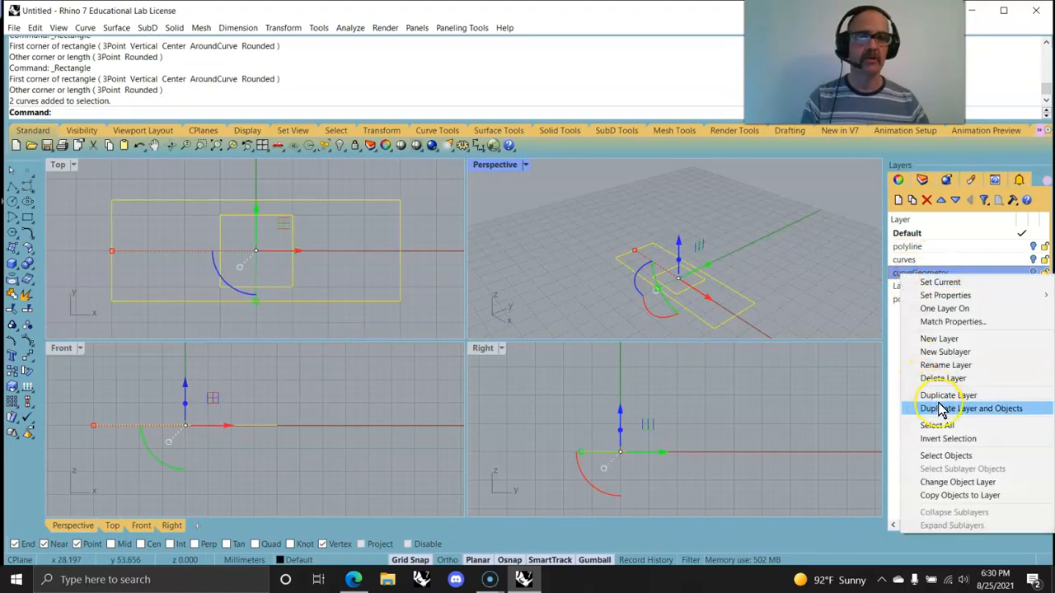
left_click(944, 485)
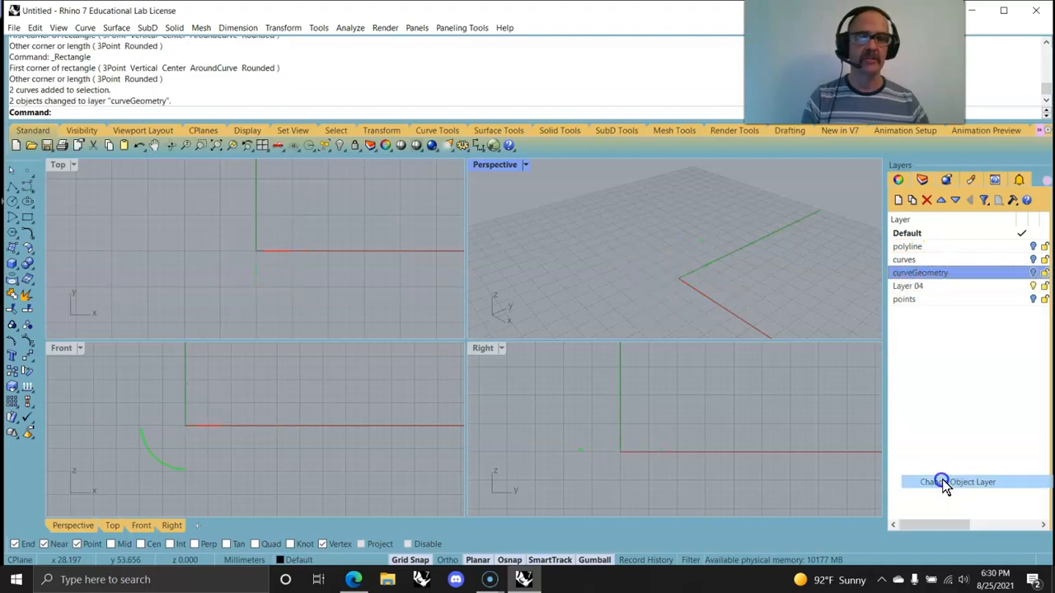
left_click(1034, 273)
left_click(1034, 273)
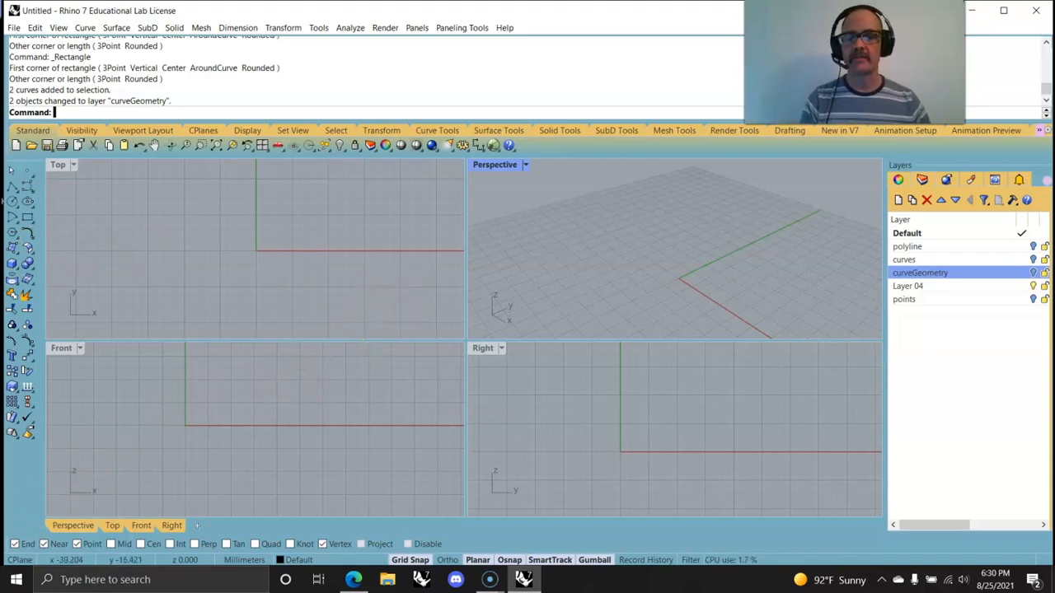
Turn on the points, curveGeometry, curves and polyline layers to view all the drawn geometry in the four viewports
left_click(1032, 299)
left_click(1033, 273)
left_click(1033, 260)
left_click(1033, 247)
mouse_move(712, 278)
right_mouse_down()
mouse_move(730, 272)
mouse_move(718, 242)
mouse_move(729, 278)
right_mouse_up()
right_click_drag(676, 479, 687, 470)
right_click_drag(374, 471, 330, 468)
scroll(304, 270, "down", 3)
scroll(355, 270, "down", 3)
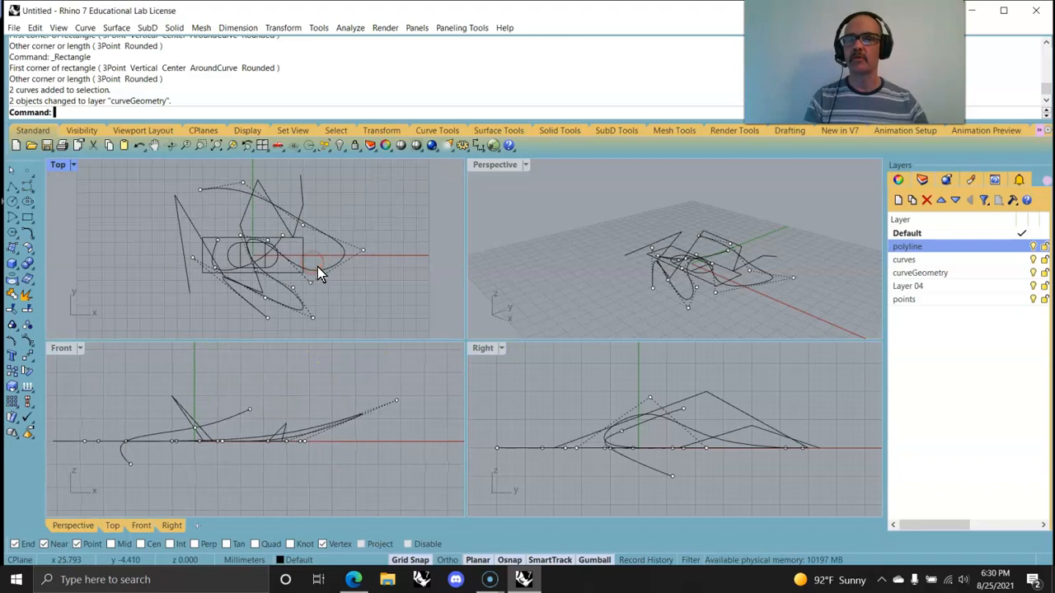